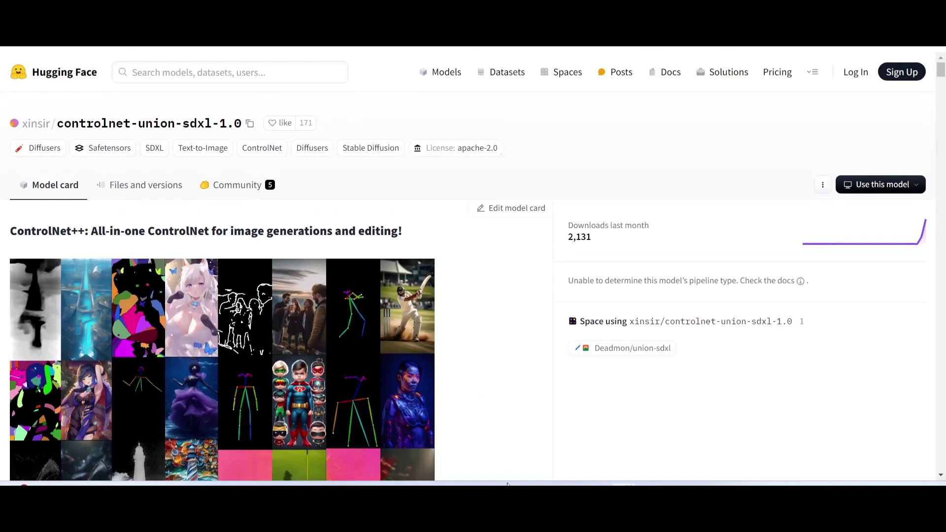
Step: Open the file list of the controlnet-union-sdxl-1.0 repository and switch to the controlnet folder in File Explorer
click(136, 189)
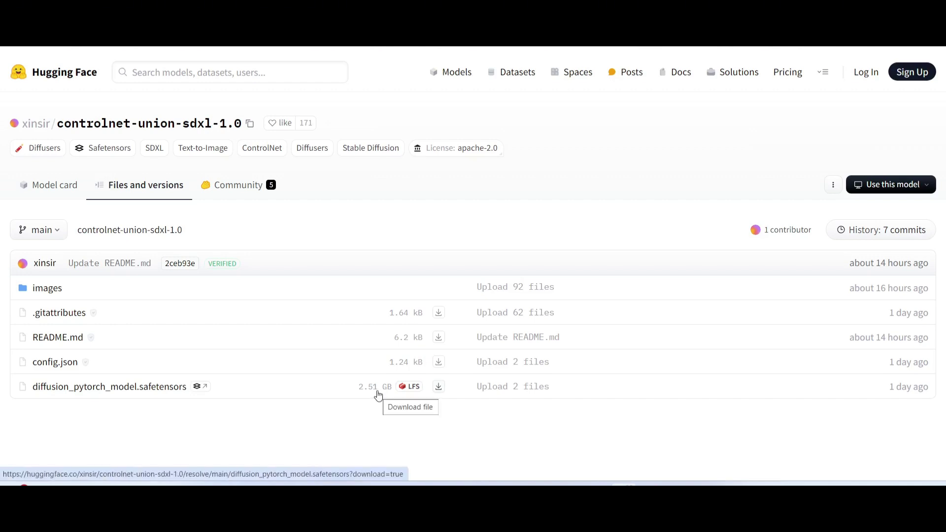
mouse_move(488, 485)
click(486, 426)
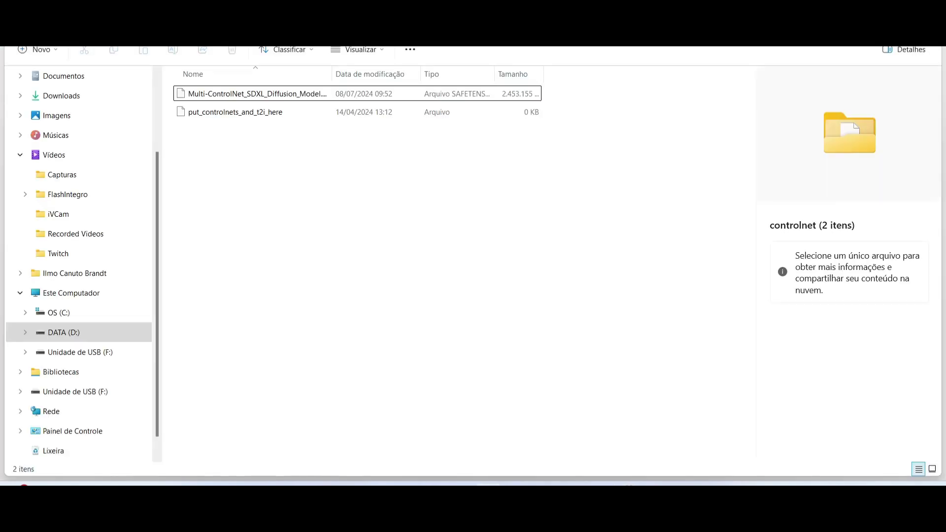
Step: Check the size of the controlnet folder in its properties, and reopen the folder's contents
key(alt+Up)
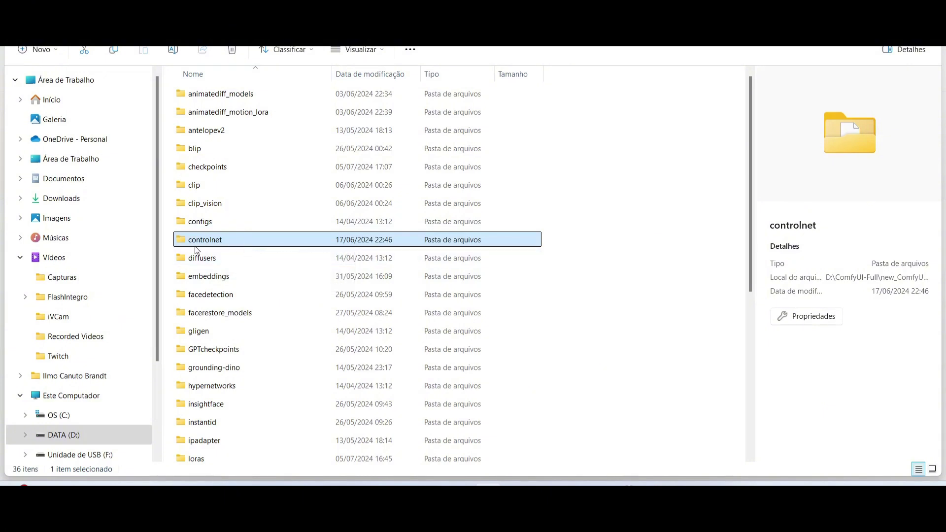
mouse_move(227, 247)
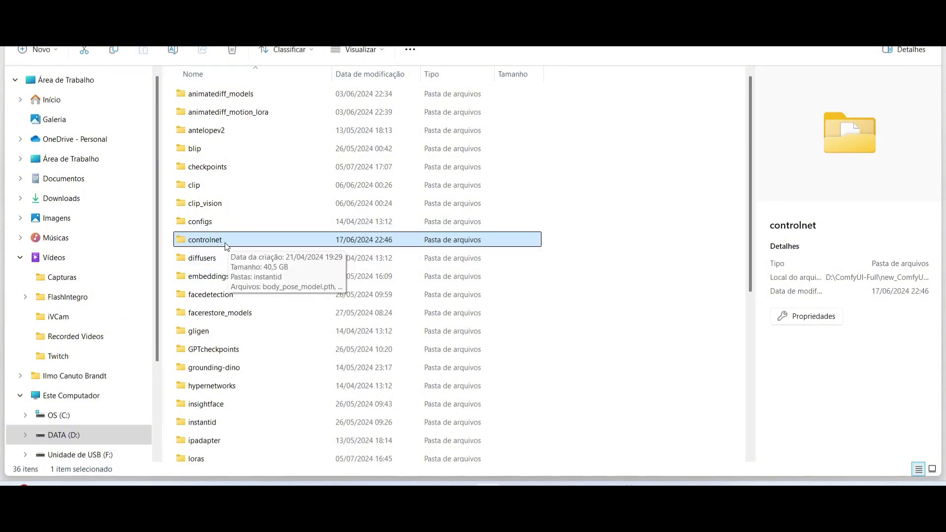
right_click(251, 244)
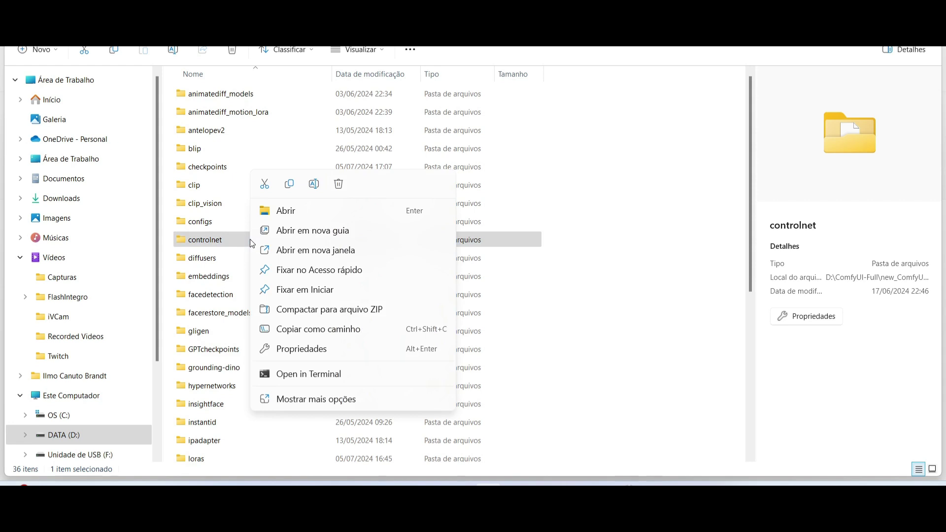
click(312, 351)
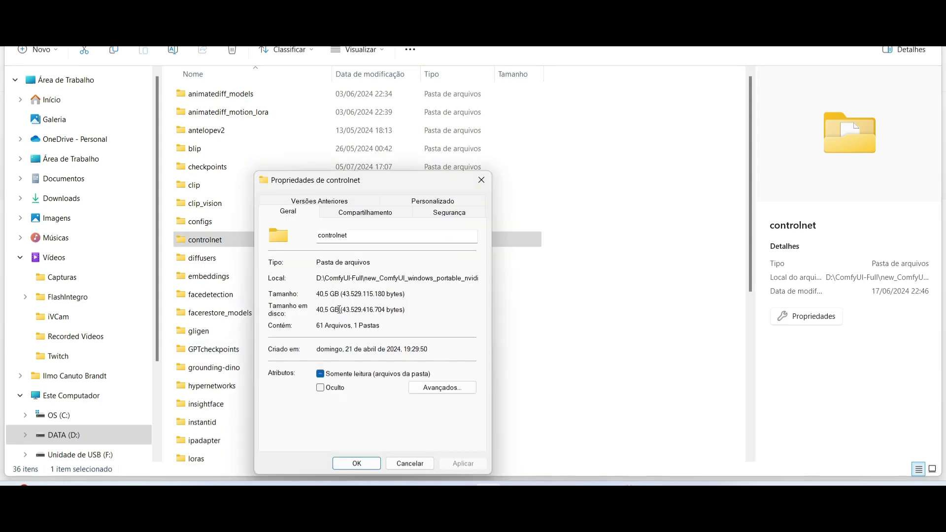
click(411, 464)
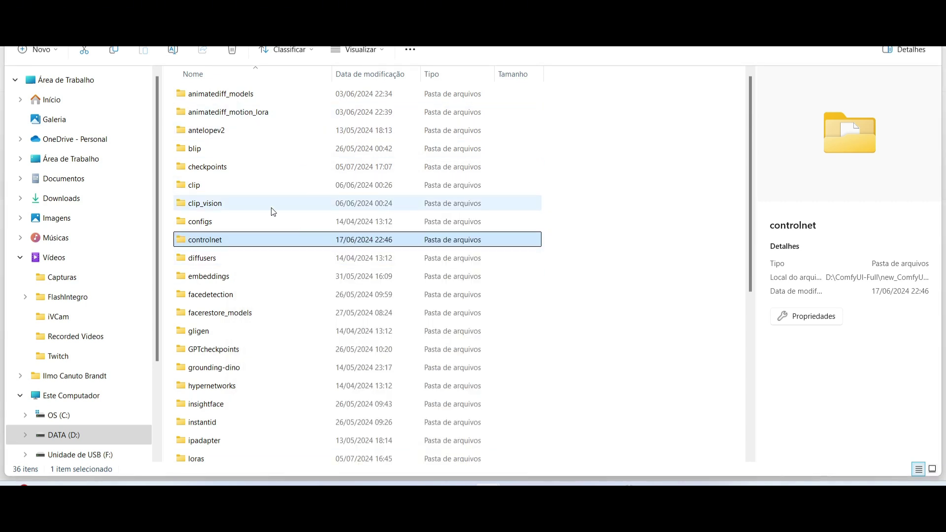
key(Return)
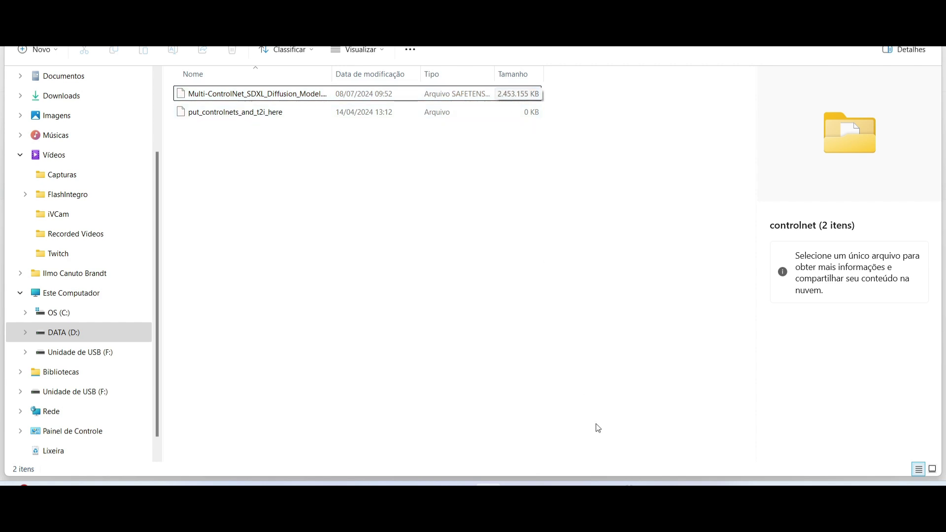
Step: Switch to ComfyUI and examine the nodes of the All in One Controlnet workflow, including the KSampler
click(602, 485)
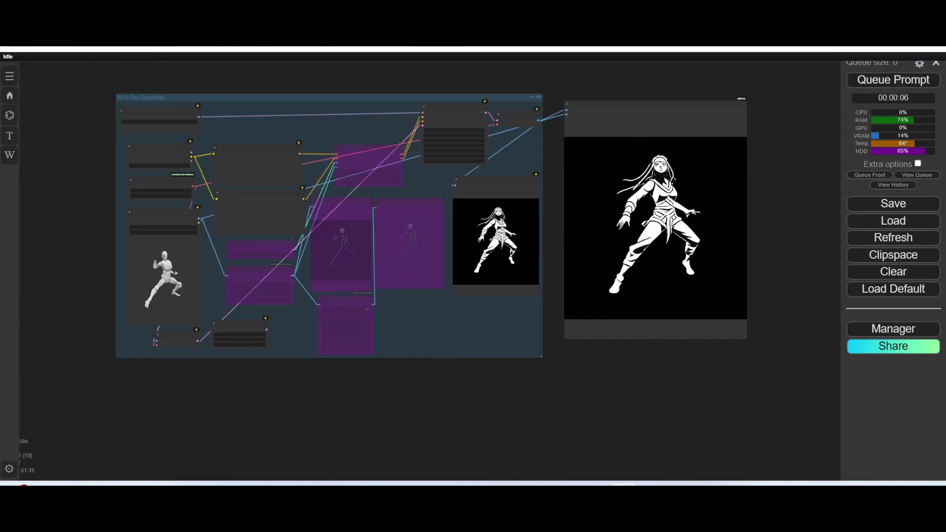
scroll(340, 72, up, 3)
scroll(340, 72, down, 2)
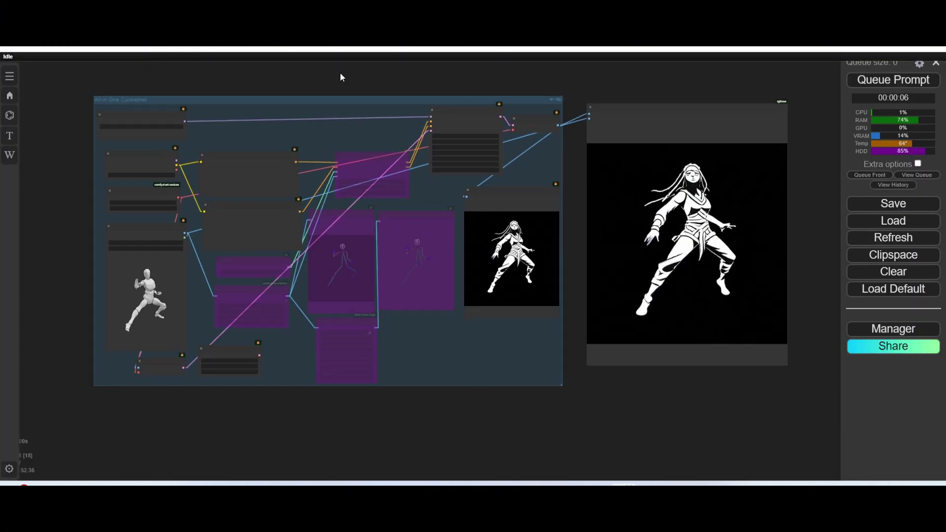
drag(340, 72, 340, 92)
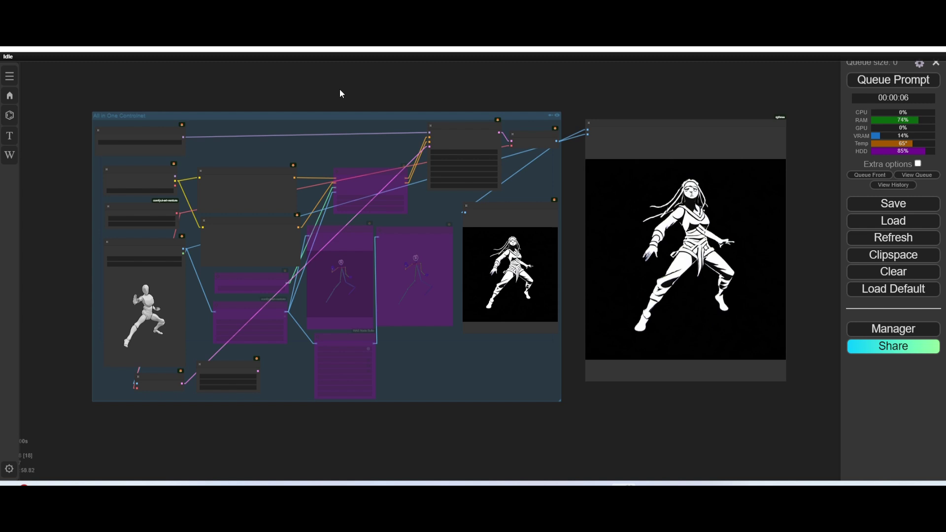
scroll(339, 92, up, 6)
scroll(349, 99, up, 1)
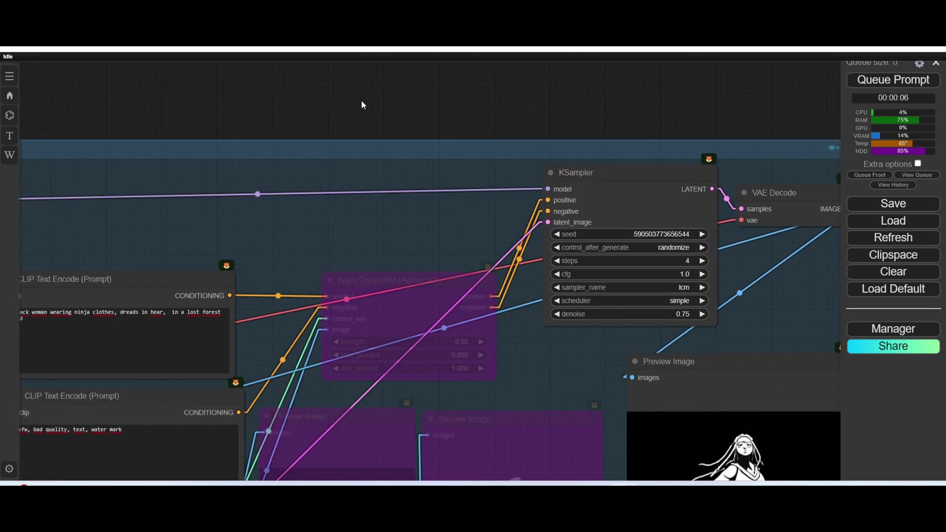
drag(361, 99, 593, 32)
scroll(291, 87, down, 3)
scroll(310, 321, up, 3)
scroll(310, 322, up, 4)
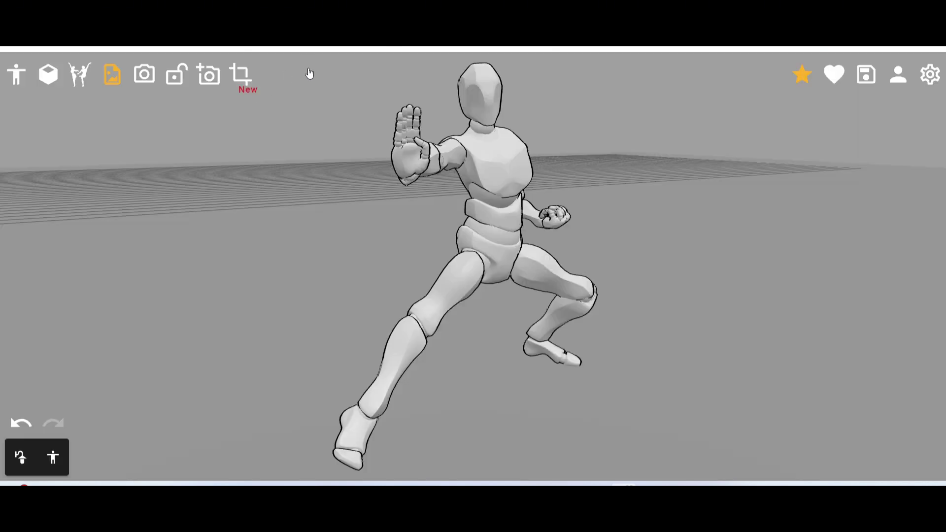
Step: View the posed mannequin in PoseMy.Art and browse the premade scenes for character poses
drag(324, 169, 363, 184)
scroll(334, 186, down, 3)
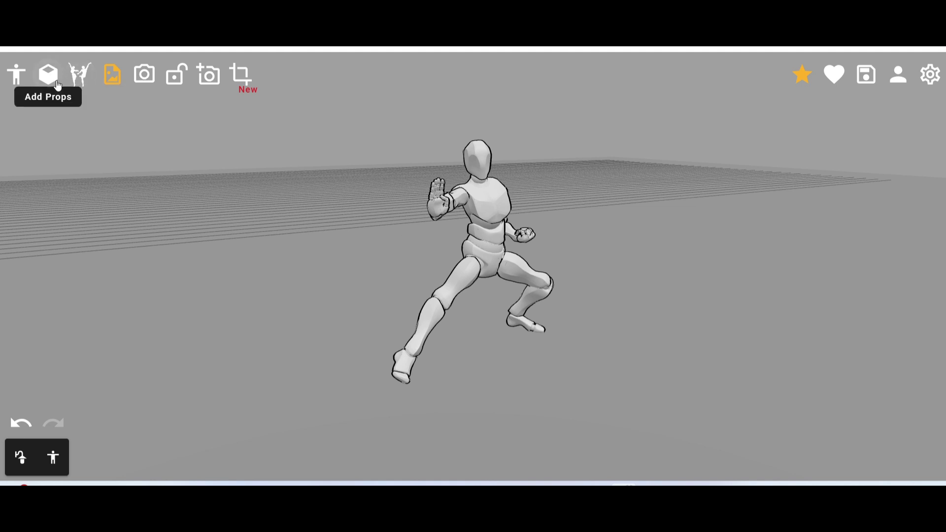
click(74, 79)
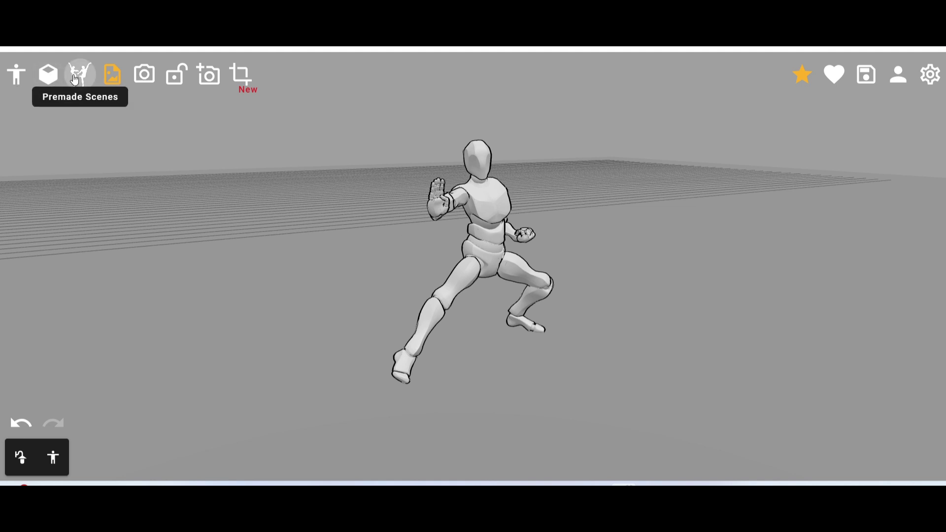
click(462, 230)
scroll(458, 276, down, 10)
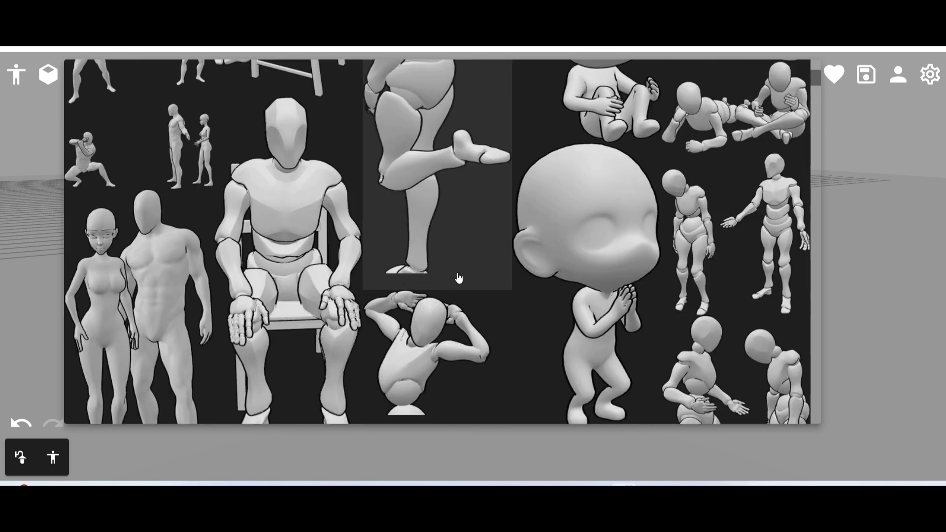
scroll(457, 276, down, 10)
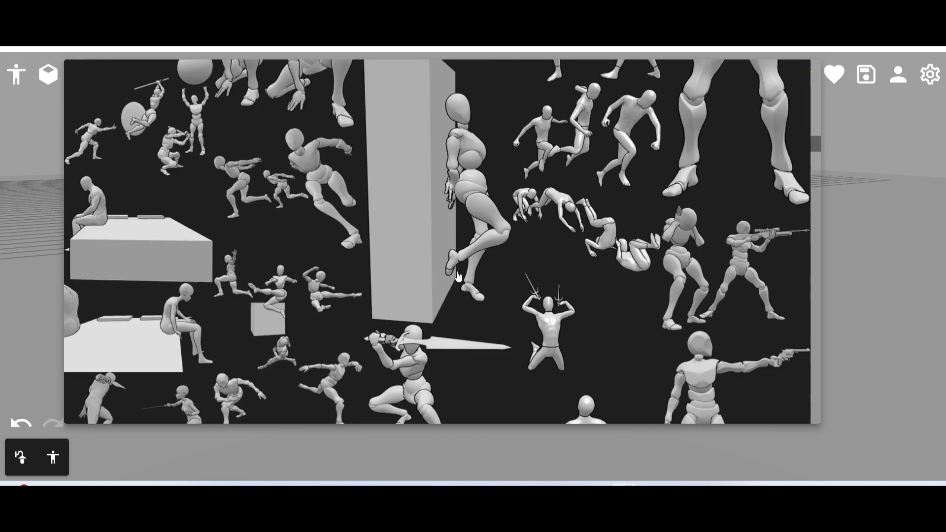
scroll(456, 273, down, 3)
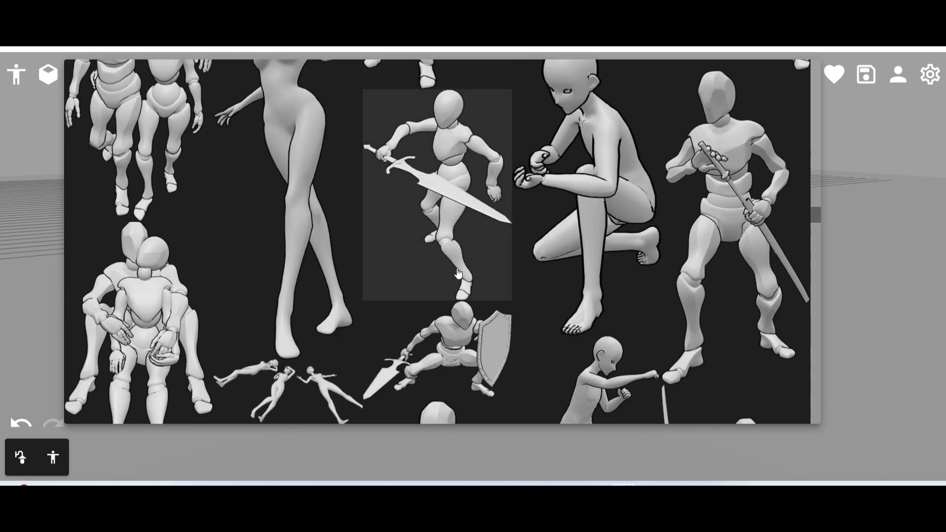
scroll(397, 221, down, 5)
scroll(300, 186, up, 10)
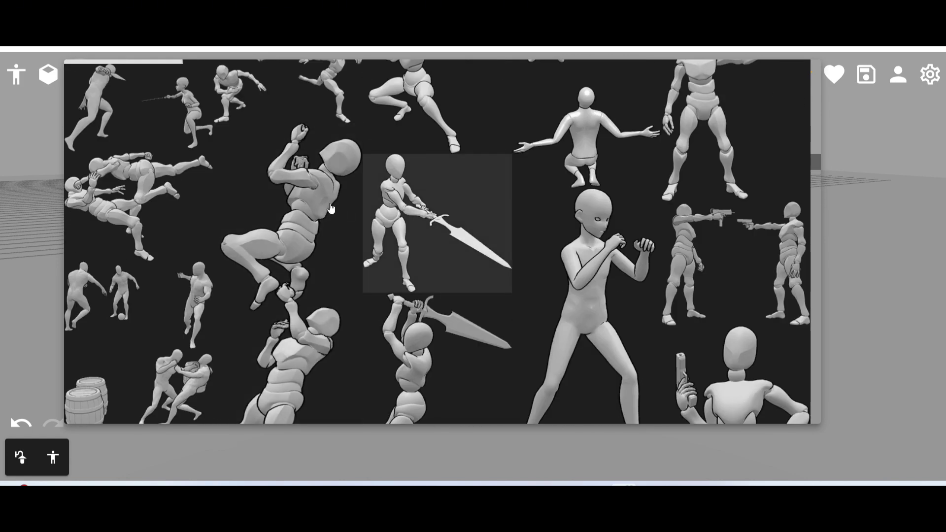
scroll(301, 190, up, 10)
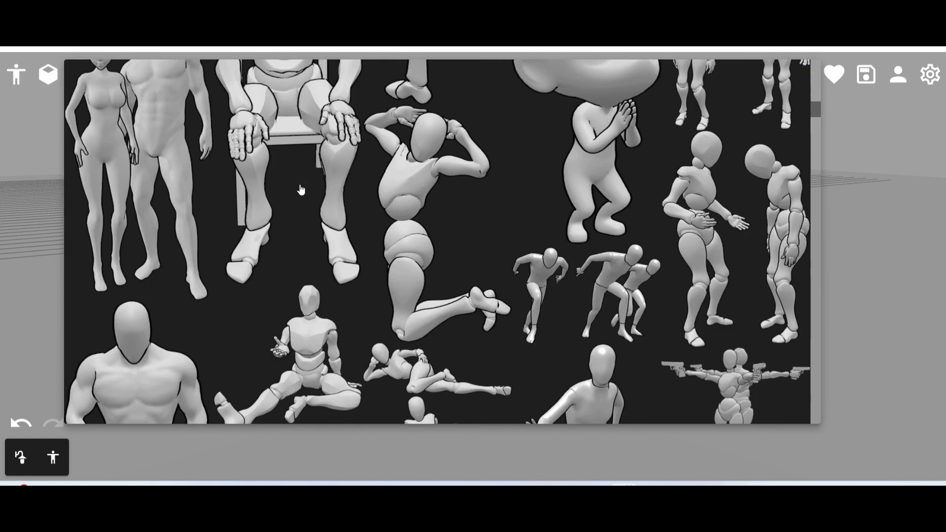
scroll(300, 186, up, 2)
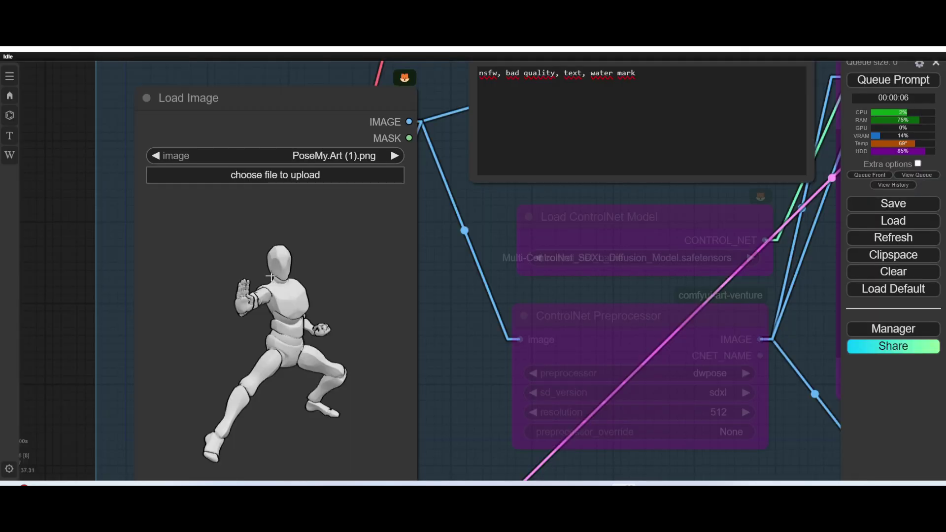
Step: Examine how the Load Image node with PoseMy.Art (1).png connects to the surrounding workflow nodes in ComfyUI
scroll(296, 278, down, 5)
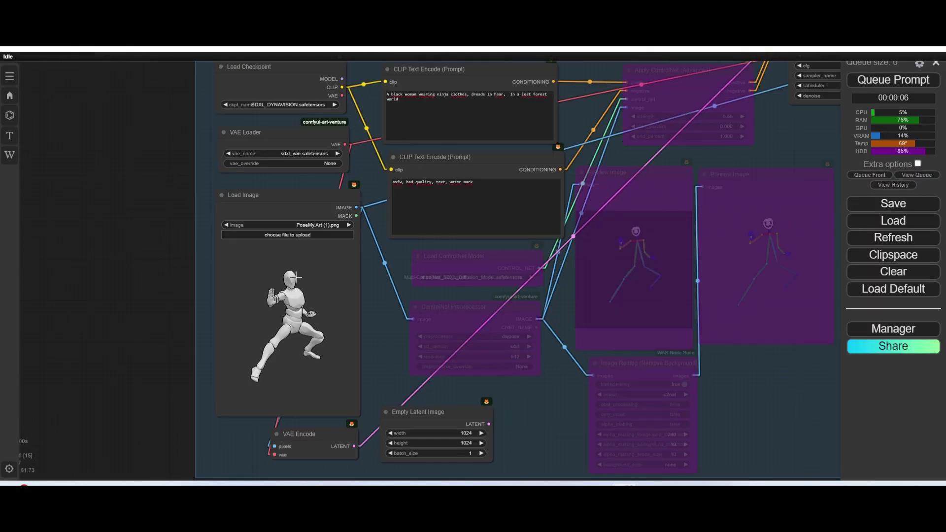
scroll(297, 276, down, 1)
scroll(298, 276, up, 6)
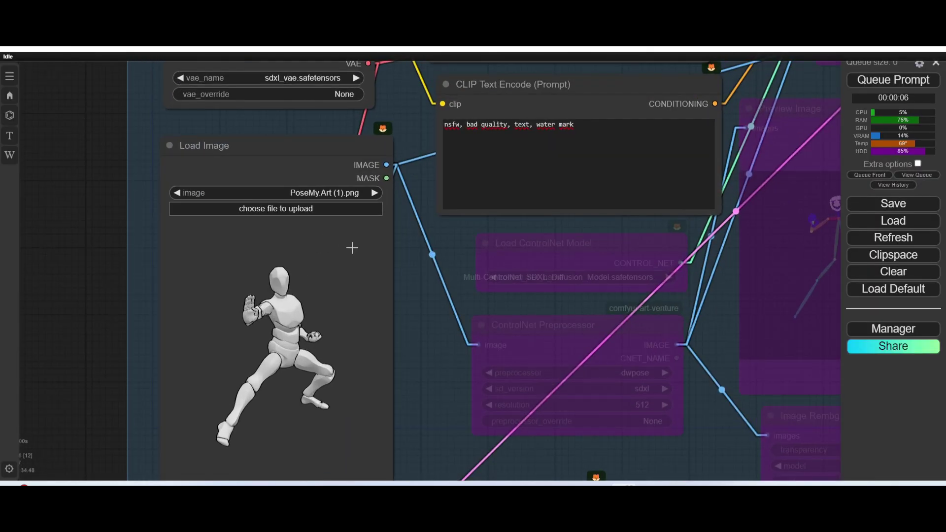
scroll(314, 270, down, 3)
scroll(237, 372, down, 2)
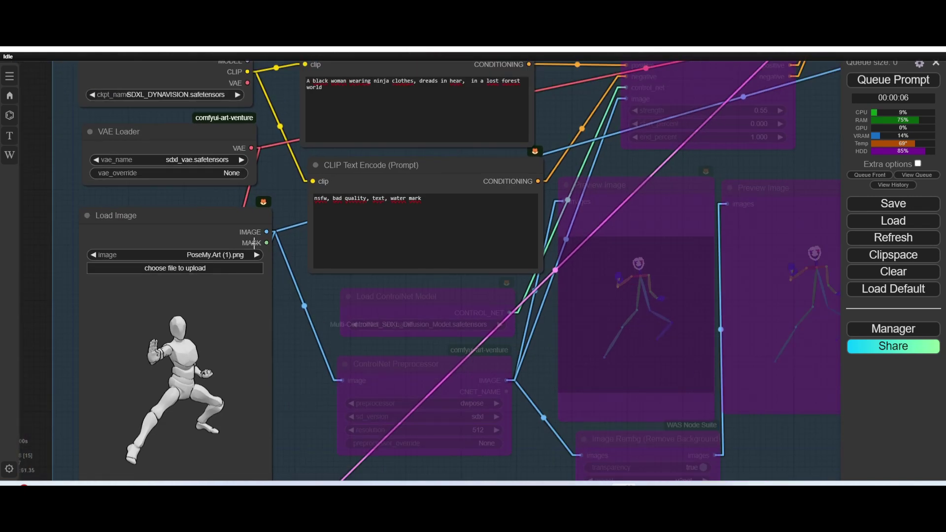
drag(275, 297, 194, 332)
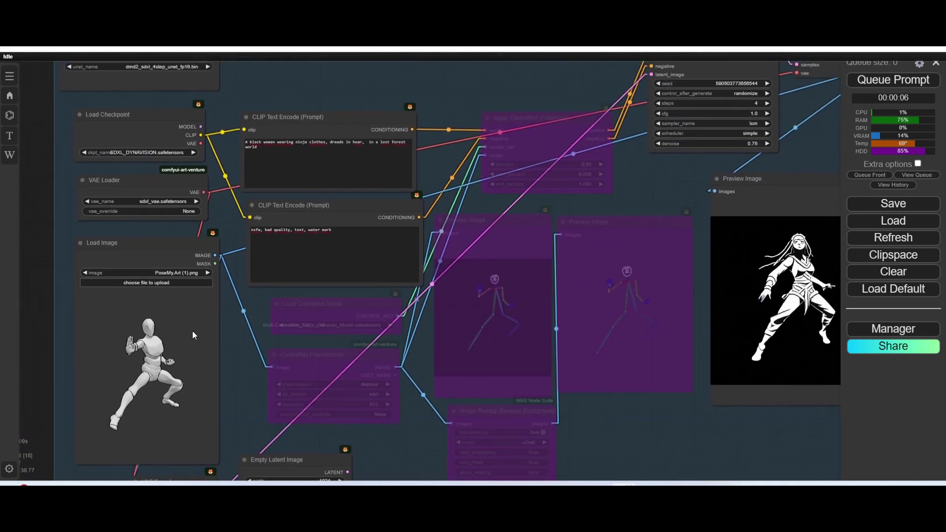
scroll(282, 334, up, 3)
scroll(282, 335, down, 5)
scroll(431, 296, down, 2)
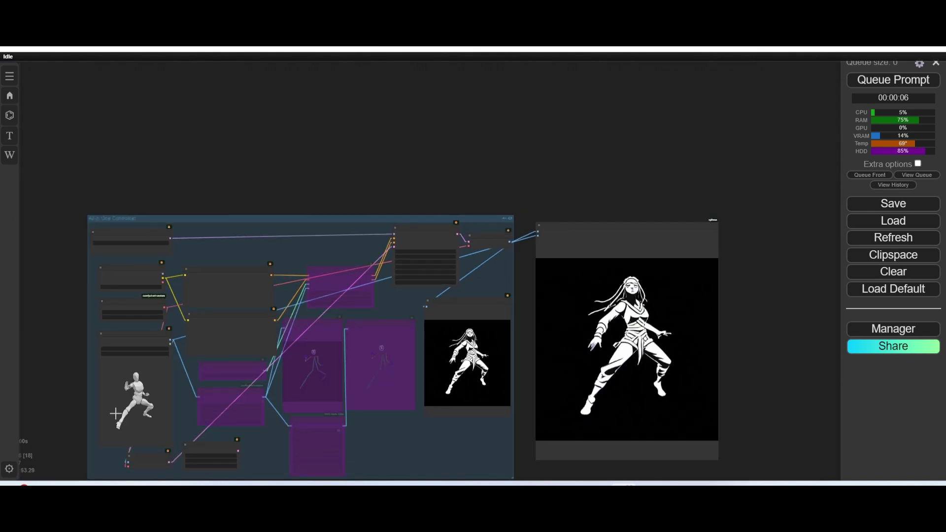
drag(430, 296, 484, 170)
scroll(200, 275, up, 5)
scroll(187, 296, down, 3)
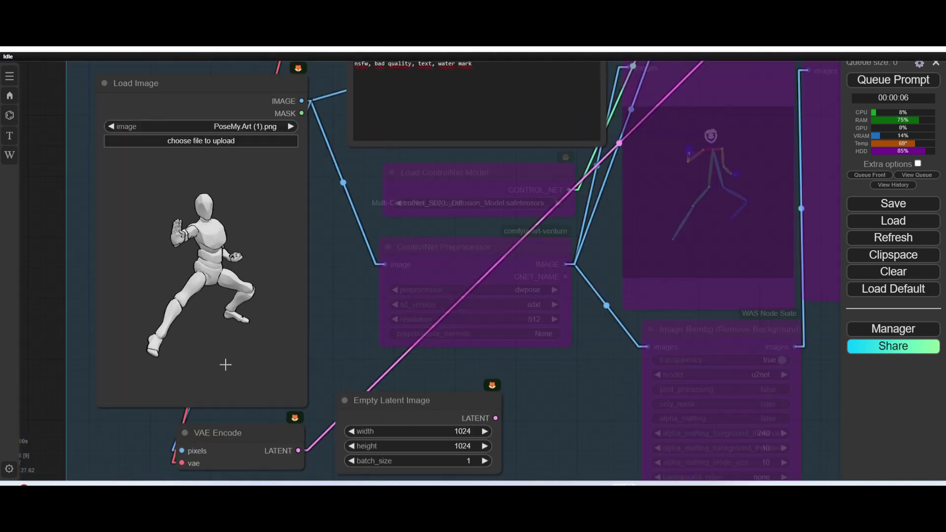
Step: Select the VAE Encode node and trace its latent output to the KSampler's latent_image input
drag(226, 363, 250, 248)
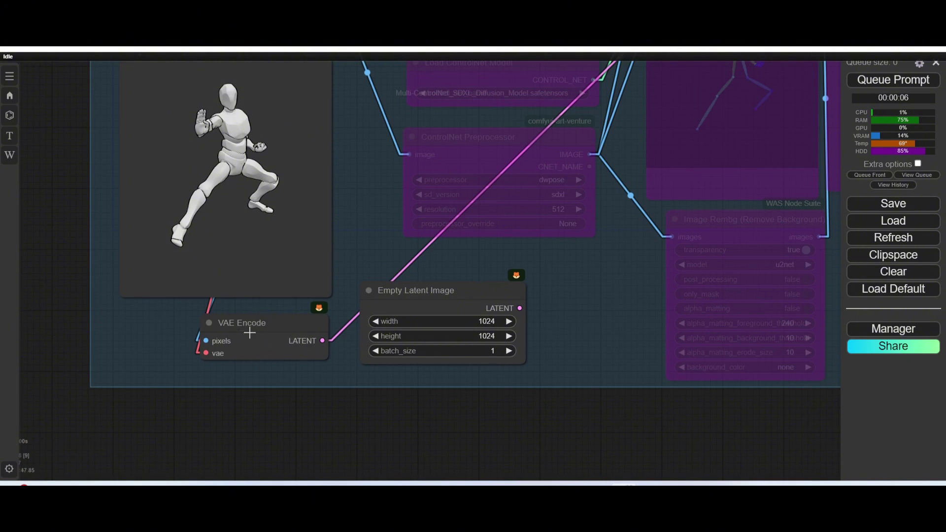
drag(247, 319, 228, 334)
scroll(466, 310, down, 2)
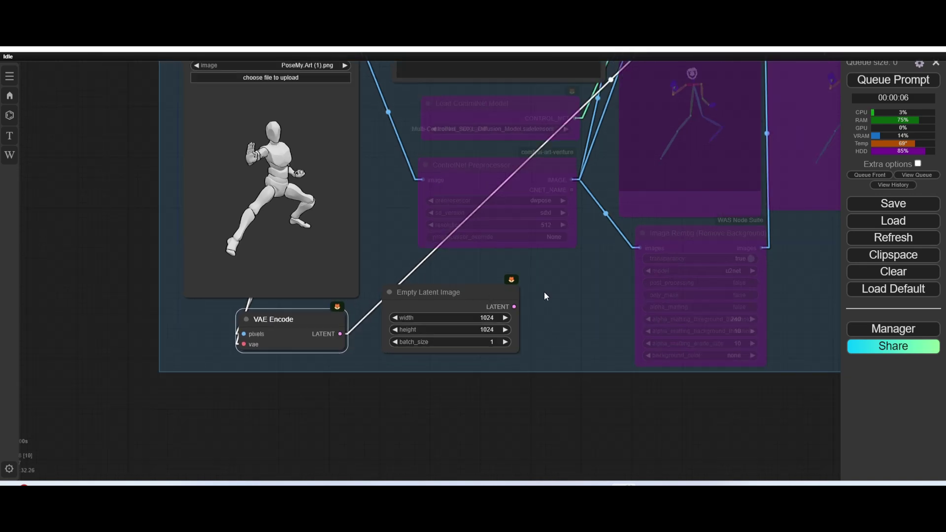
scroll(573, 294, down, 1)
scroll(551, 298, up, 5)
scroll(552, 299, right, 5)
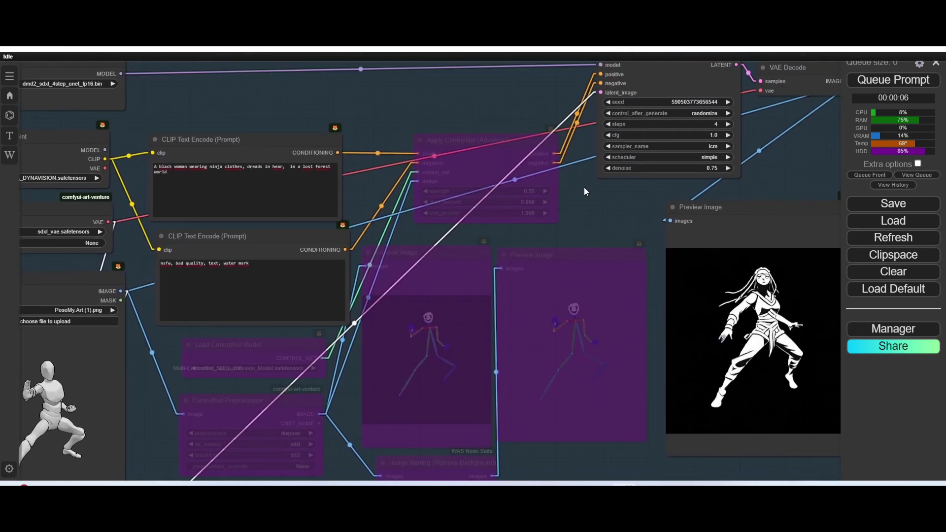
scroll(544, 248, down, 2)
scroll(532, 188, up, 8)
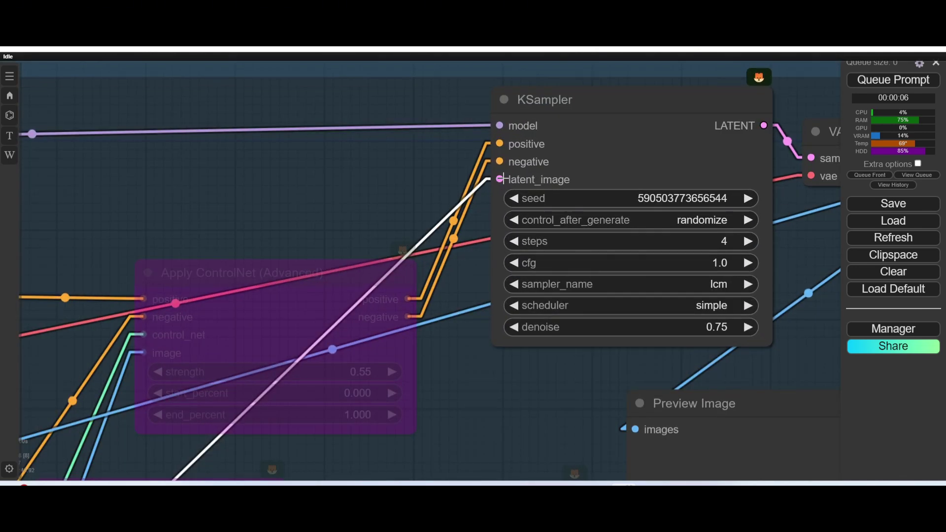
Step: Examine the KSampler's denoise setting and the generated image in the preview and Image Comparer nodes
scroll(527, 351, down, 9)
drag(521, 365, 353, 263)
scroll(353, 263, up, 3)
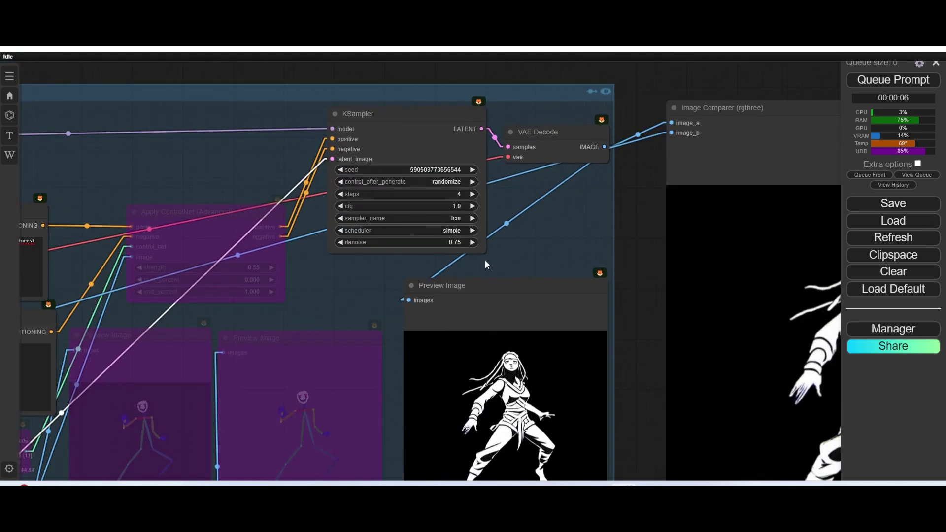
scroll(465, 249, up, 7)
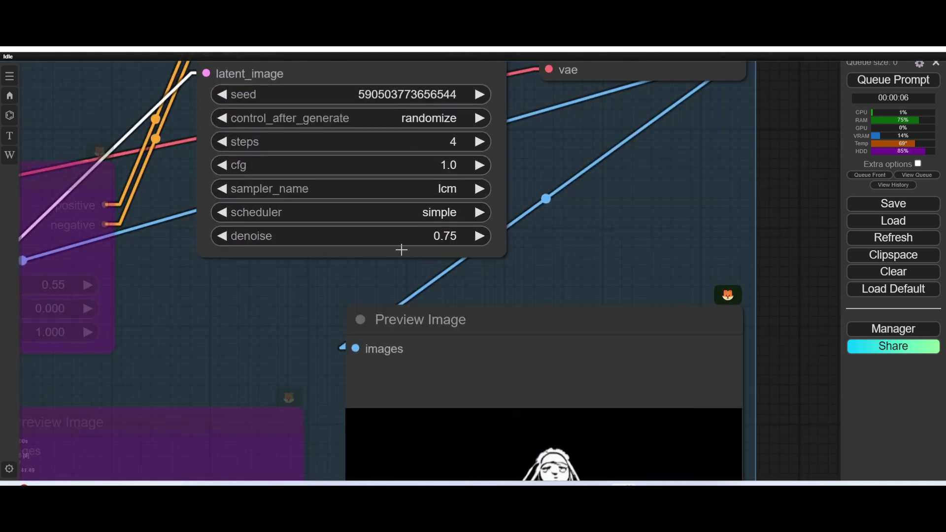
scroll(232, 306, down, 8)
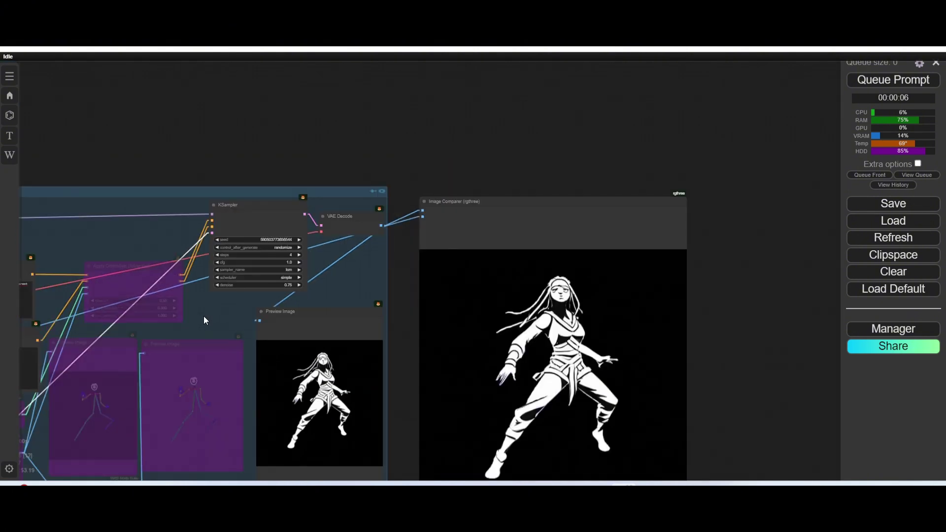
drag(203, 315, 179, 380)
scroll(273, 306, up, 6)
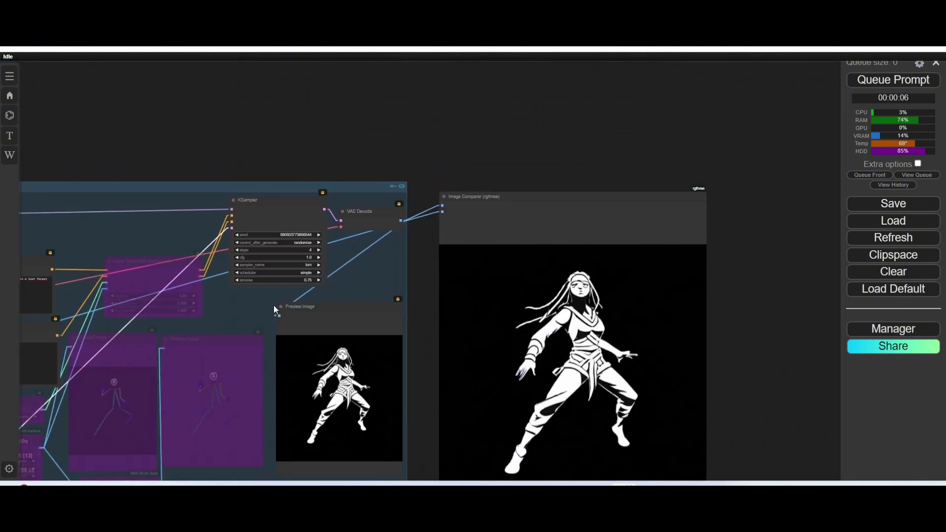
Step: Review the KSampler's sampling values, especially denoise, alongside the full ninja figure in the output nodes
scroll(276, 299, down, 8)
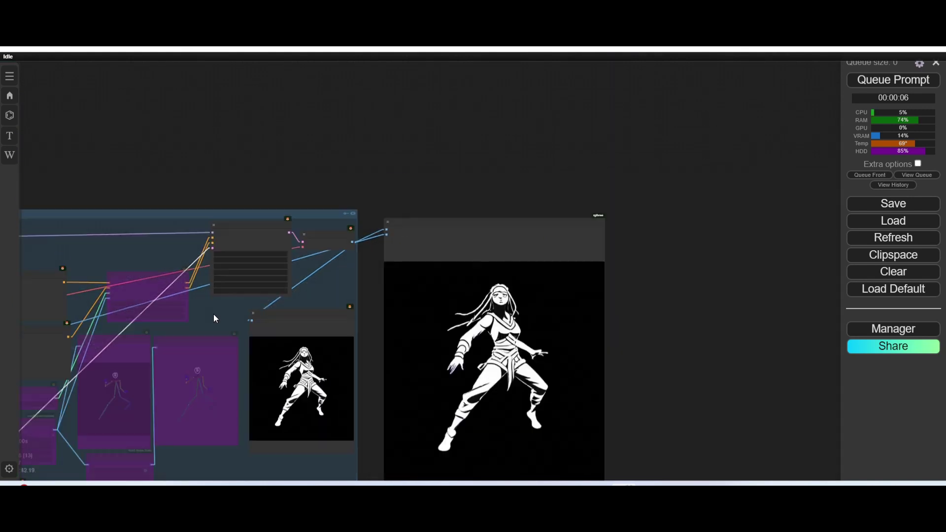
drag(214, 314, 279, 292)
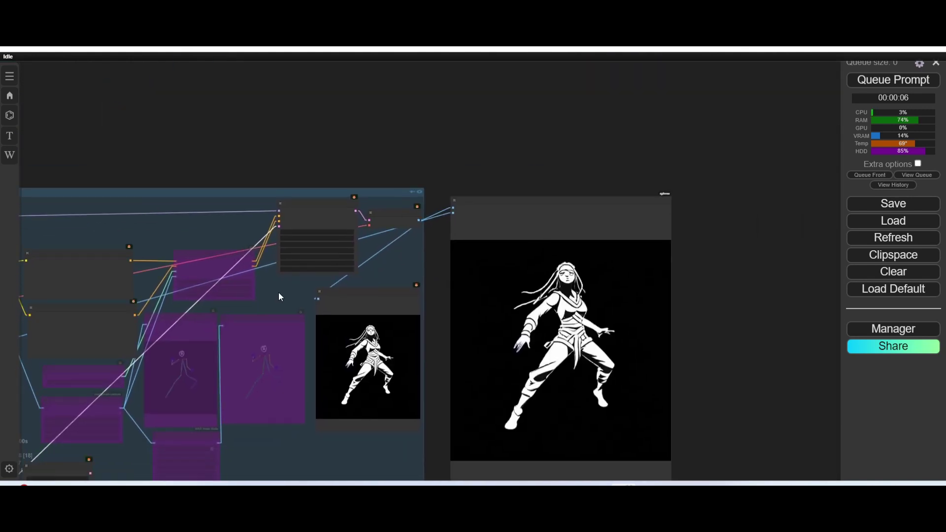
scroll(279, 292, up, 5)
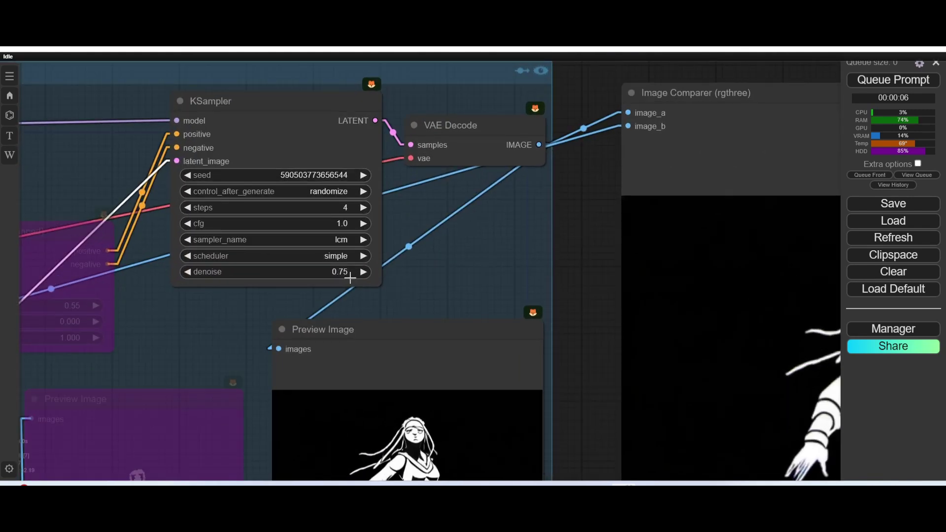
drag(448, 279, 262, 173)
scroll(261, 172, down, 3)
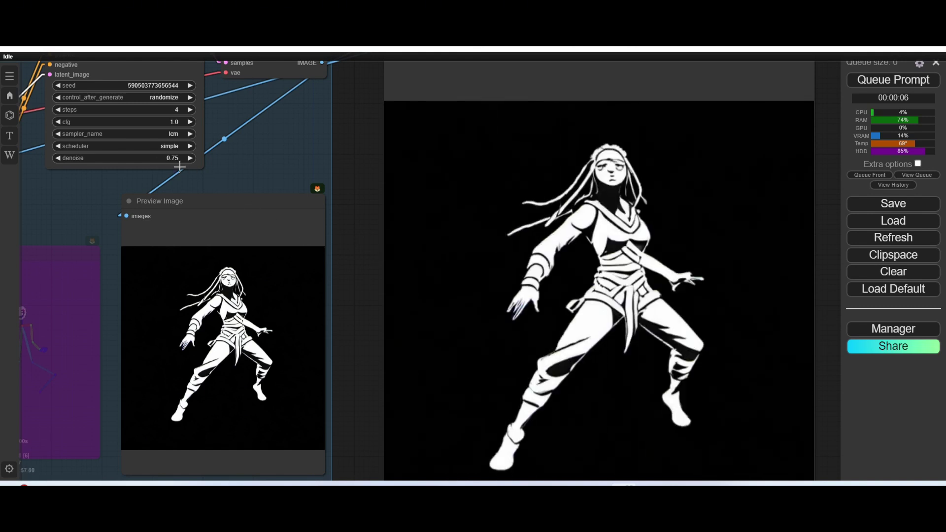
scroll(74, 203, down, 2)
Step: Read the positive and negative prompts and compare them with the generated ninja image and the mannequin reference
drag(70, 199, 598, 202)
scroll(612, 197, down, 3)
scroll(272, 168, up, 10)
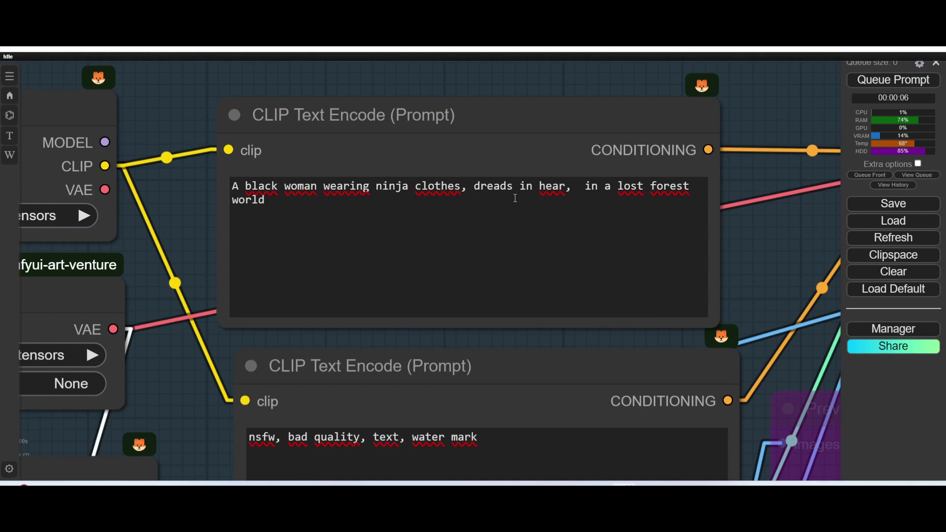
scroll(540, 187, down, 2)
scroll(602, 183, down, 2)
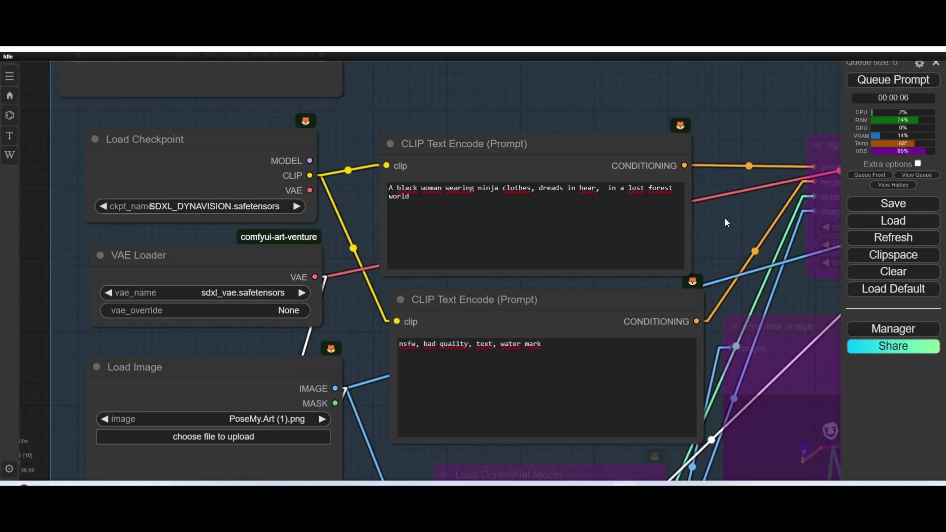
drag(724, 218, 241, 244)
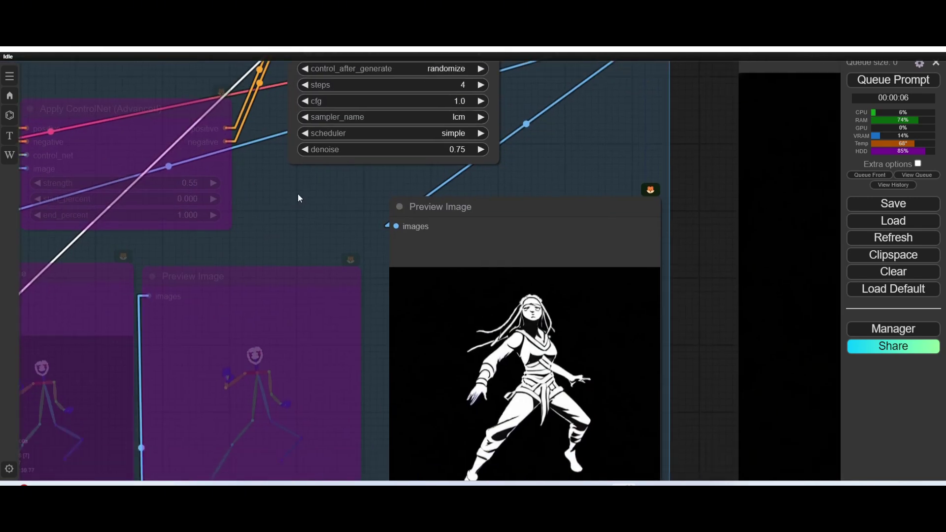
scroll(371, 232, up, 5)
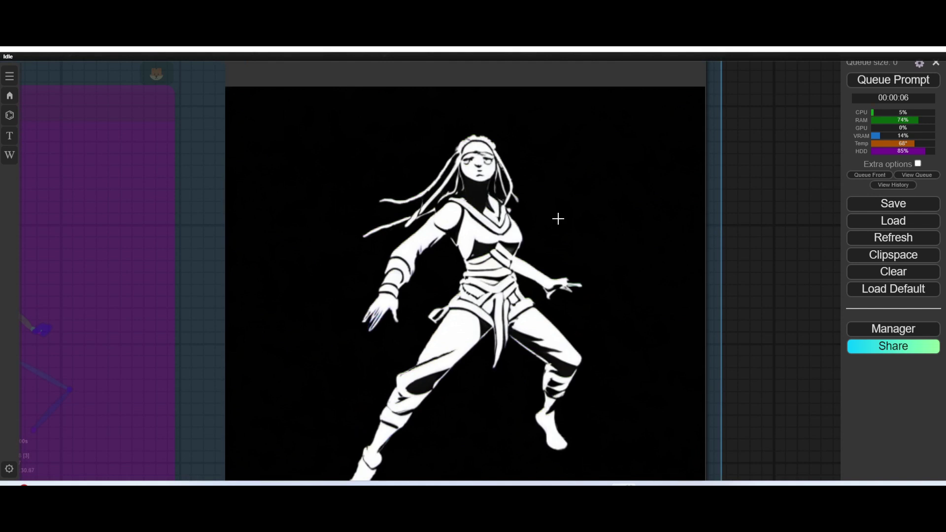
scroll(350, 280, down, 5)
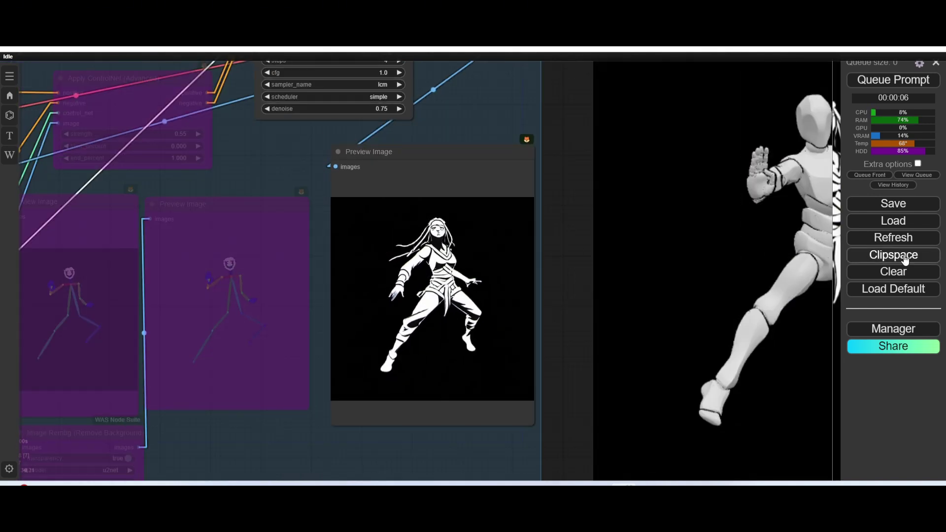
drag(566, 173, 573, 236)
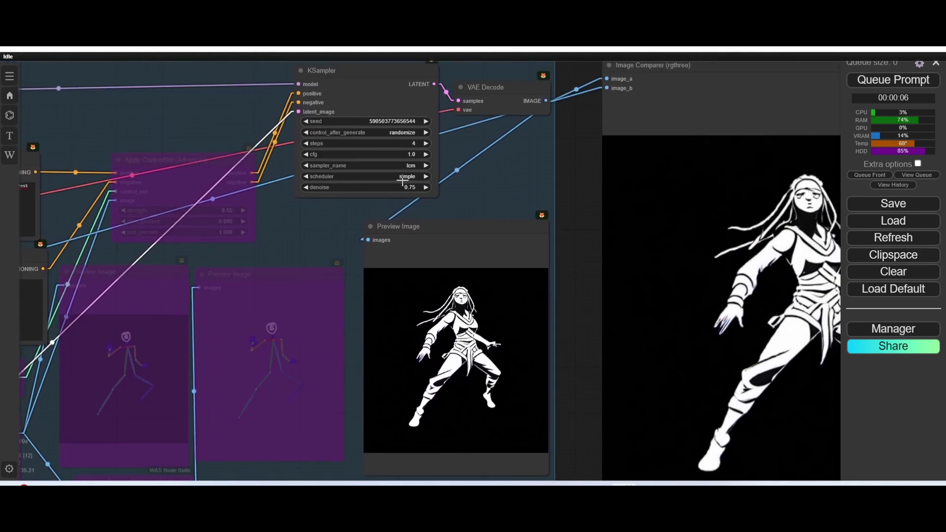
Step: Generate an image with the KSampler's denoise set to 0 and compare it with the pose reference
scroll(408, 186, up, 6)
scroll(408, 186, up, 1)
click(416, 198)
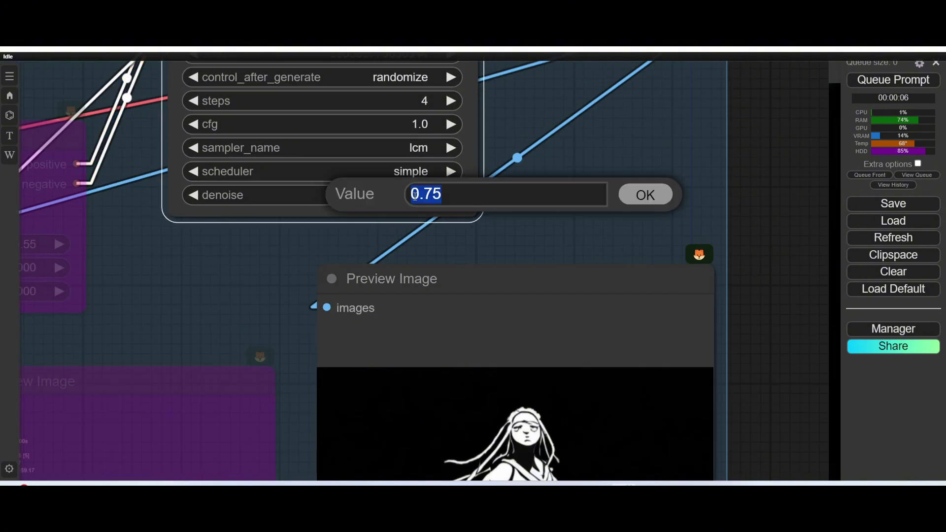
text(0)
key(Return)
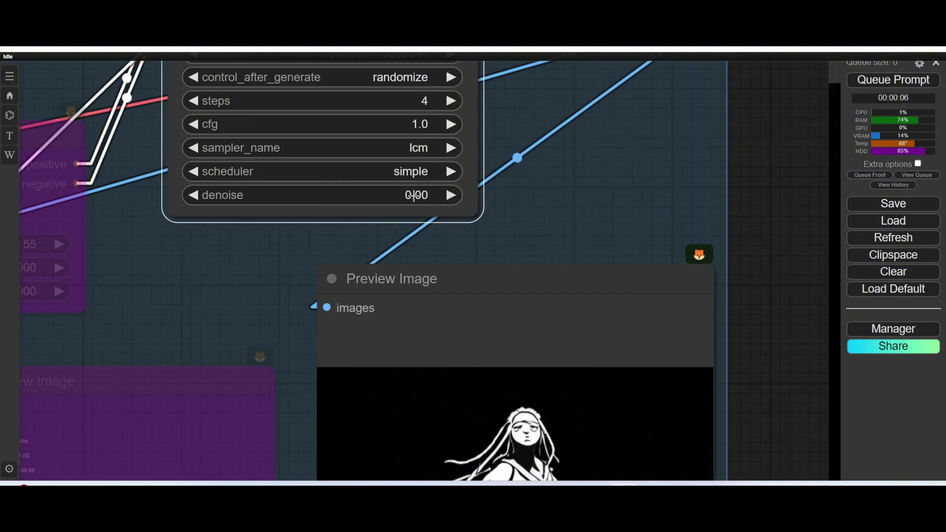
scroll(554, 159, down, 4)
key(ctrl+Return)
scroll(625, 144, down, 4)
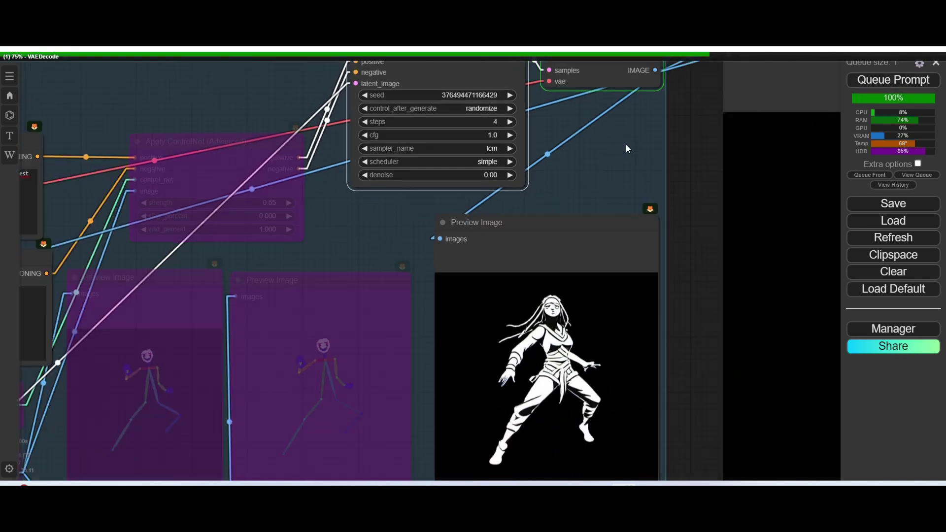
scroll(690, 151, down, 2)
drag(681, 159, 465, 158)
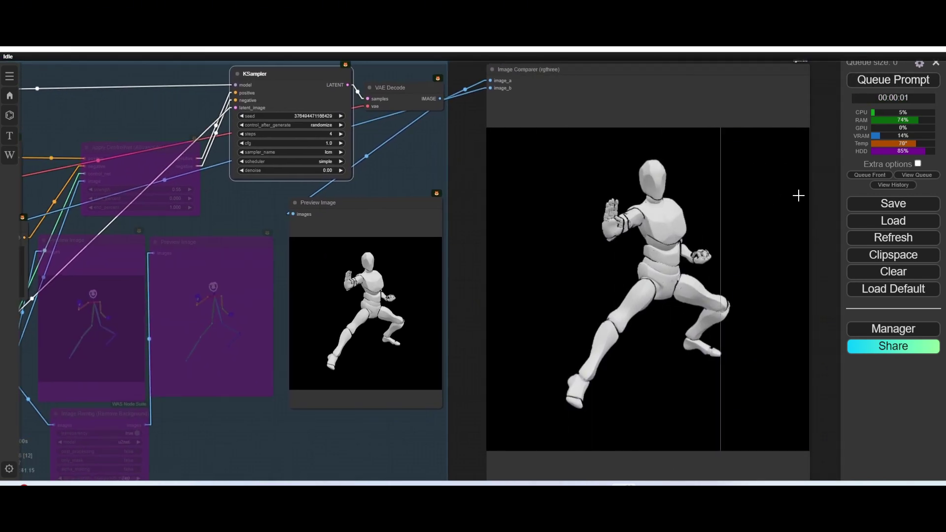
Step: Set the KSampler's denoise to 0.5, generate a new image and inspect it in the Image Comparer
scroll(316, 173, up, 6)
click(327, 171)
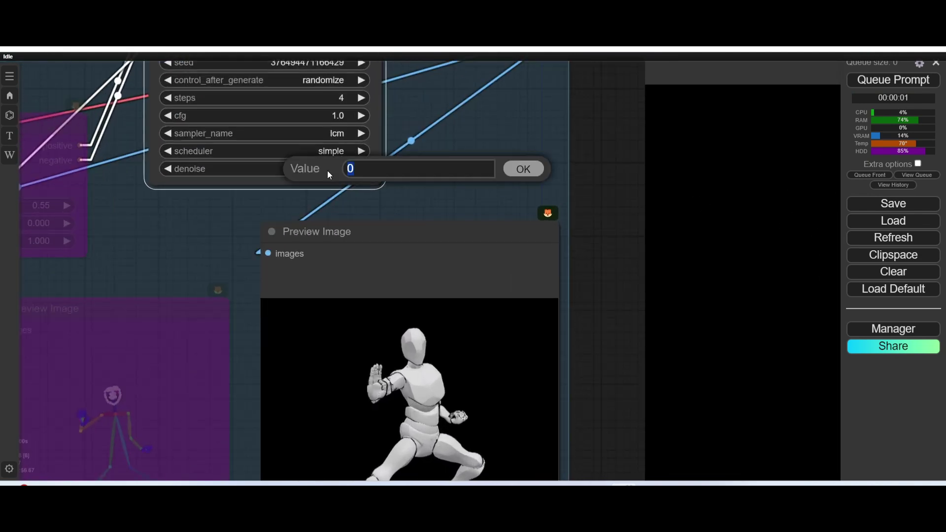
text(.5)
key(Return)
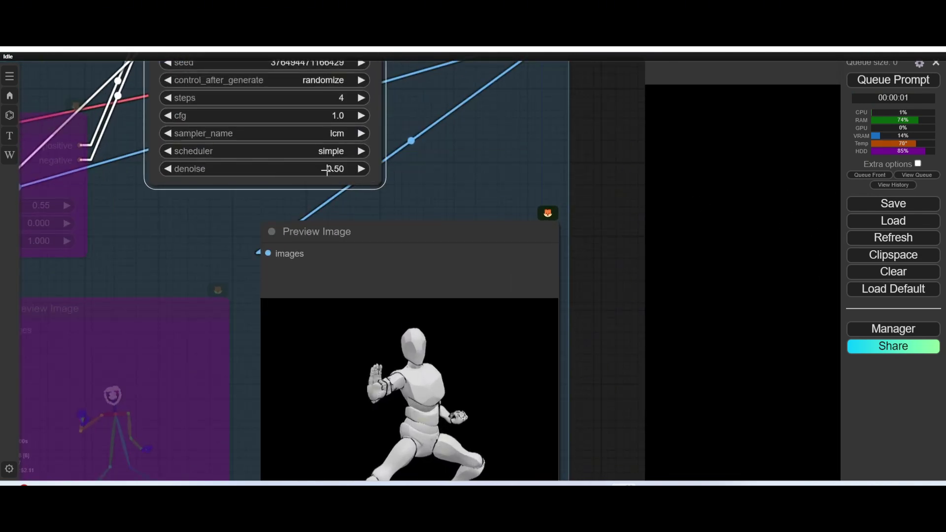
click(892, 80)
scroll(596, 180, down, 7)
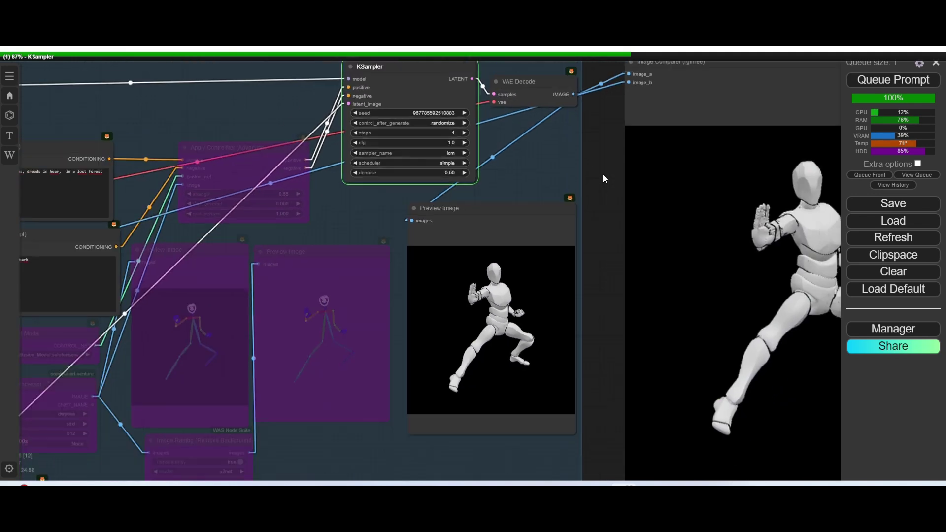
scroll(563, 214, up, 2)
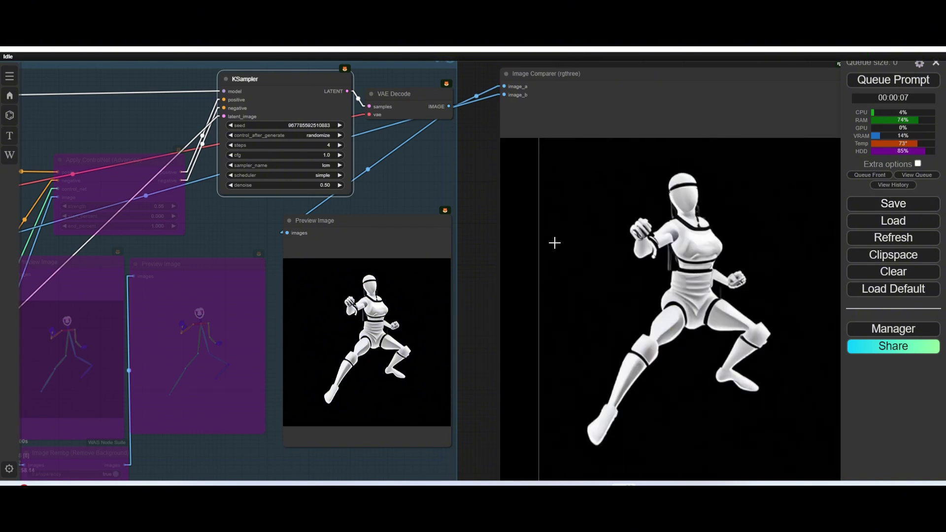
scroll(519, 232, down, 5)
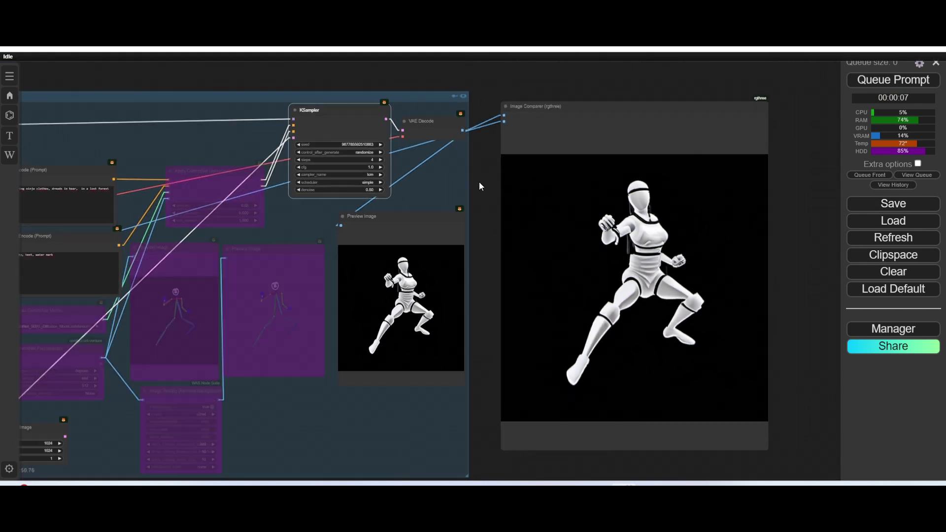
Step: Raise the KSampler's denoise to 0.75, run the workflow and compare the output with the mannequin pose
drag(536, 180, 722, 178)
scroll(252, 290, up, 8)
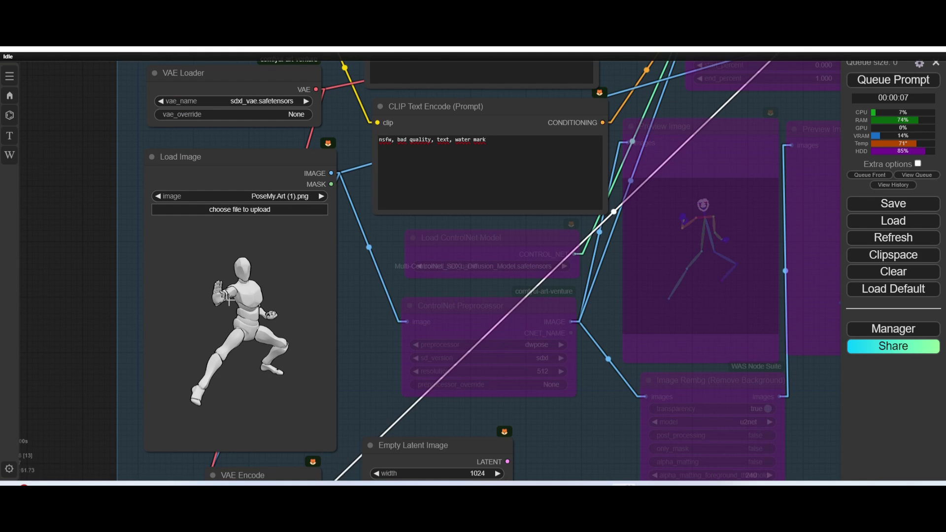
scroll(230, 299, down, 8)
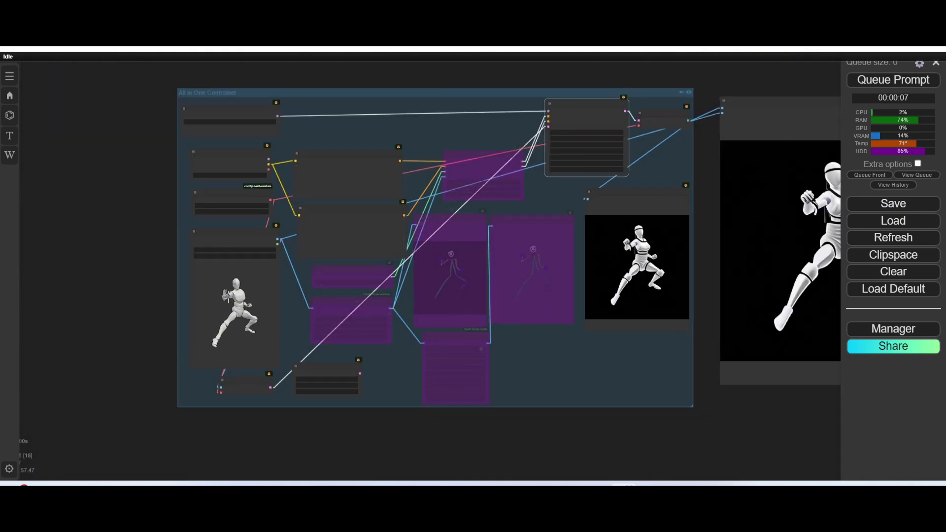
scroll(622, 179, up, 6)
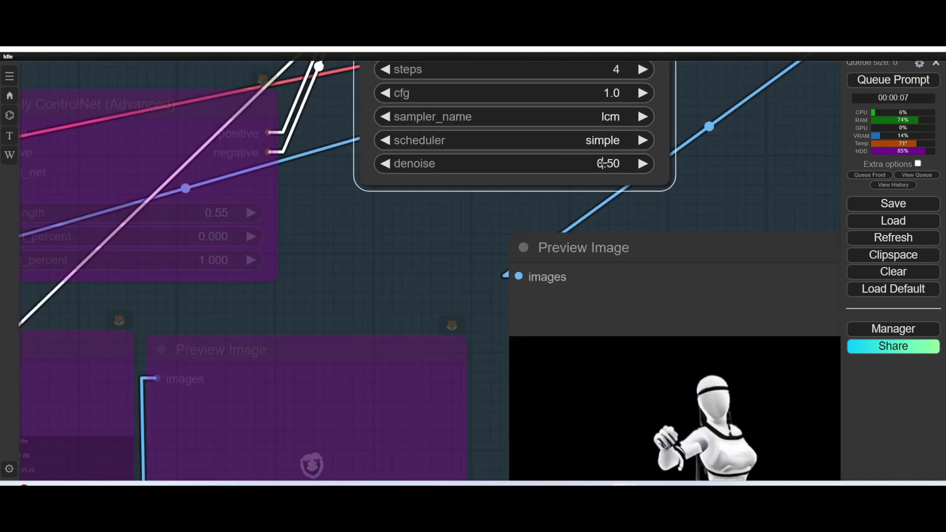
click(603, 163)
text(.75)
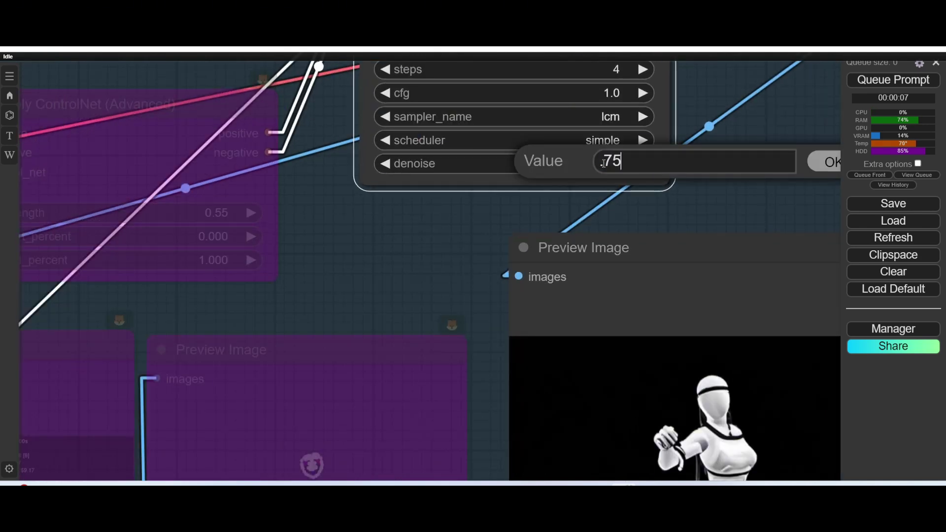
key(Return)
click(897, 80)
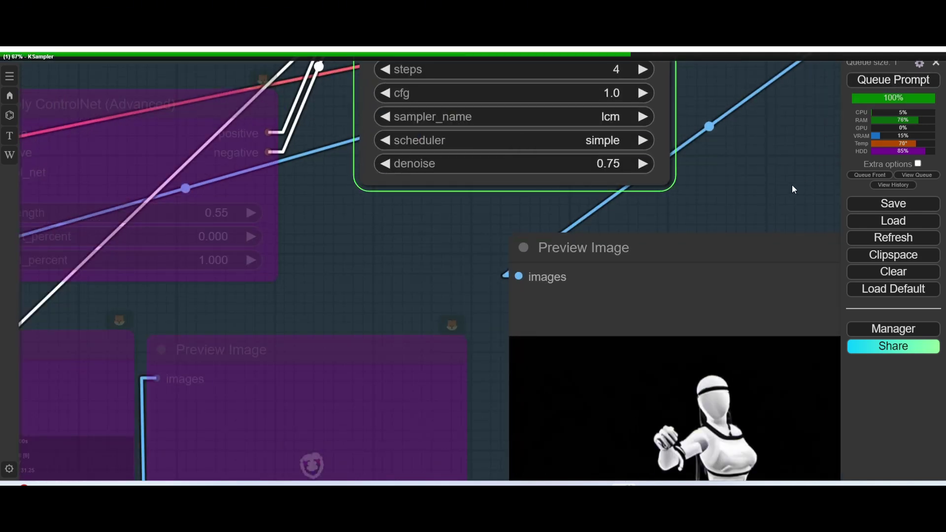
scroll(788, 182, down, 6)
drag(746, 165, 472, 207)
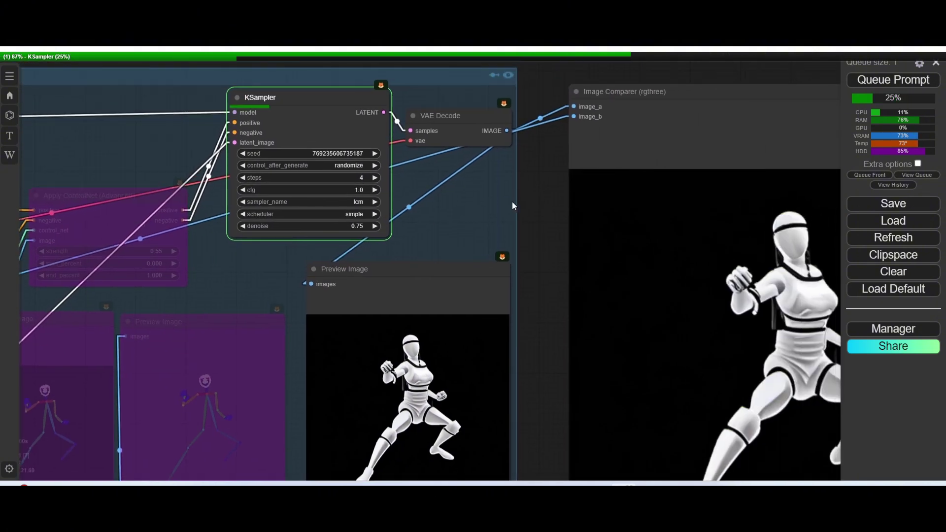
drag(545, 214, 436, 167)
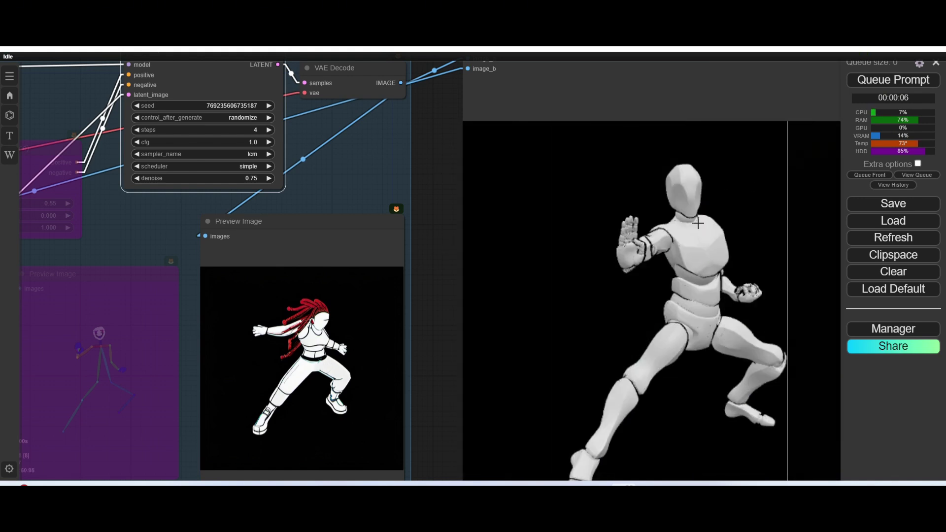
Step: Set the KSampler's denoise to 0.7, run the workflow again and compare the new image with the reference pose
scroll(248, 178, up, 7)
click(248, 178)
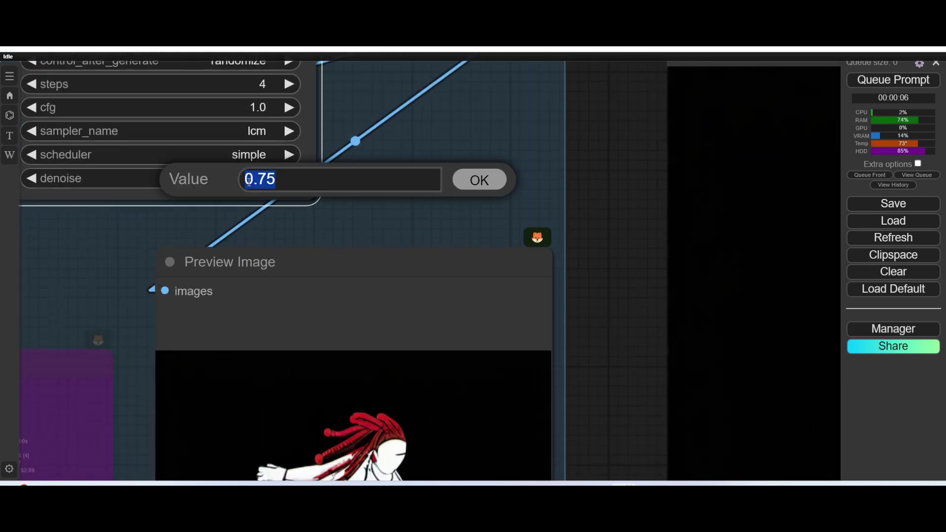
text(0.7)
key(Return)
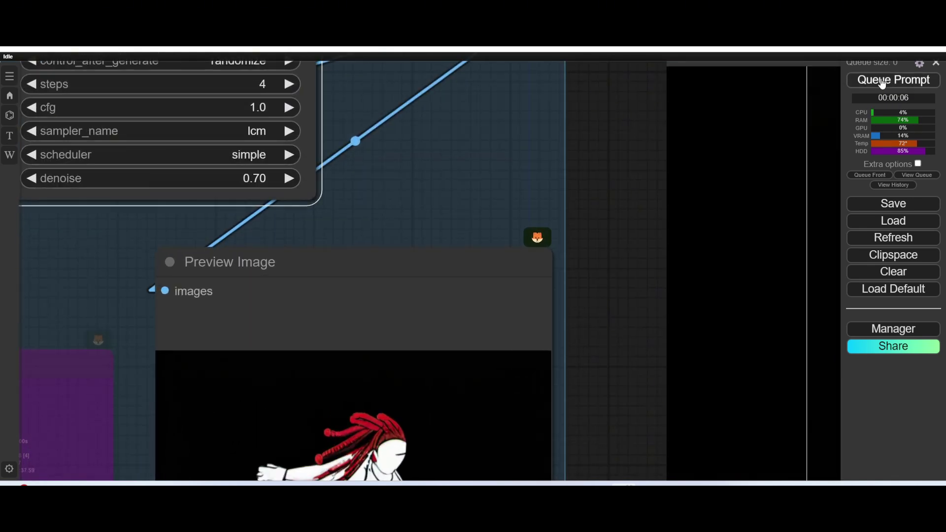
click(881, 81)
scroll(631, 160, down, 5)
drag(629, 163, 466, 137)
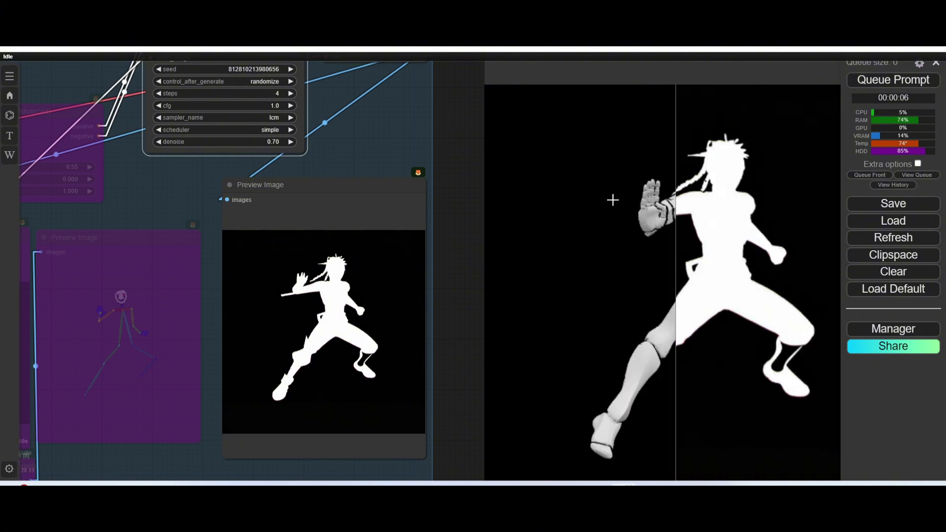
Step: Connect the Empty Latent Image node's latent output to the KSampler's latent_image input in place of the VAE Encode link
scroll(449, 208, down, 10)
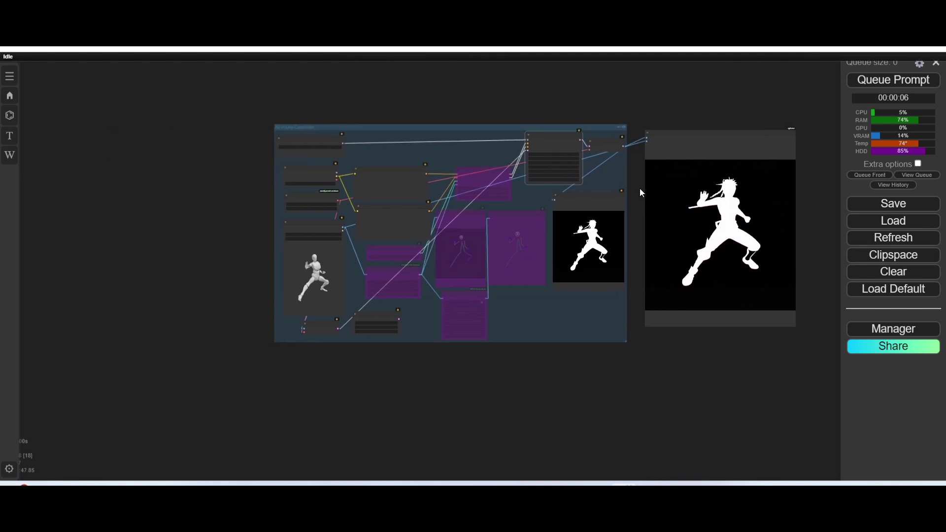
scroll(526, 174, up, 5)
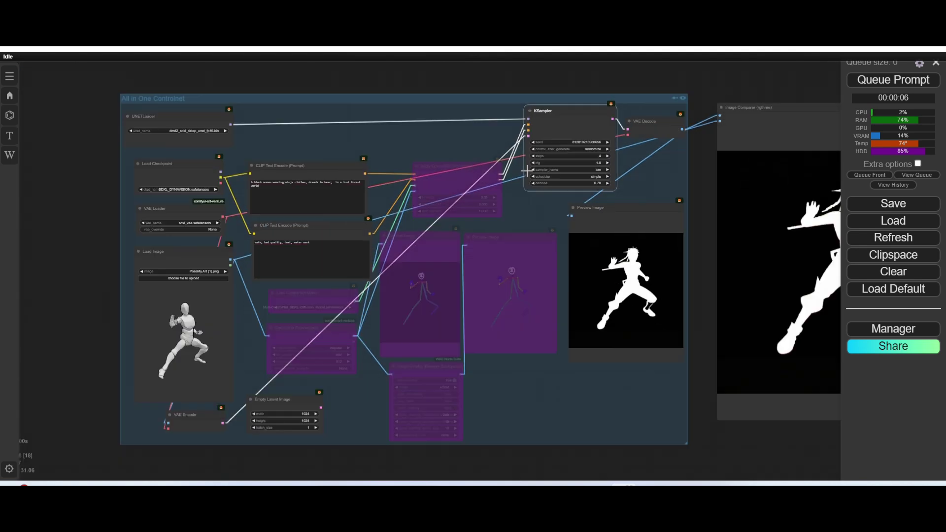
scroll(526, 171, down, 1)
scroll(327, 295, up, 8)
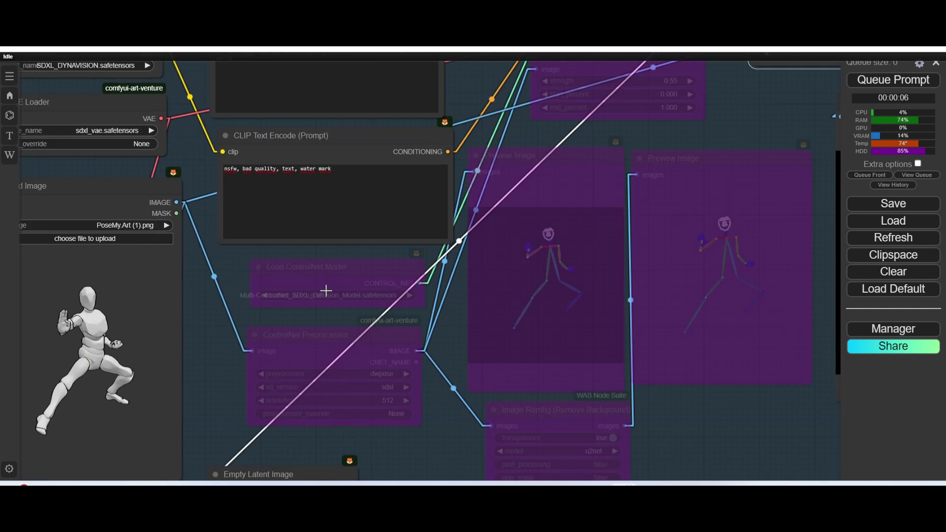
scroll(326, 290, down, 5)
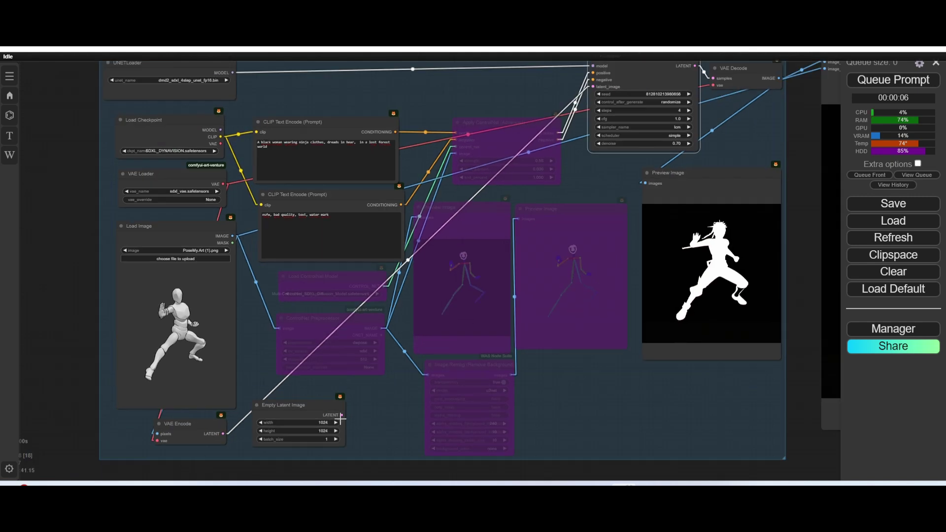
scroll(347, 421, down, 3)
drag(341, 420, 568, 121)
scroll(238, 359, down, 2)
scroll(241, 334, up, 6)
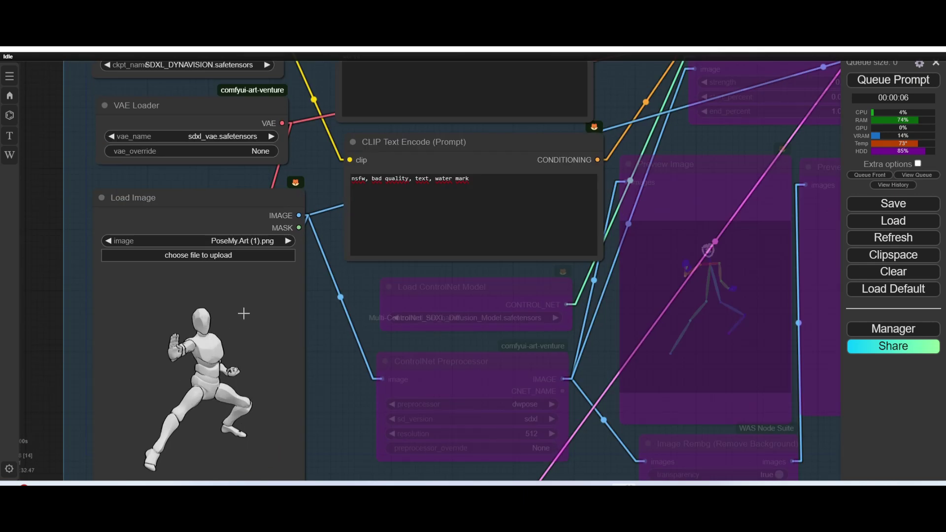
scroll(215, 347, down, 3)
scroll(216, 359, up, 1)
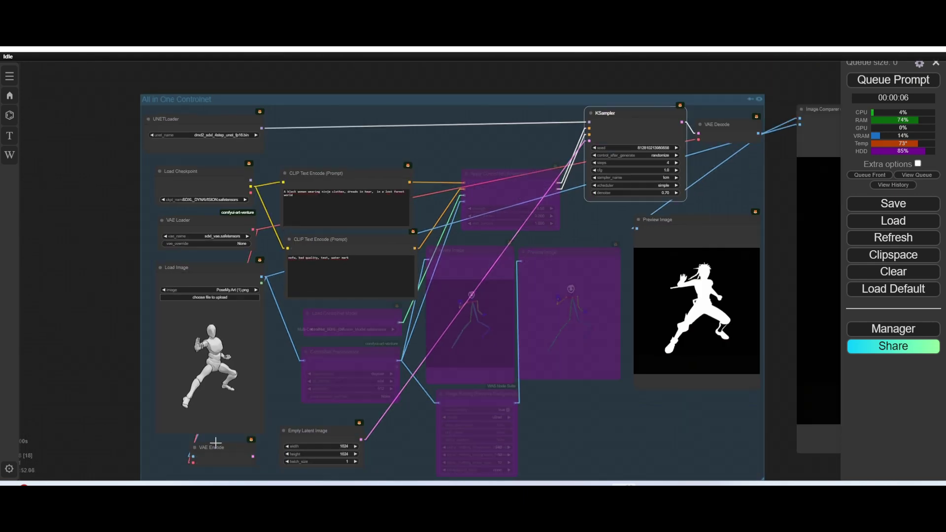
Step: Re-enable the bypassed Load ControlNet Model, ControlNet Preprocessor, Apply ControlNet (Advanced), Image Rembg and two pose Preview Image nodes together
scroll(228, 459, up, 2)
scroll(231, 302, down, 3)
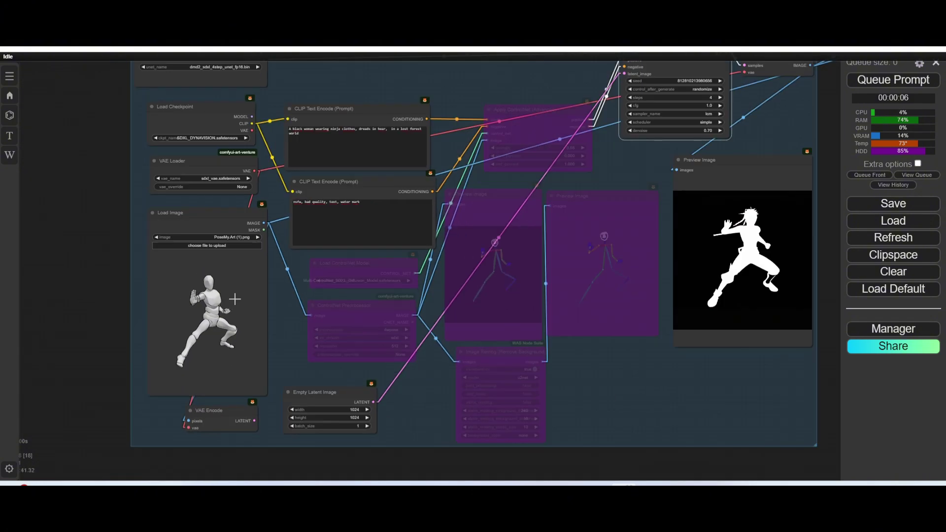
scroll(210, 293, up, 1)
scroll(210, 292, up, 4)
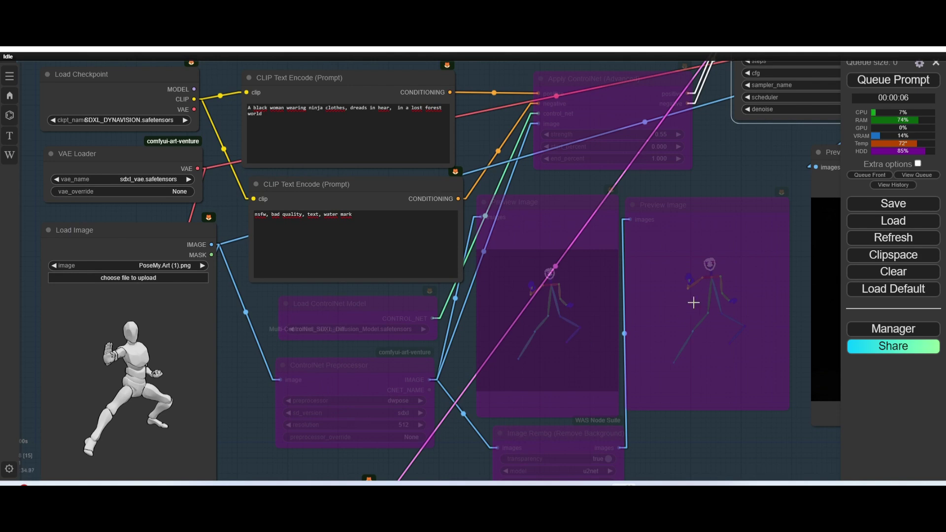
scroll(698, 286, down, 5)
click(486, 307)
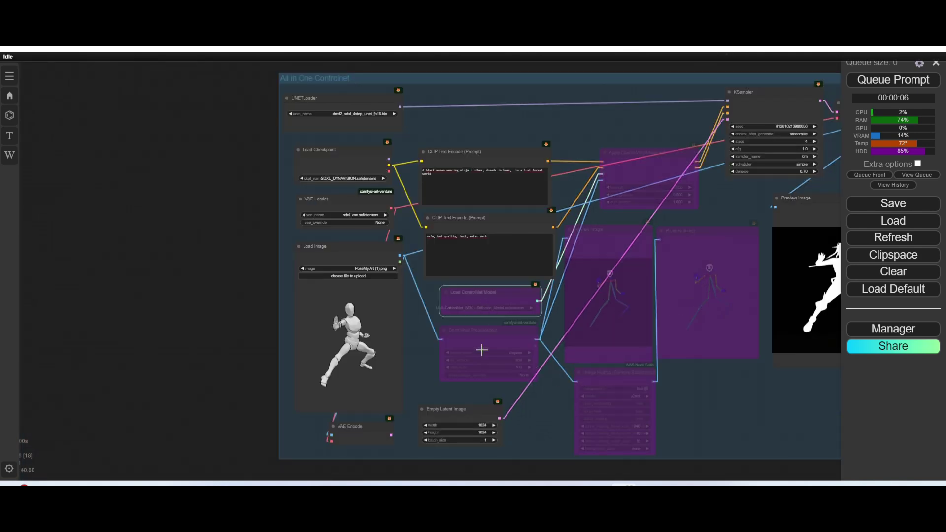
shift+click(481, 348)
shift+click(612, 275)
shift+click(688, 279)
shift+click(659, 181)
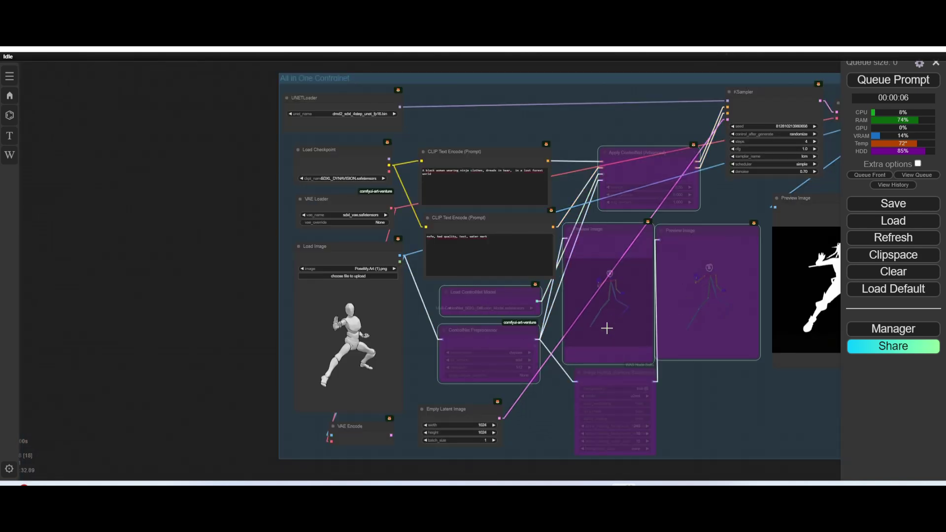
shift+click(611, 414)
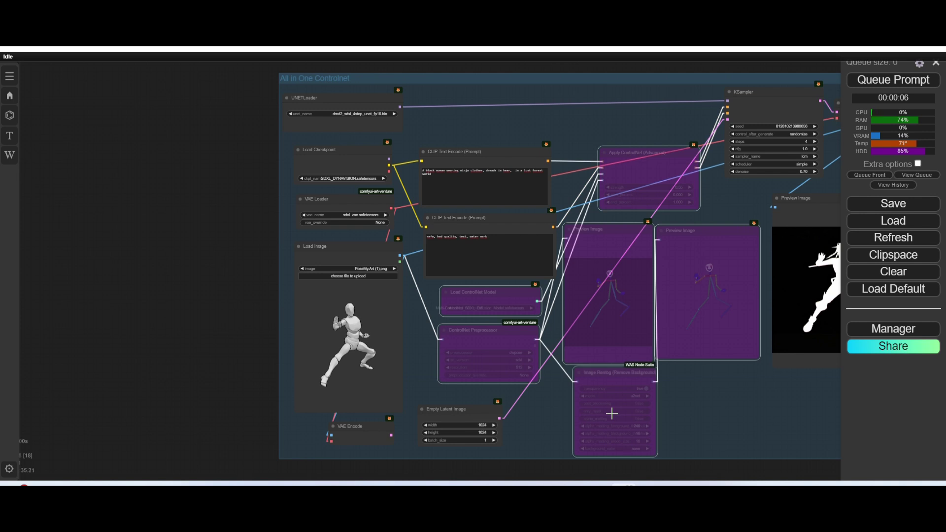
key(ctrl+b)
Step: Examine the re-enabled ControlNet section, from the Load Image reference through the preprocessor to the two pose previews
scroll(734, 404, down, 3)
scroll(666, 413, up, 3)
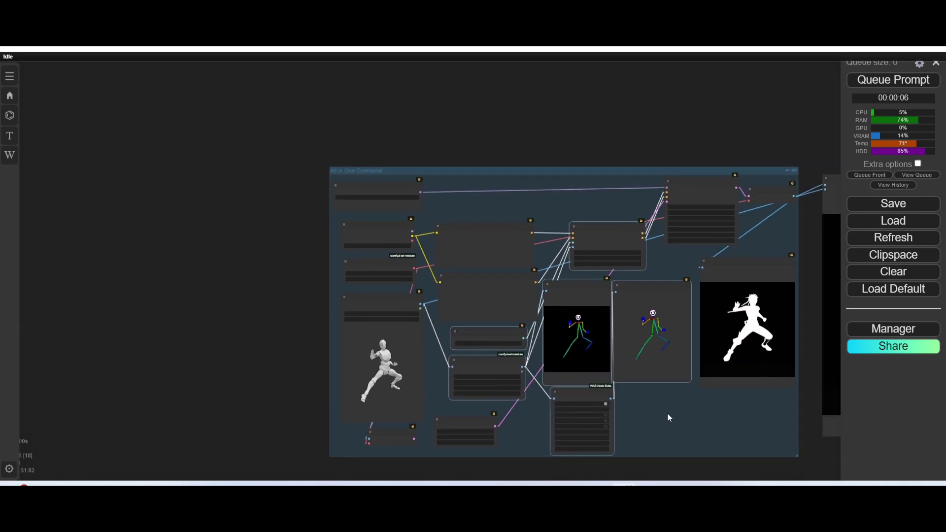
scroll(636, 295, up, 2)
scroll(212, 408, up, 1)
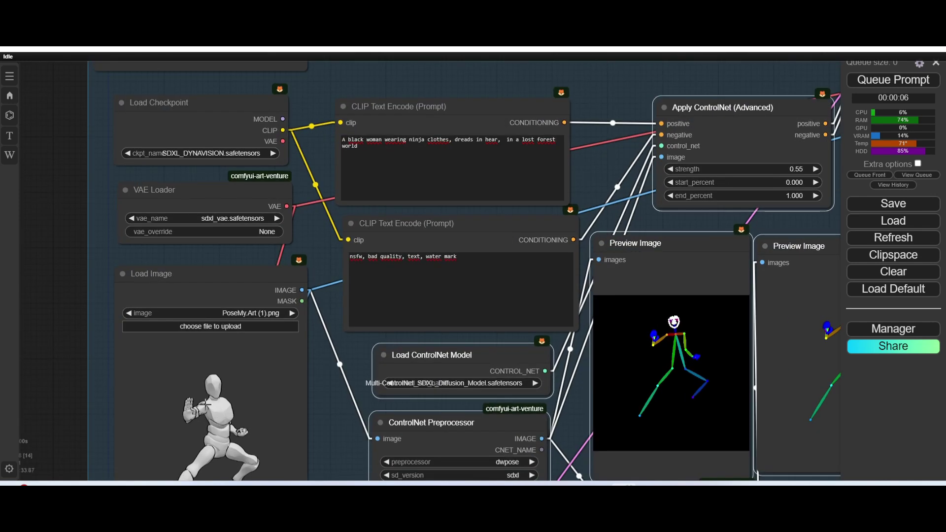
scroll(247, 409, down, 1)
drag(288, 399, 177, 291)
scroll(445, 274, down, 1)
scroll(427, 269, up, 3)
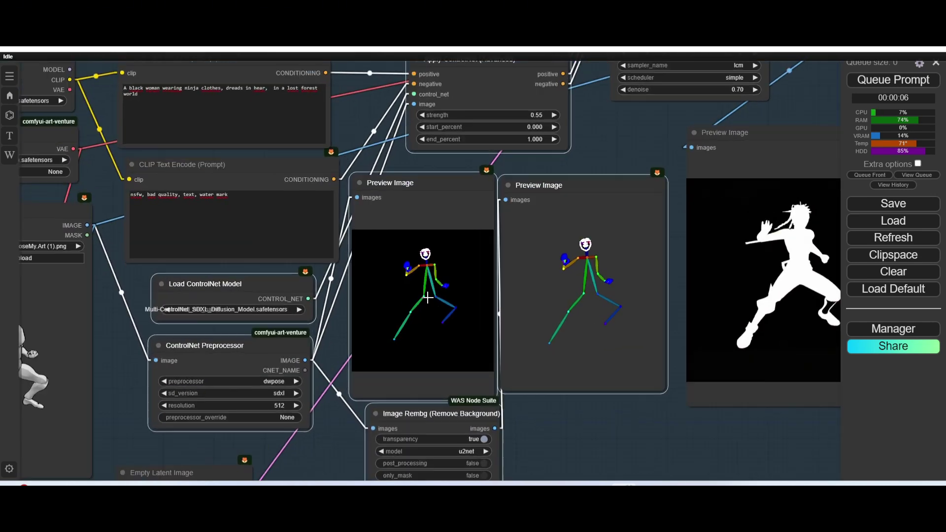
scroll(425, 282, up, 1)
scroll(386, 319, down, 3)
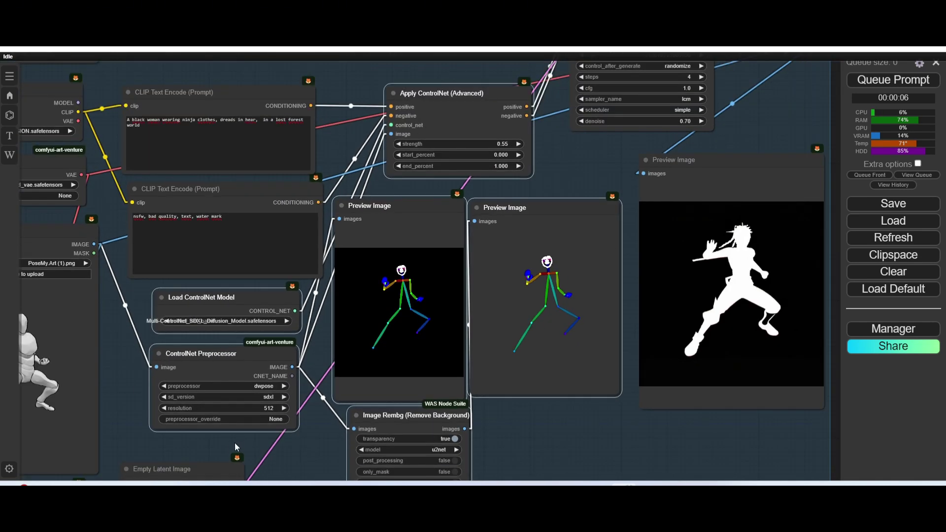
Step: Review the preprocessor types available in the ControlNet Preprocessor node, keeping dwpose selected
drag(224, 440, 269, 406)
scroll(276, 340, up, 5)
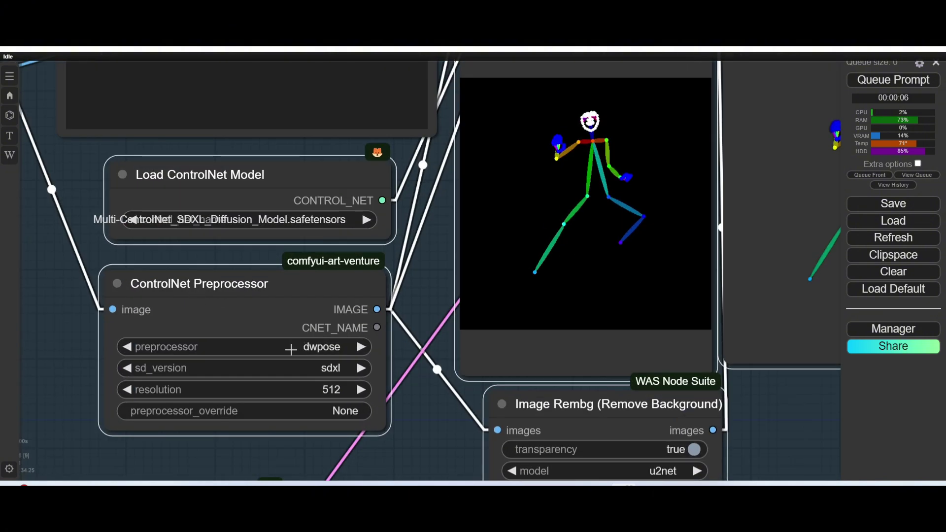
click(291, 349)
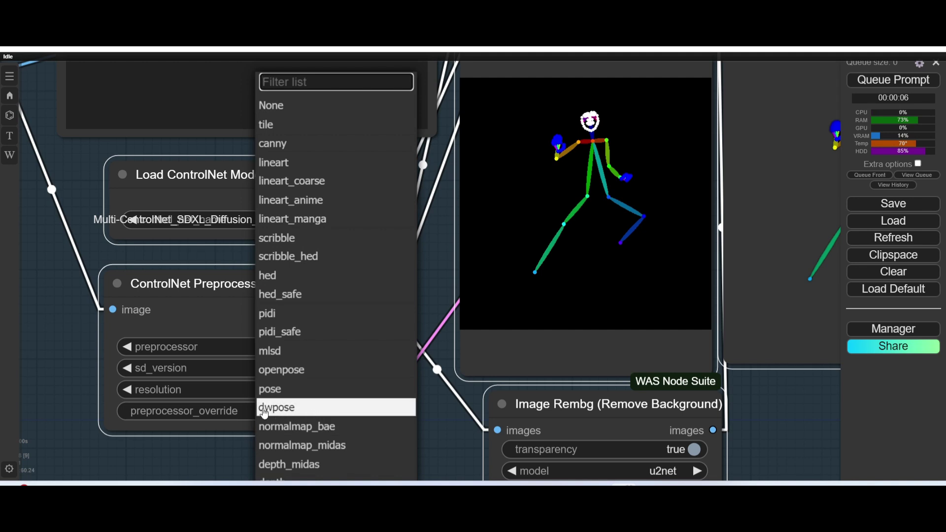
click(217, 461)
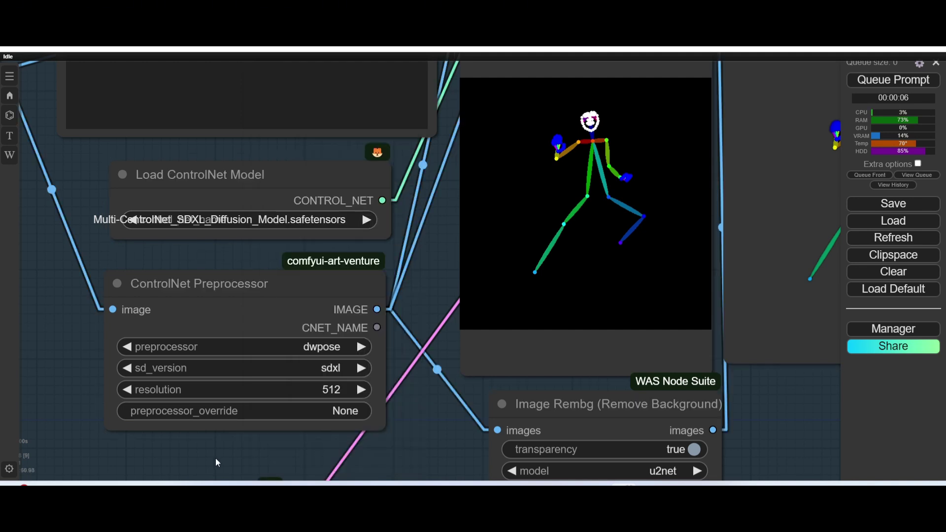
Step: Check which model files the Load ControlNet Model node offers and read the Multi-ControlNet_SDXL_Diffusion_Model.safetensors name up close
click(201, 221)
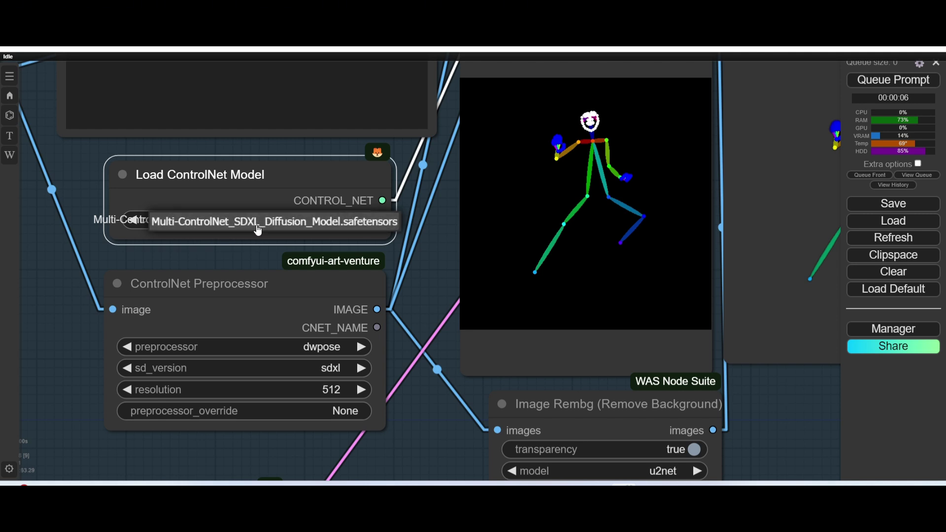
click(227, 221)
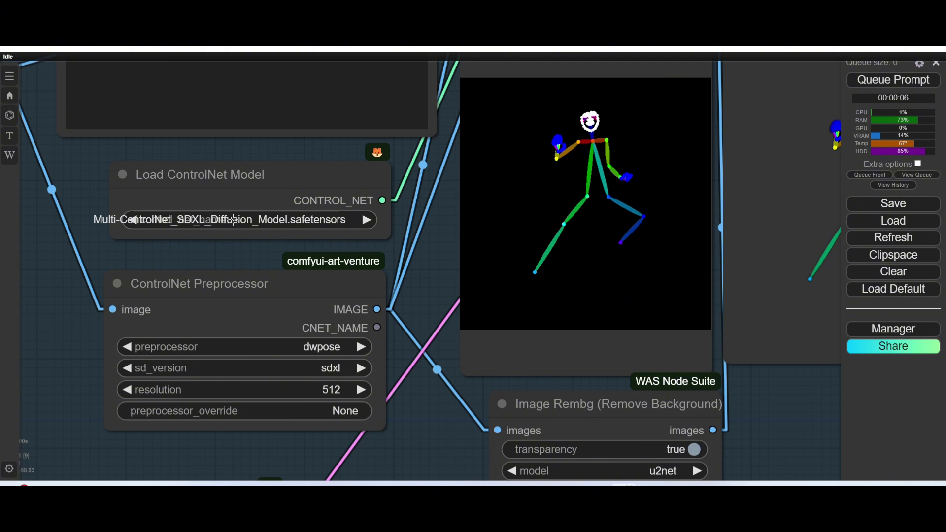
scroll(233, 220, up, 7)
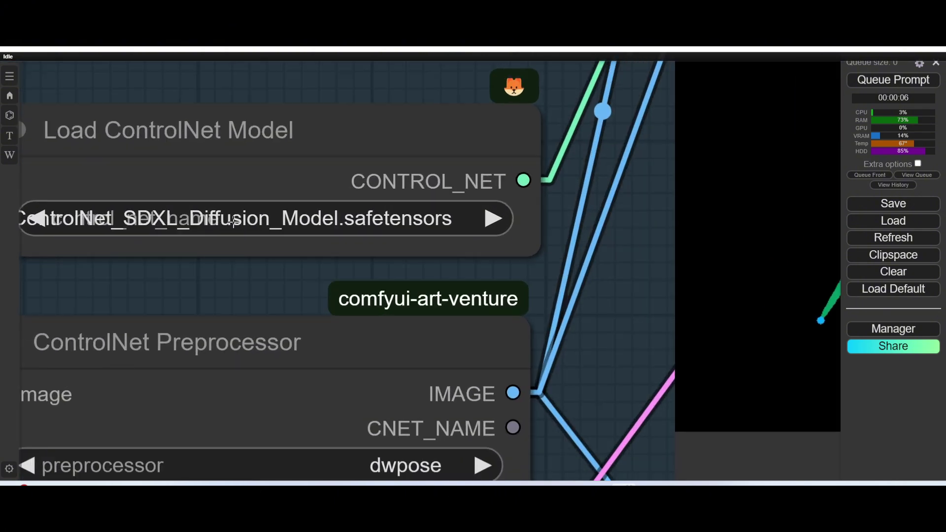
scroll(234, 220, down, 6)
scroll(233, 221, down, 2)
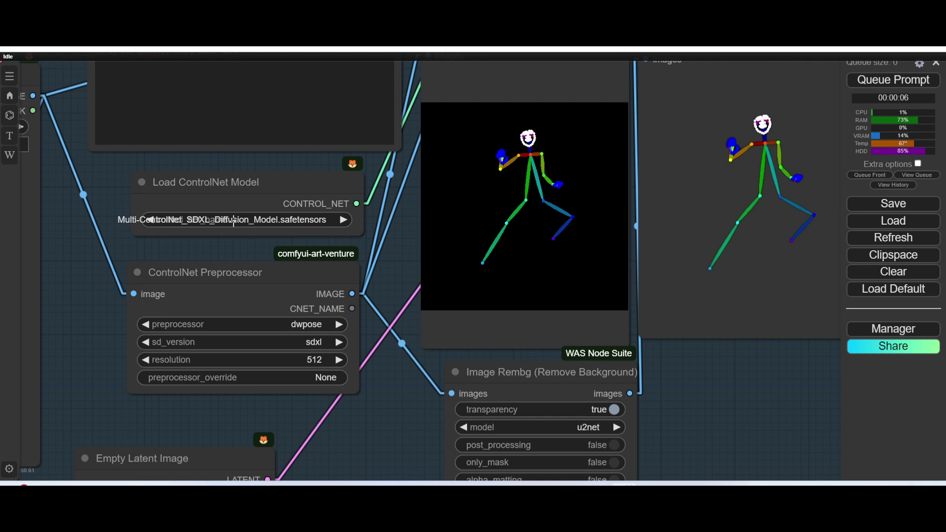
Step: Look through the ControlNet Preprocessor's options once more and inspect the model choice in Load ControlNet Model again
click(280, 327)
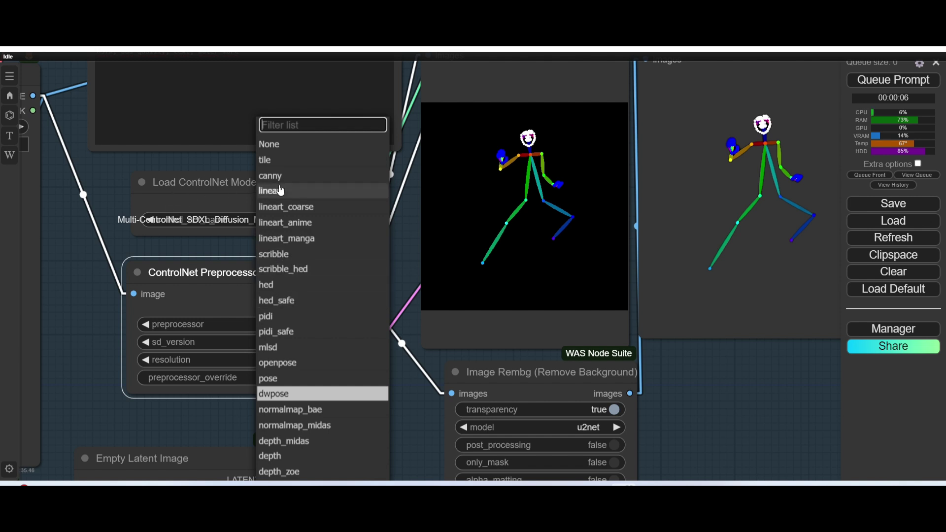
click(212, 245)
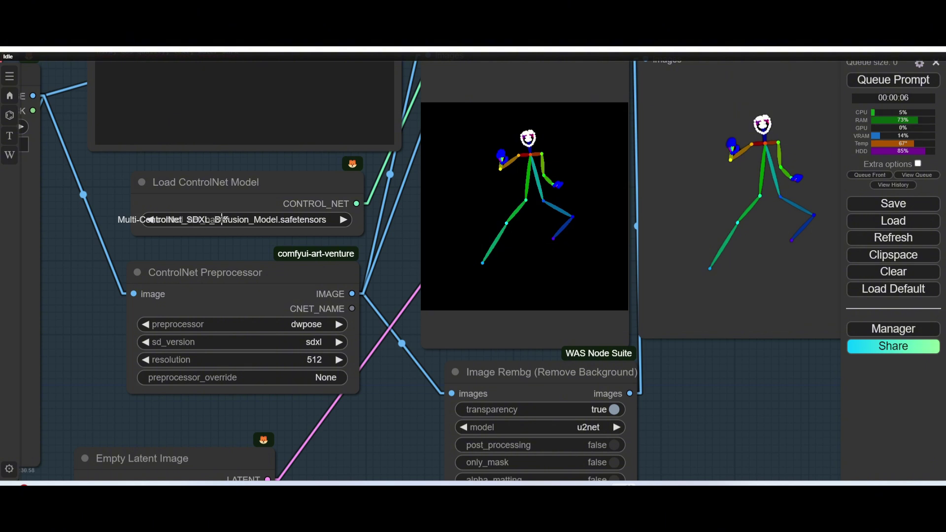
click(203, 226)
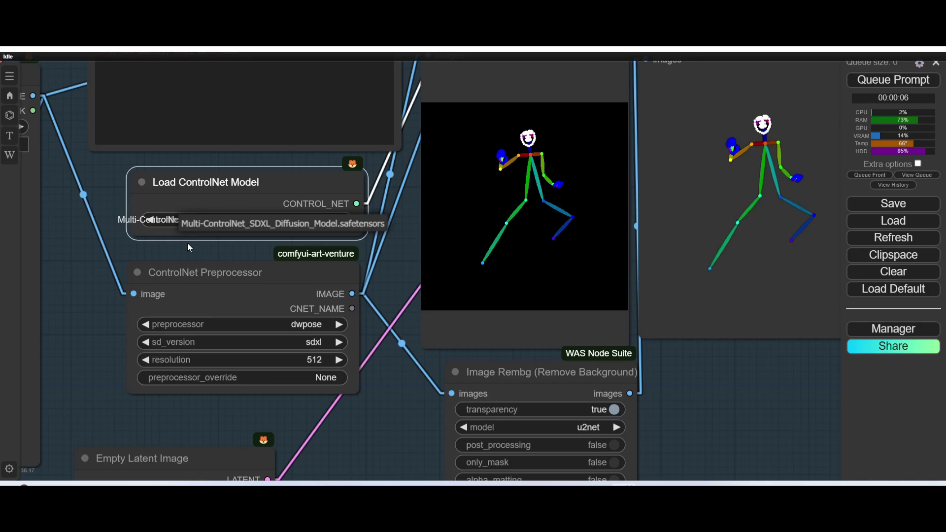
scroll(197, 229, up, 3)
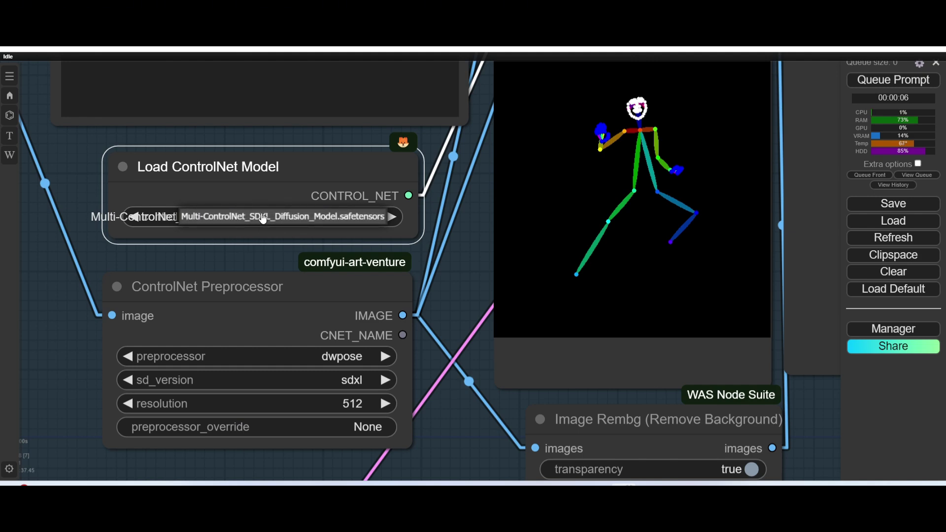
scroll(263, 219, up, 1)
scroll(262, 219, down, 1)
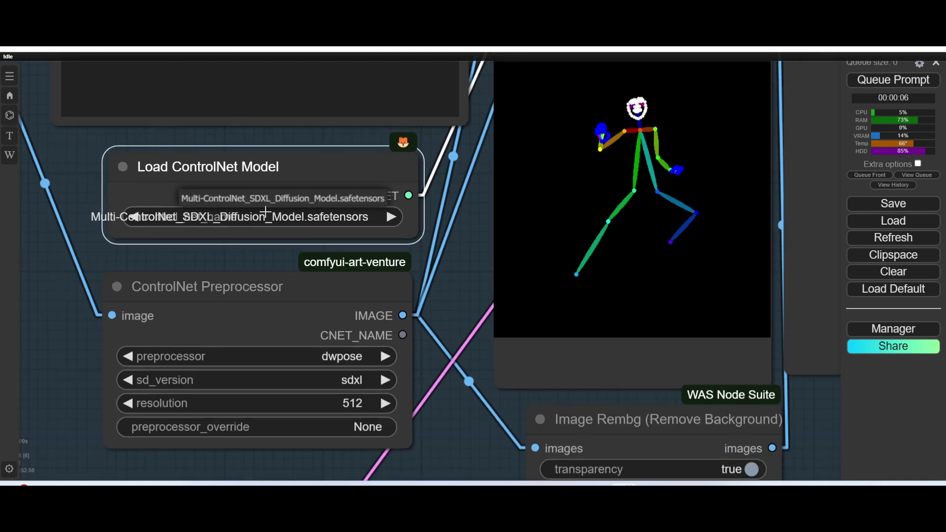
scroll(266, 217, down, 2)
scroll(237, 217, up, 7)
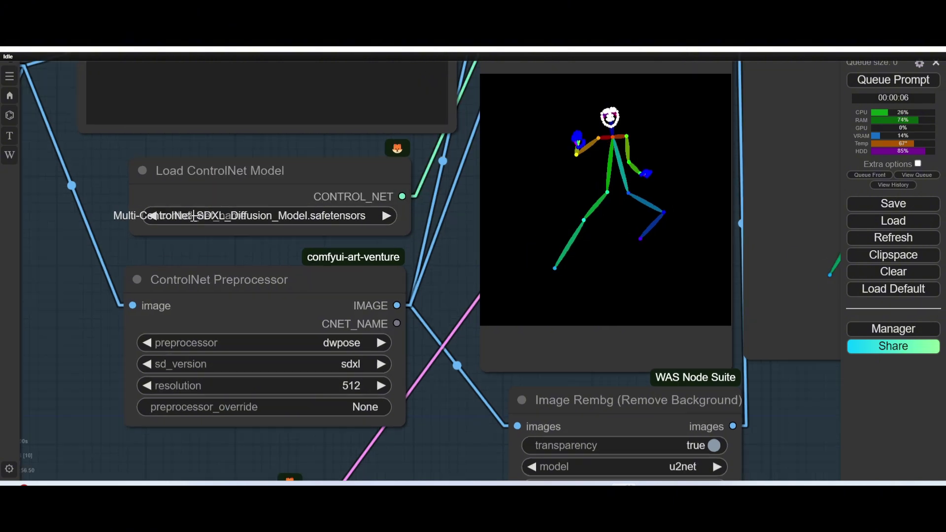
scroll(238, 216, down, 5)
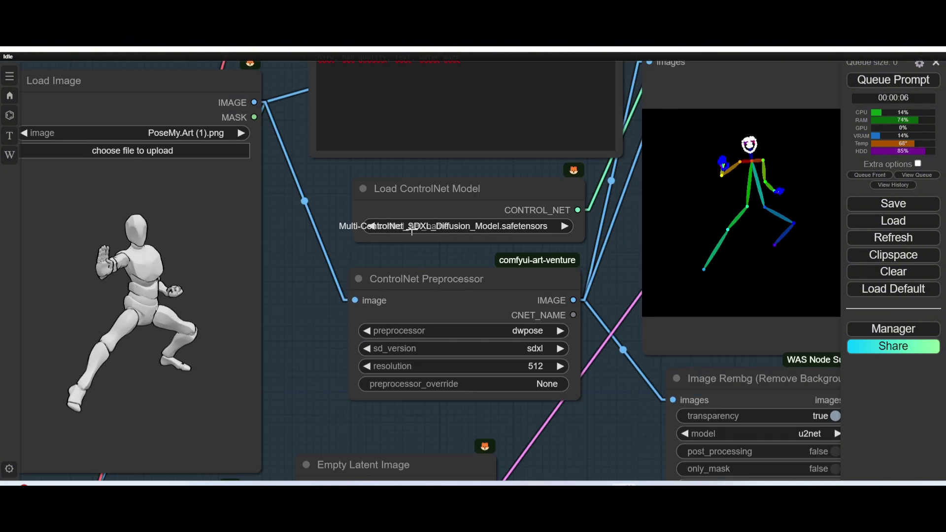
Step: Widen the Load ControlNet Model node and shift it over the ControlNet Preprocessor so its model file name is readable
scroll(410, 229, up, 3)
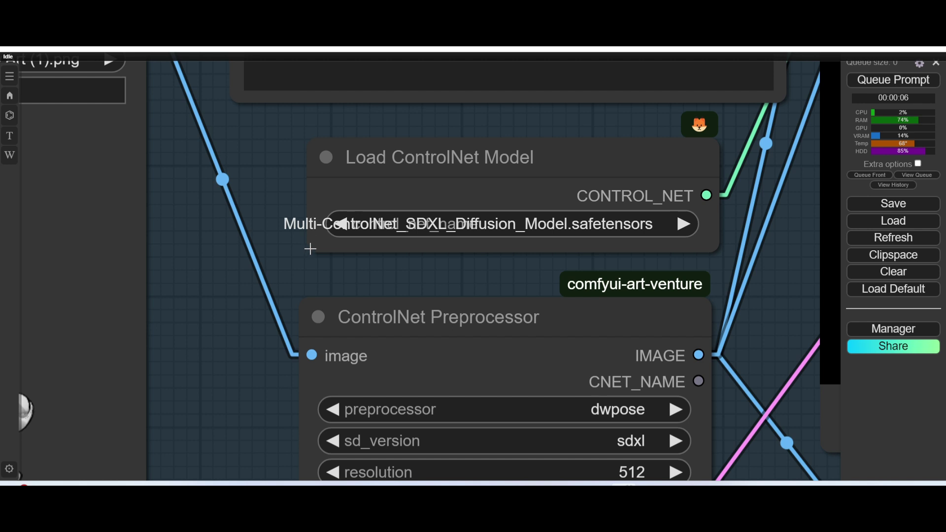
drag(716, 247, 849, 256)
drag(654, 168, 503, 177)
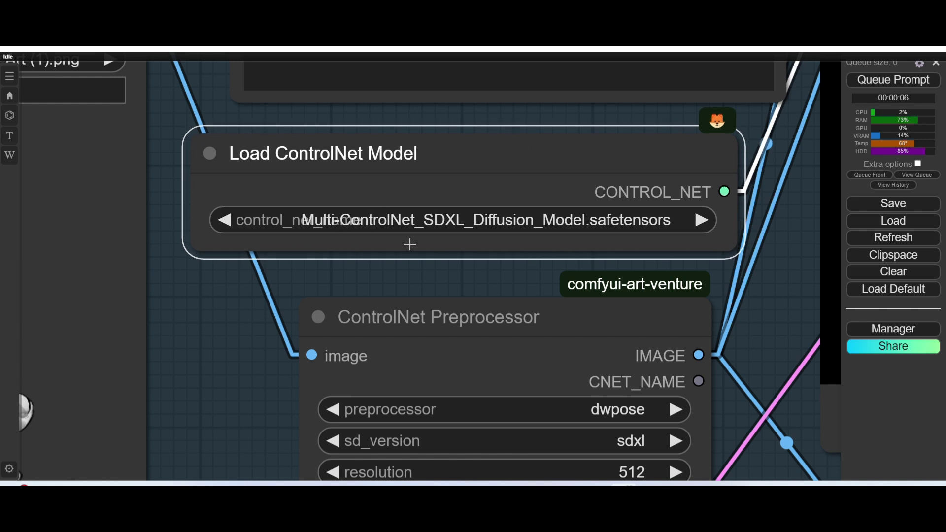
Step: Examine the dwpose skeleton previews against the mannequin reference, along with the ControlNet Preprocessor and Image Rembg settings
scroll(409, 244, down, 6)
drag(646, 273, 433, 240)
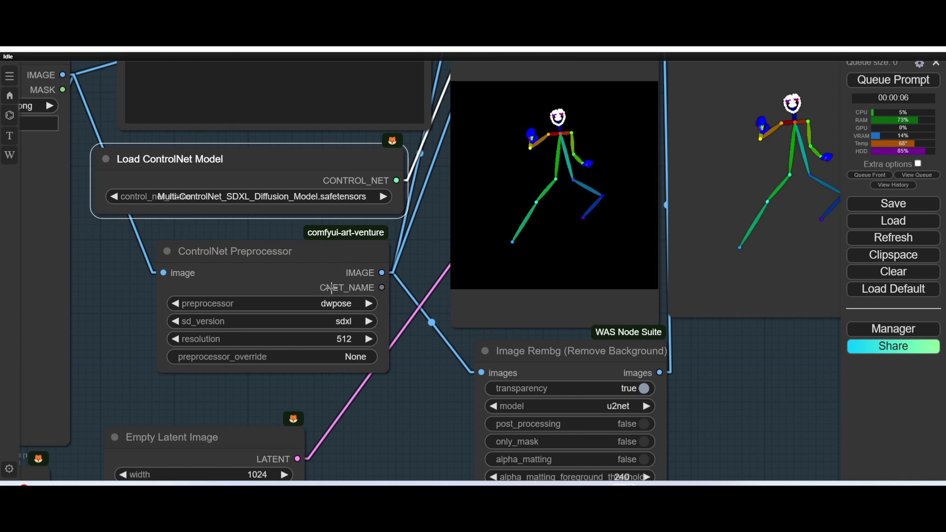
scroll(335, 296, down, 4)
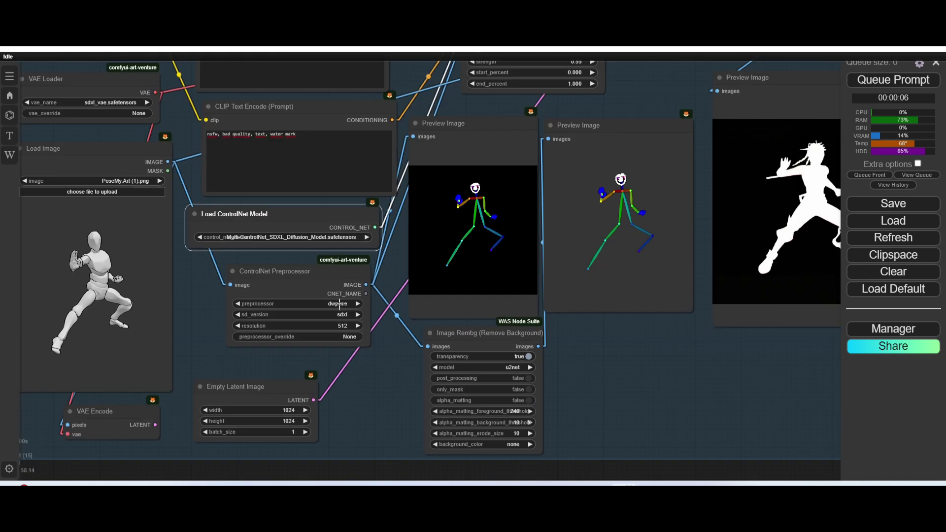
scroll(339, 303, up, 6)
scroll(339, 303, down, 4)
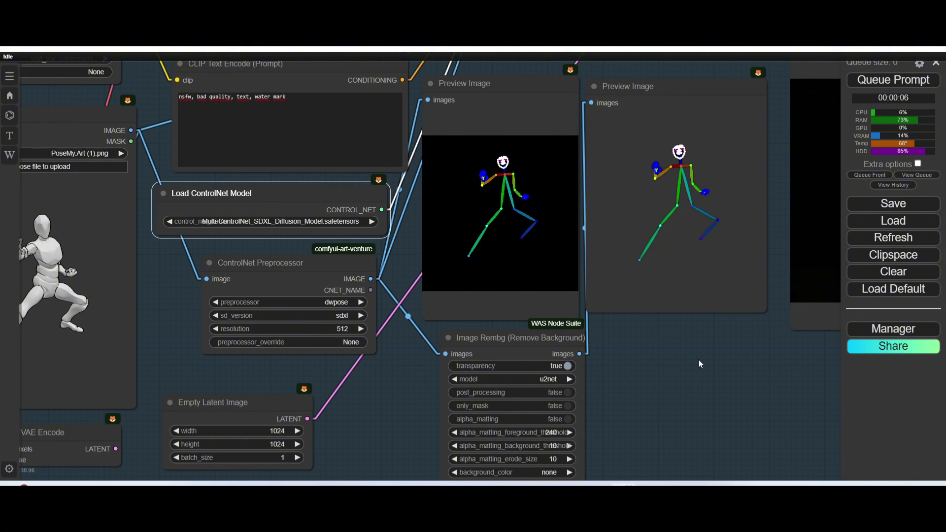
scroll(696, 359, down, 3)
drag(598, 337, 606, 375)
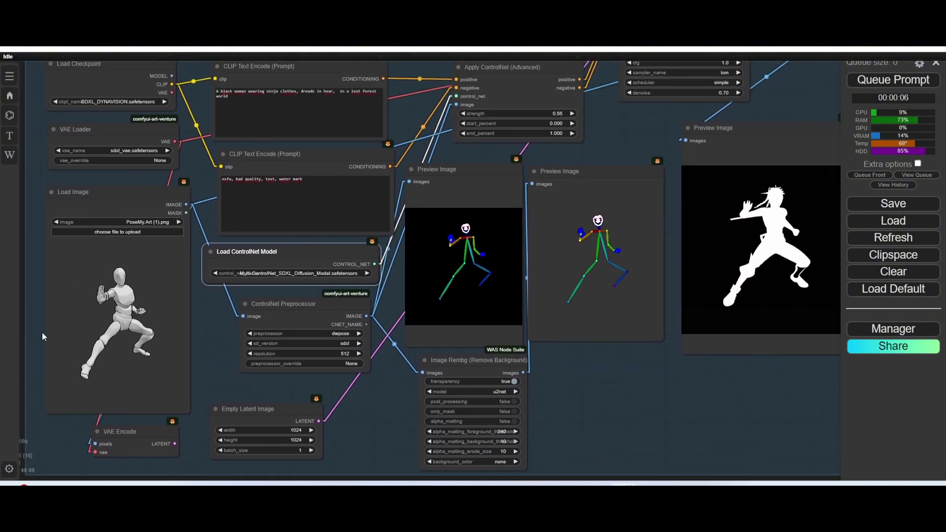
scroll(462, 268, up, 15)
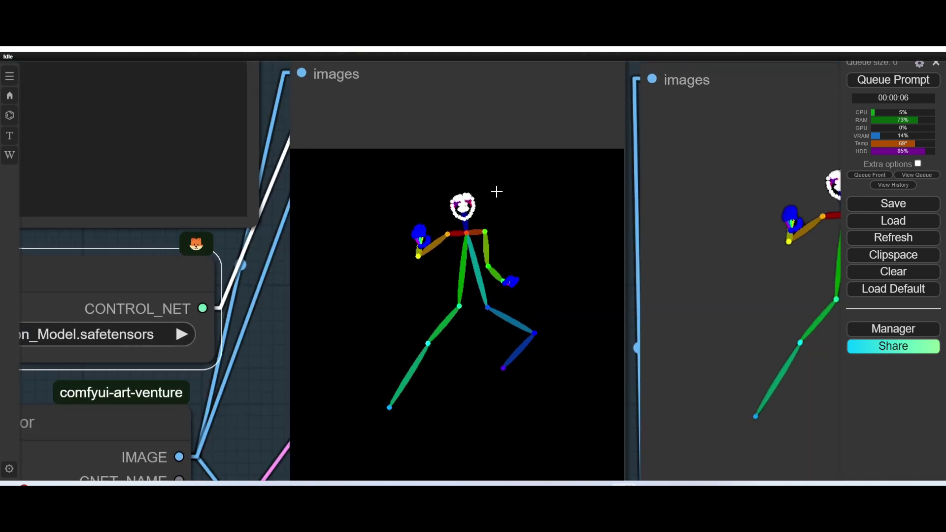
scroll(431, 290, down, 12)
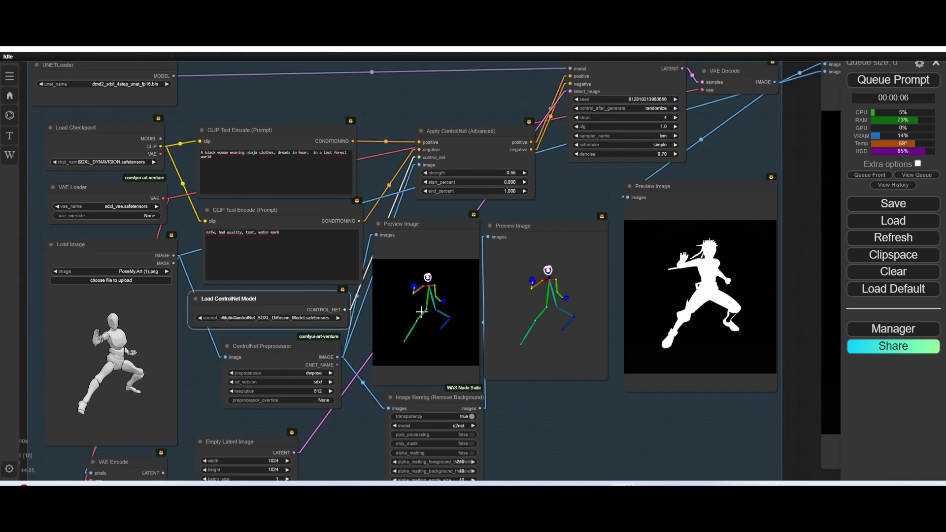
scroll(419, 311, down, 3)
drag(589, 392, 672, 422)
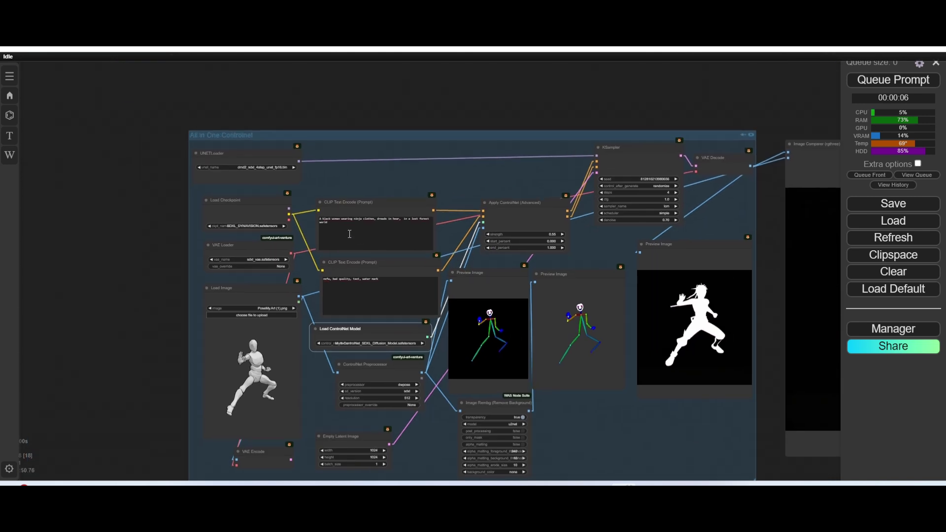
Step: Read the positive prompt in the CLIP Text Encode node and view the Apply ControlNet (Advanced) and KSampler settings
scroll(349, 216, up, 6)
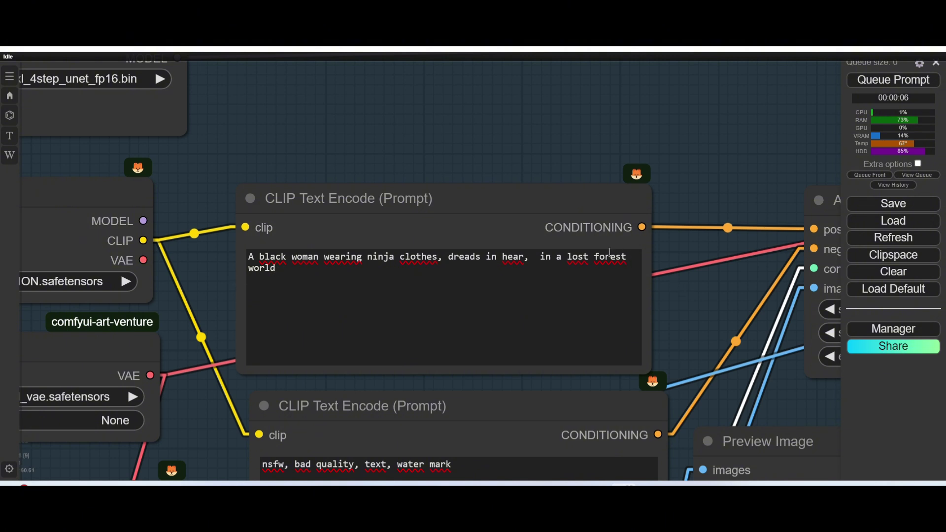
scroll(679, 285, down, 7)
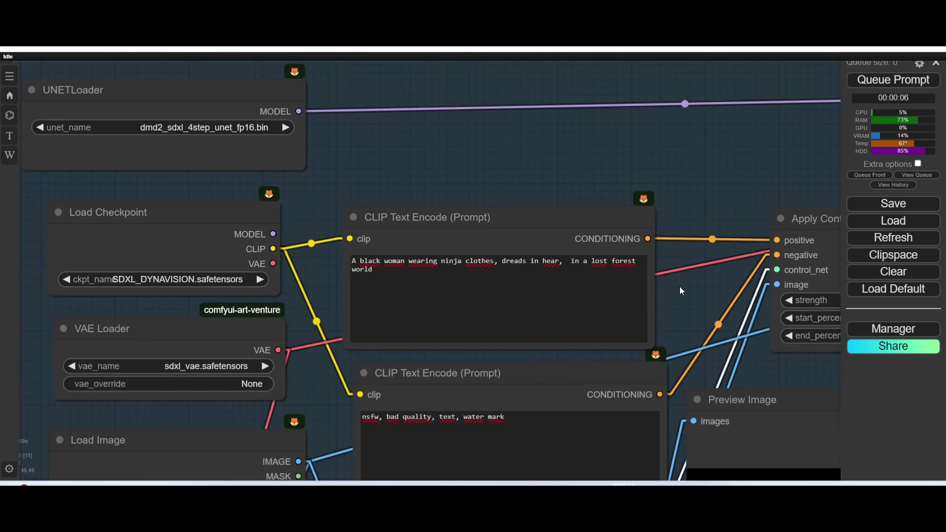
drag(707, 306, 389, 307)
scroll(389, 308, down, 3)
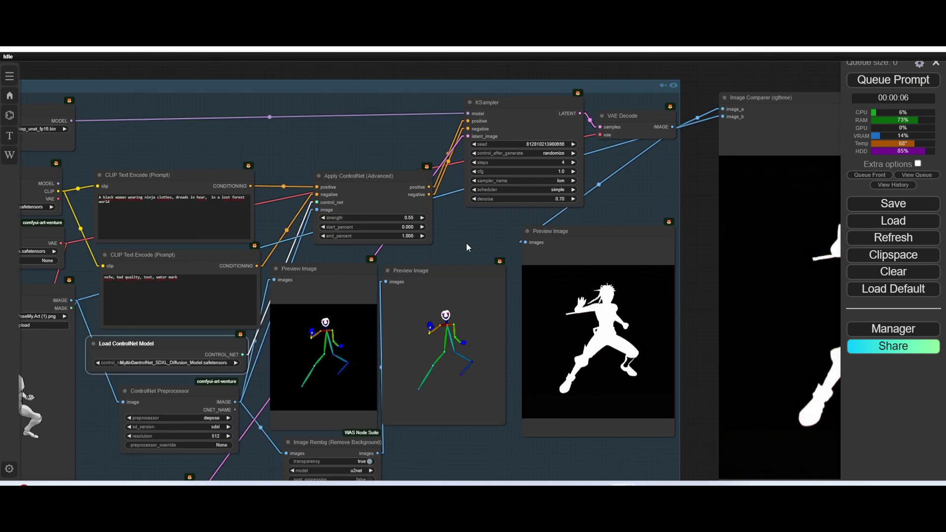
Step: Queue the all-in-one ControlNet workflow to generate a new image
drag(468, 247, 338, 257)
click(888, 86)
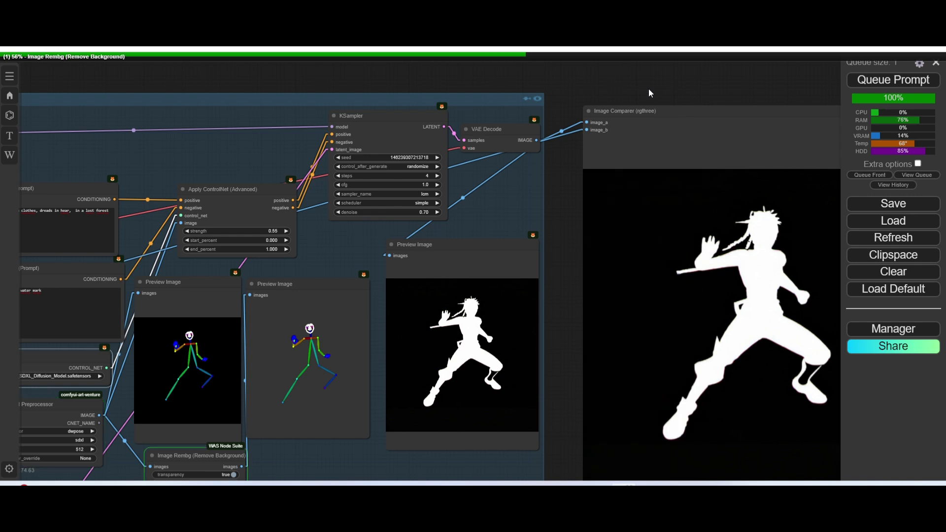
scroll(262, 286, down, 4)
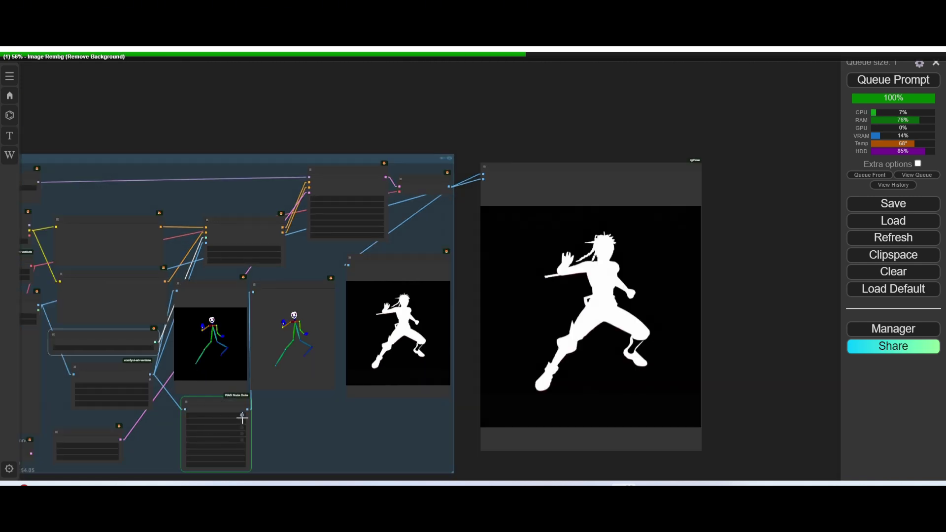
scroll(215, 430, up, 4)
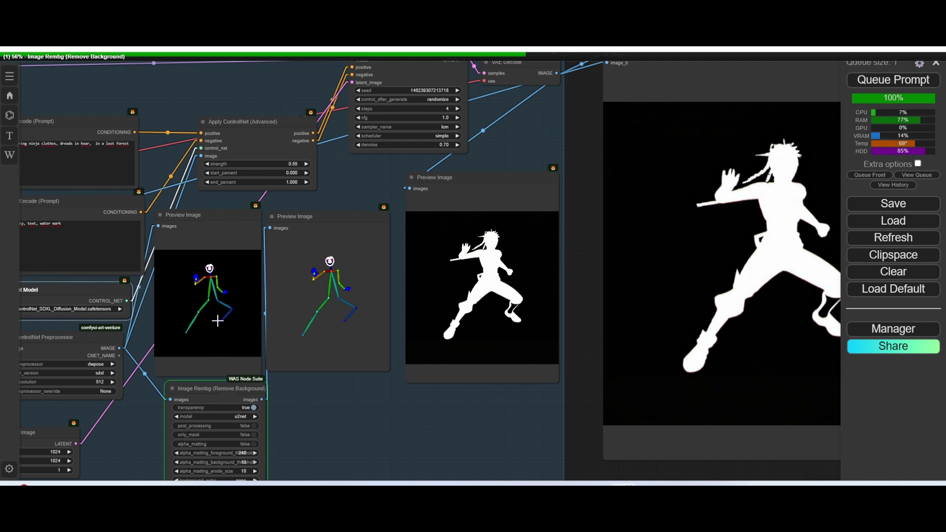
Step: Examine the dwpose skeleton previews along with the Load ControlNet Model, Apply ControlNet (Advanced) and KSampler settings while the generation runs
scroll(399, 108, down, 2)
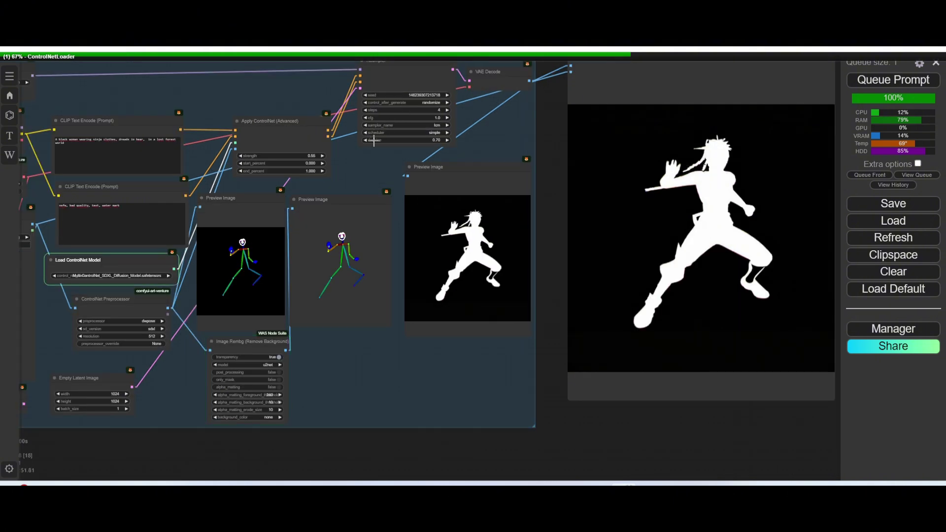
scroll(371, 172, down, 4)
scroll(376, 142, up, 4)
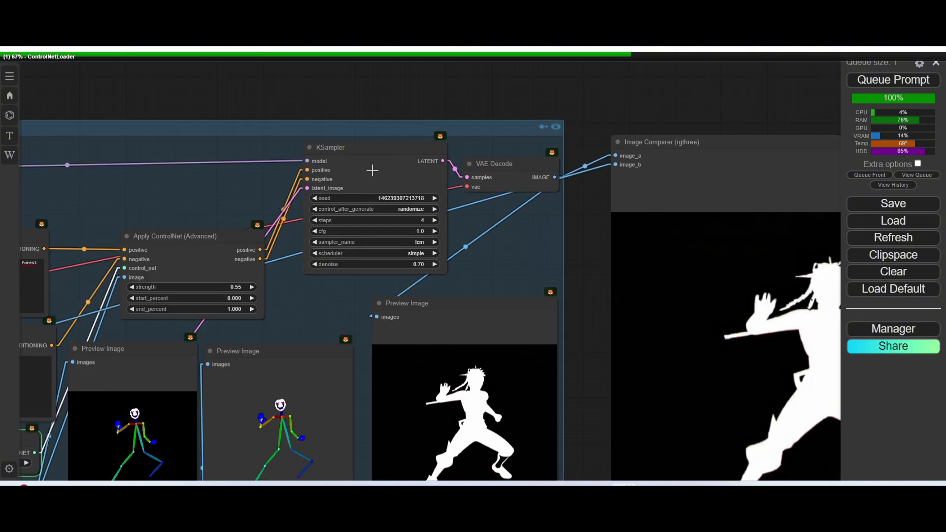
scroll(371, 170, down, 1)
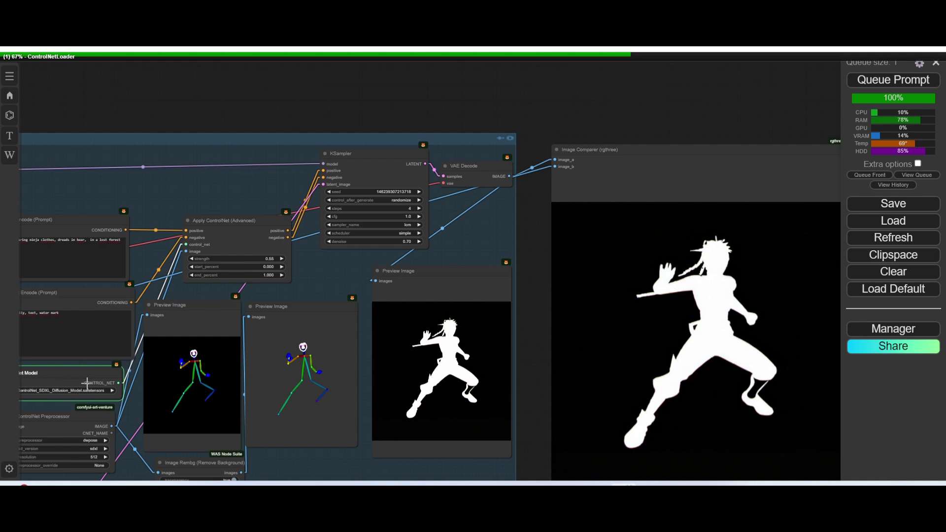
scroll(74, 384, down, 3)
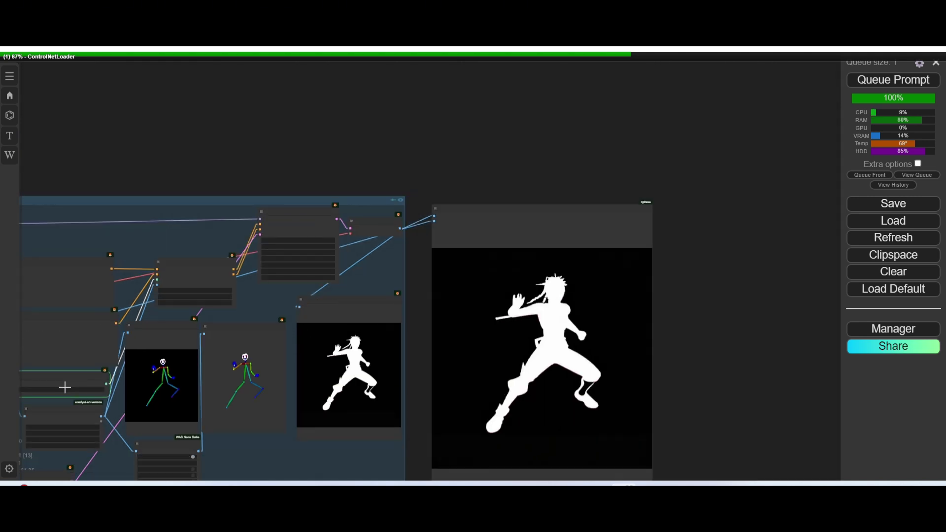
scroll(67, 385, up, 5)
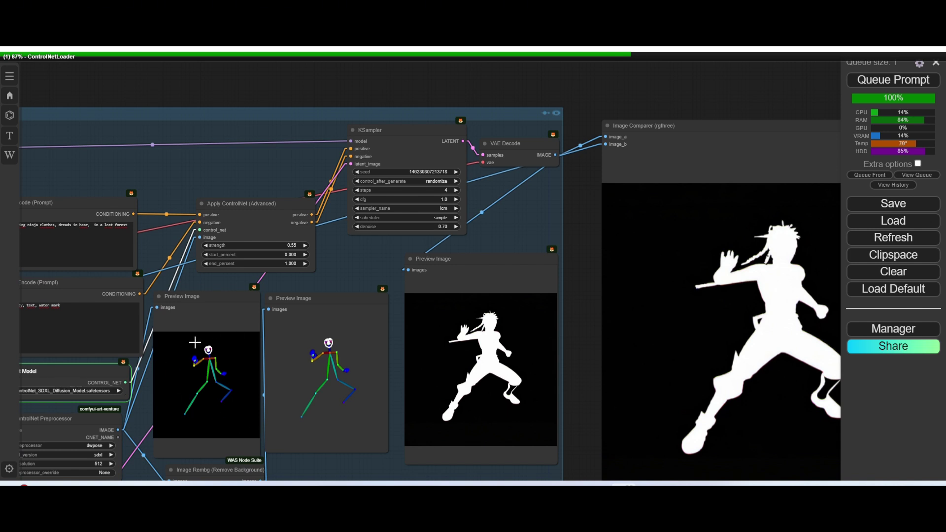
scroll(217, 364, down, 3)
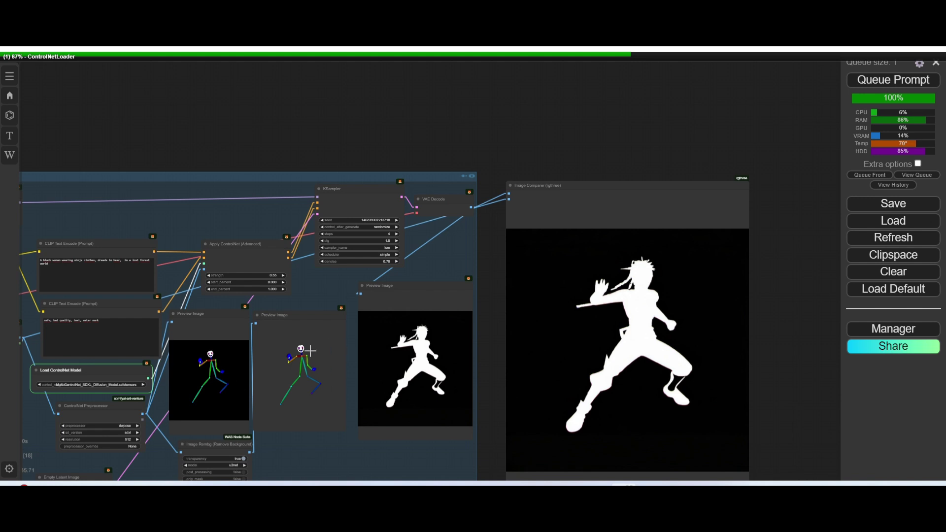
scroll(310, 350, up, 3)
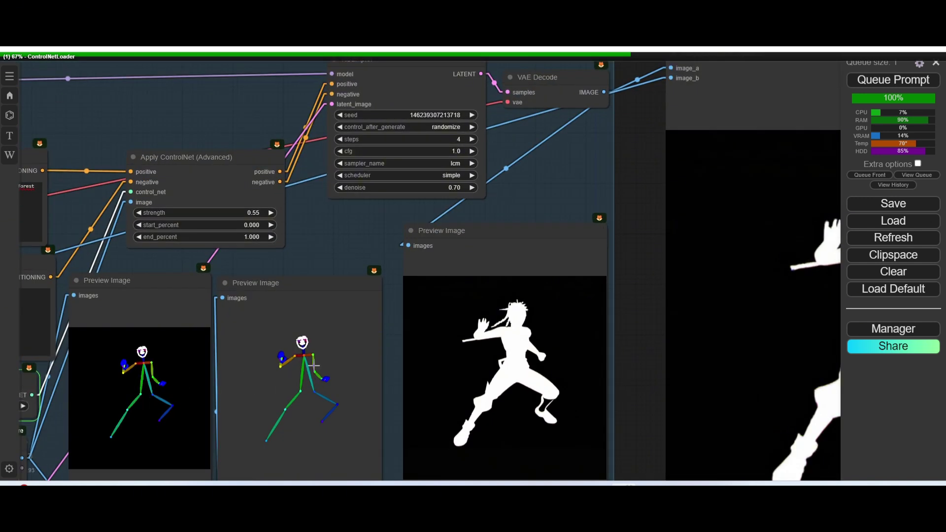
scroll(309, 355, down, 2)
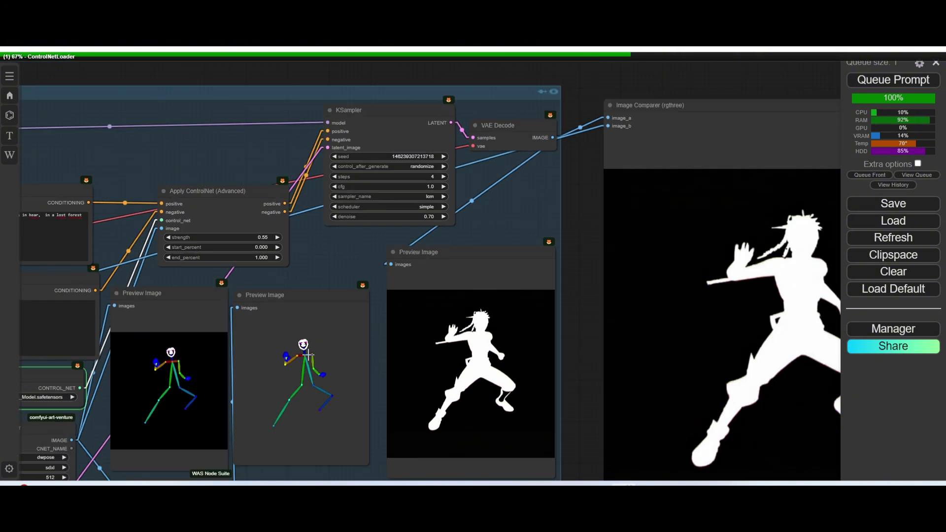
scroll(169, 364, up, 2)
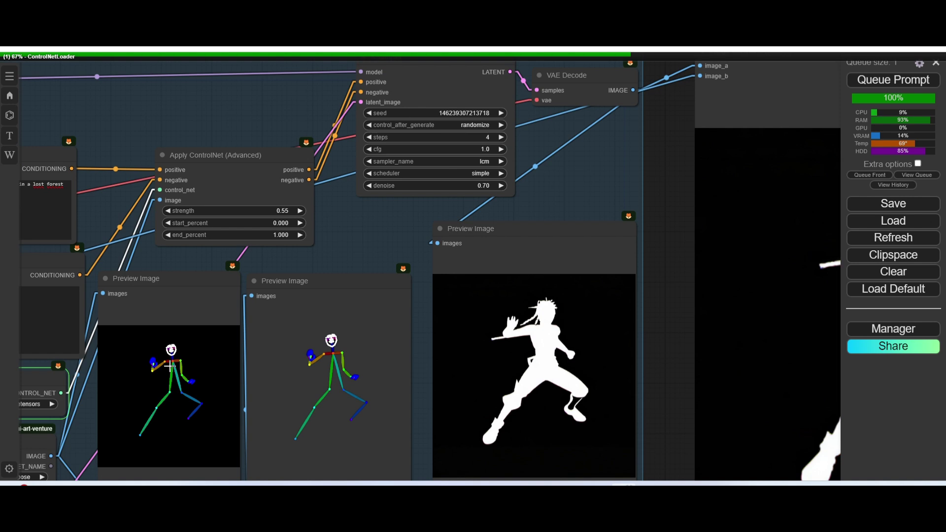
scroll(166, 385, down, 2)
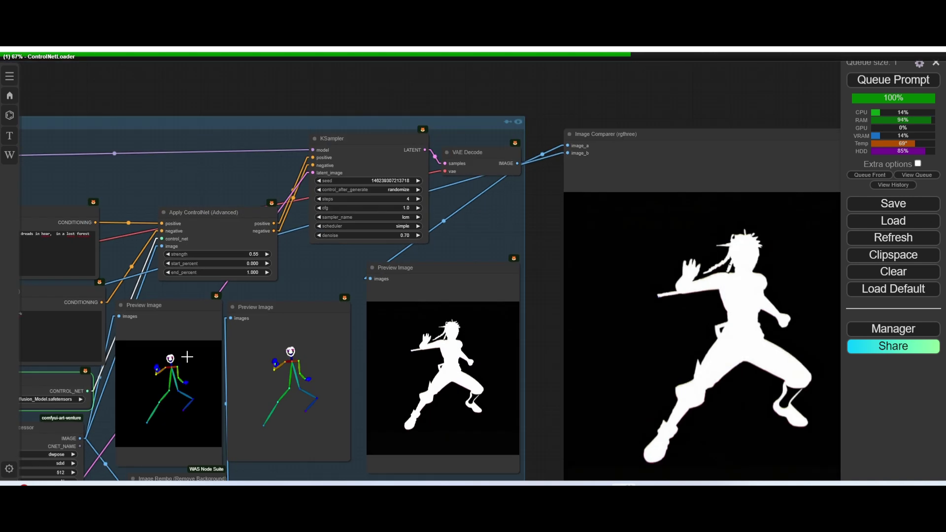
scroll(165, 326, up, 2)
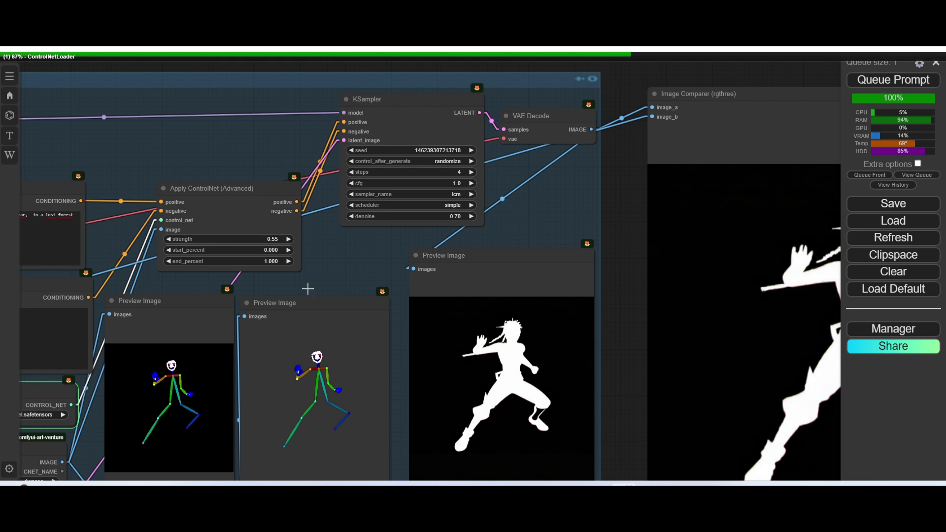
scroll(358, 235, down, 3)
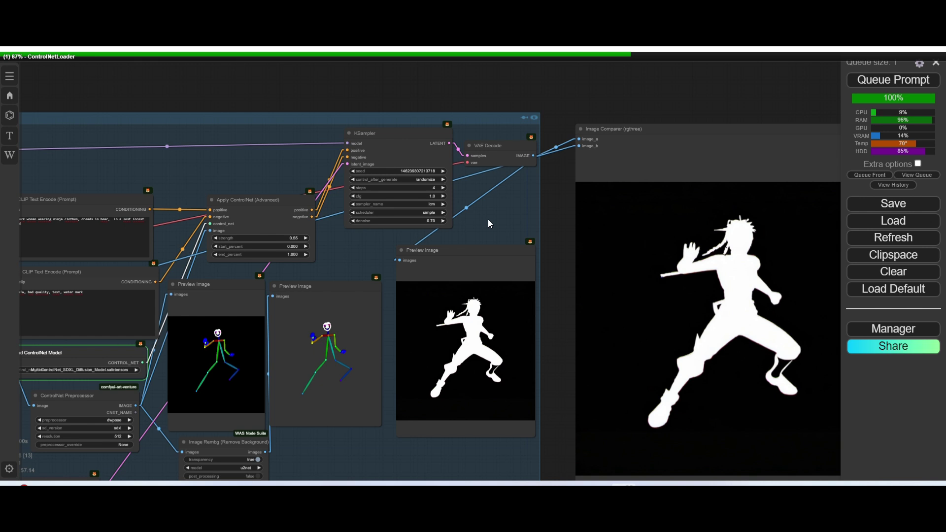
scroll(488, 224, down, 3)
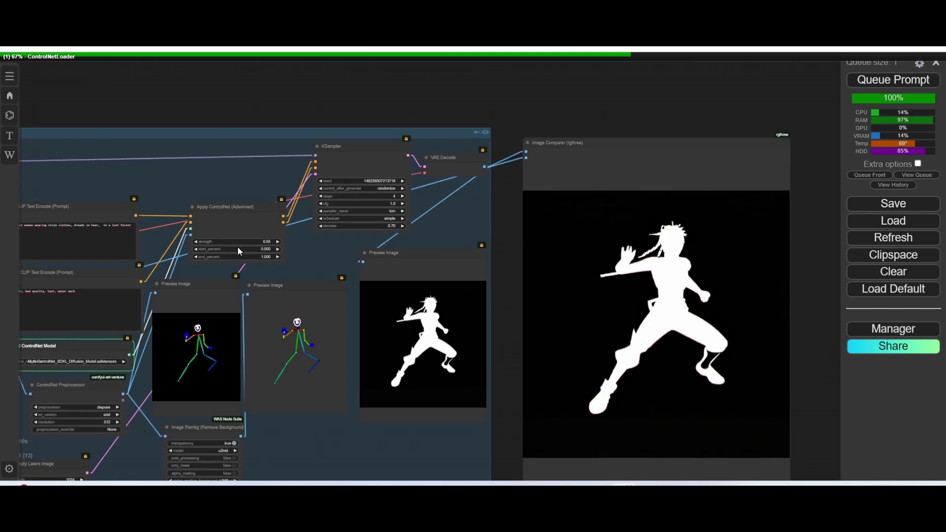
scroll(312, 436, down, 2)
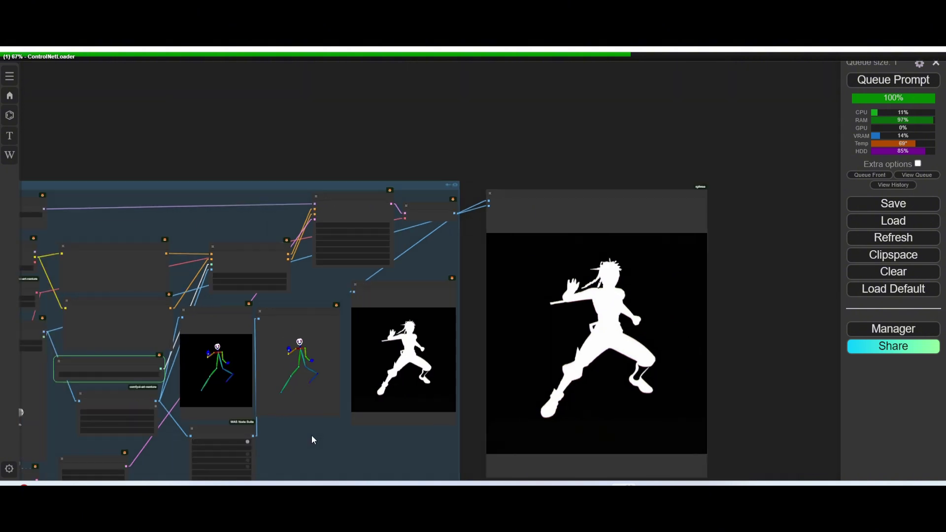
Step: Review the whole workflow layout and the model choices in UNETLoader, Load Checkpoint and VAE Loader, following the model link to the KSampler
drag(323, 448, 325, 403)
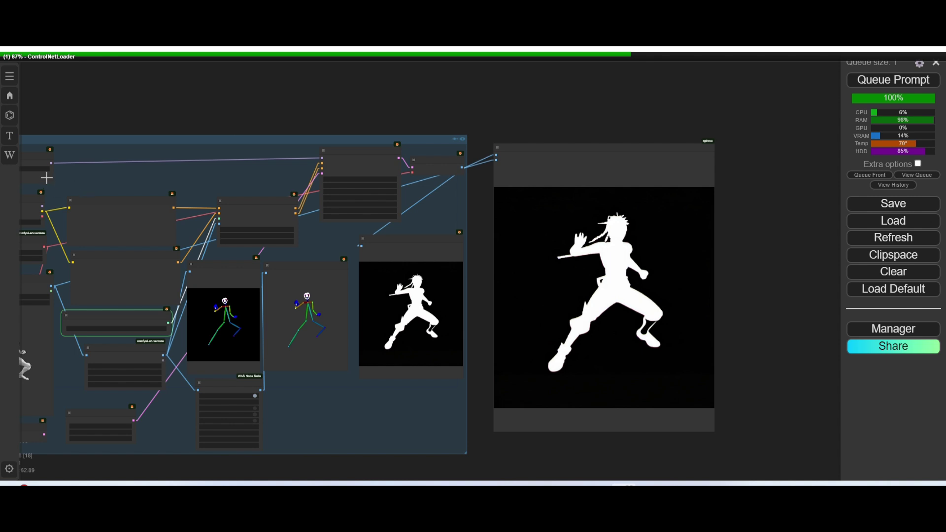
scroll(46, 177, down, 2)
drag(158, 173, 254, 186)
scroll(404, 225, down, 2)
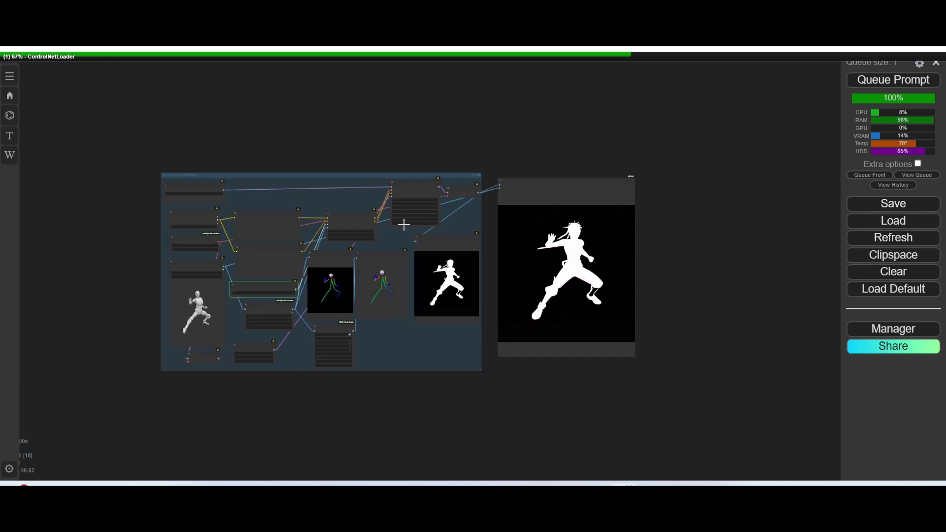
scroll(404, 225, up, 8)
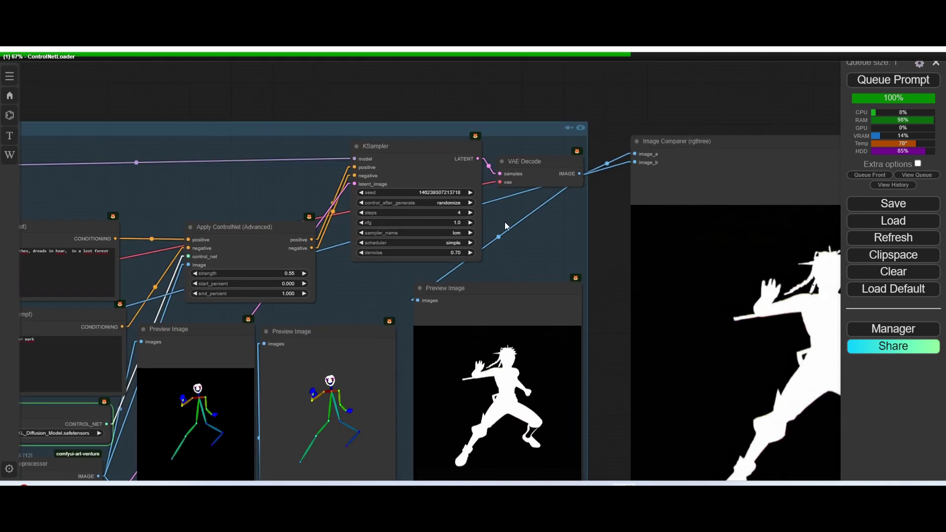
drag(542, 244, 380, 210)
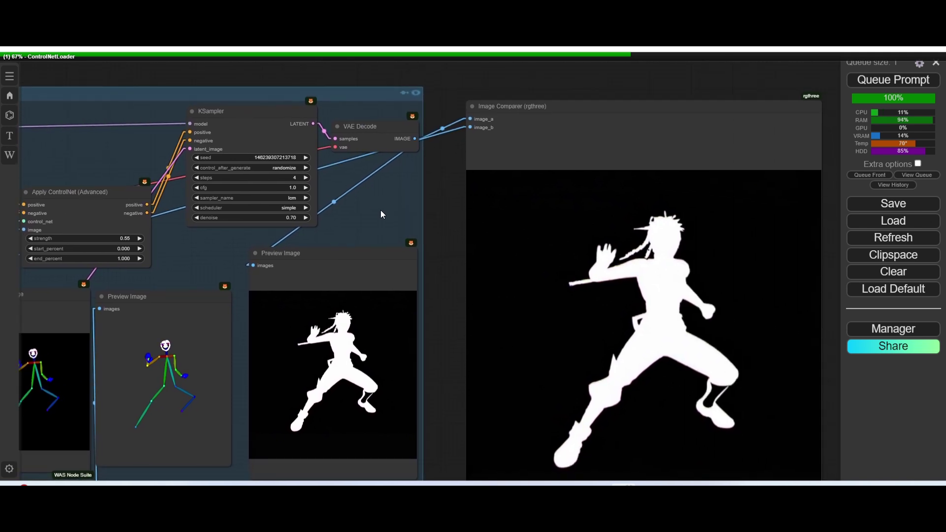
scroll(380, 210, down, 1)
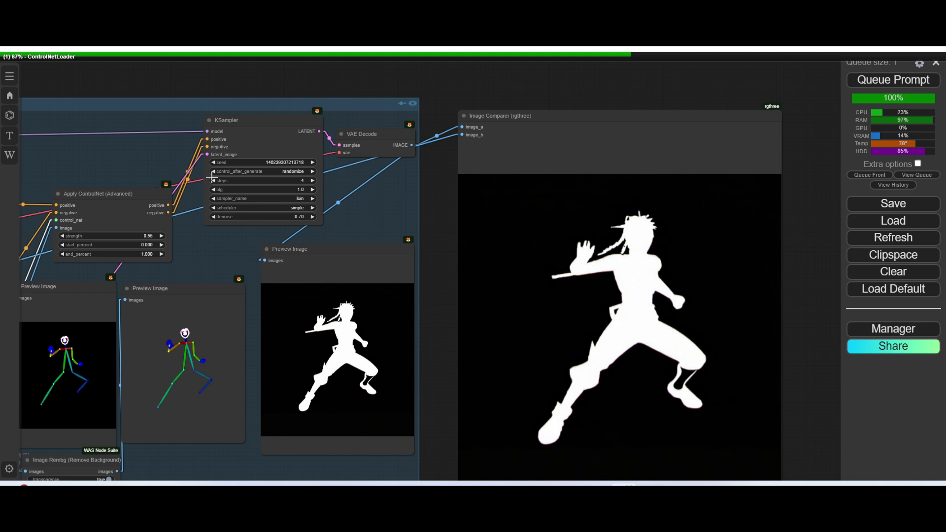
drag(113, 150, 434, 187)
scroll(428, 169, up, 5)
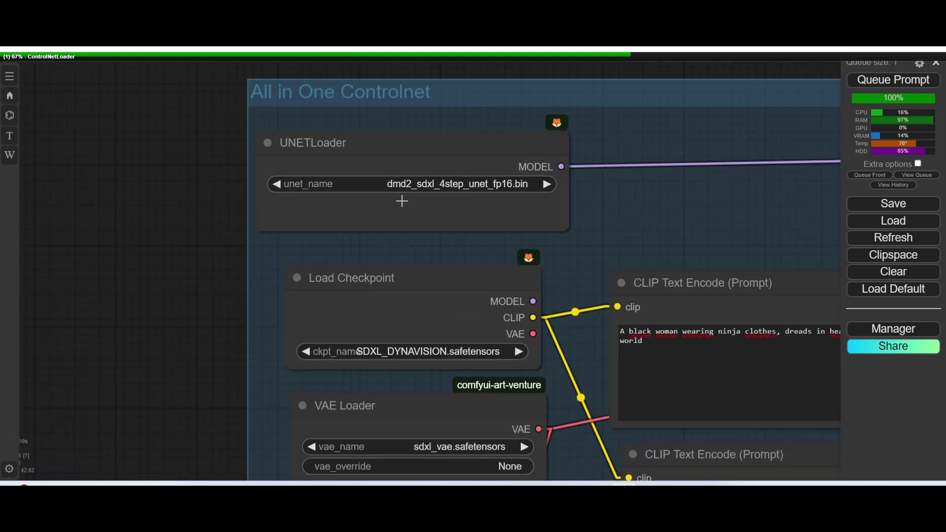
scroll(558, 220, down, 4)
scroll(585, 220, down, 2)
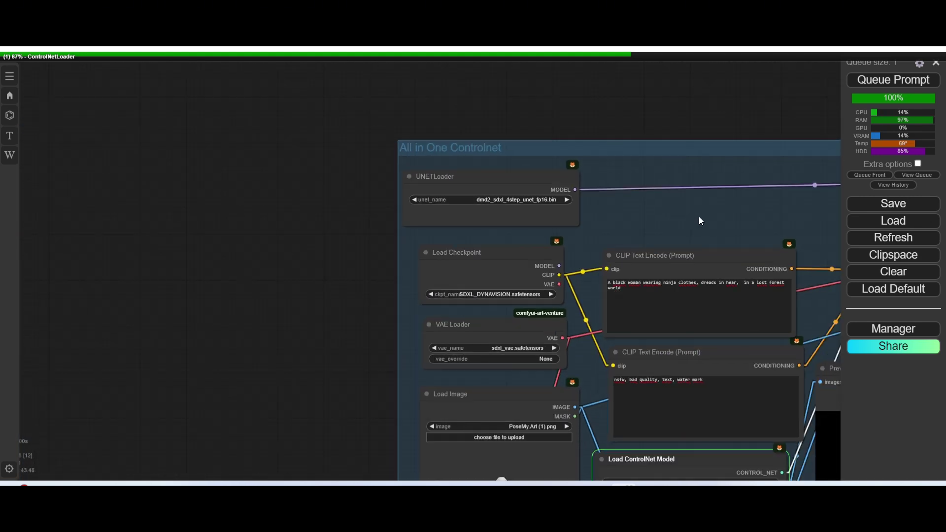
scroll(555, 177, down, 2)
drag(555, 177, 183, 193)
scroll(142, 174, up, 2)
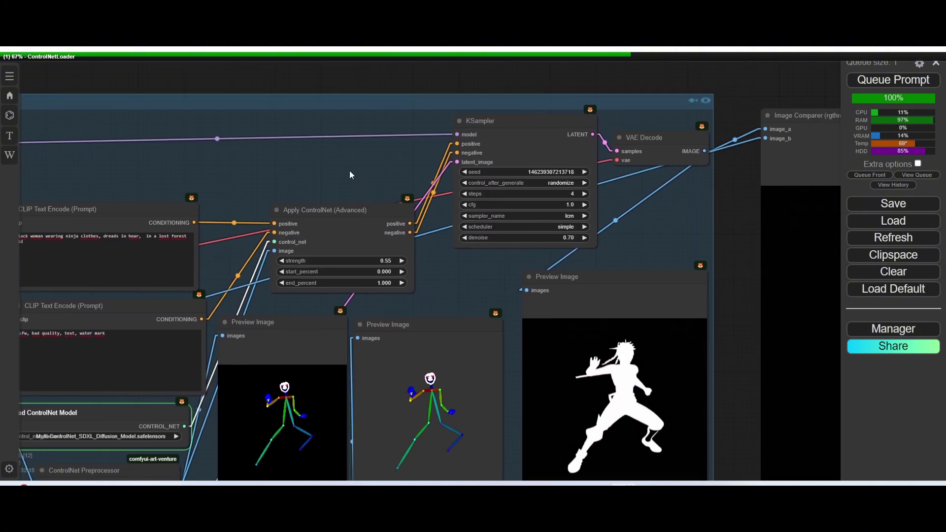
scroll(350, 173, down, 6)
scroll(522, 199, up, 6)
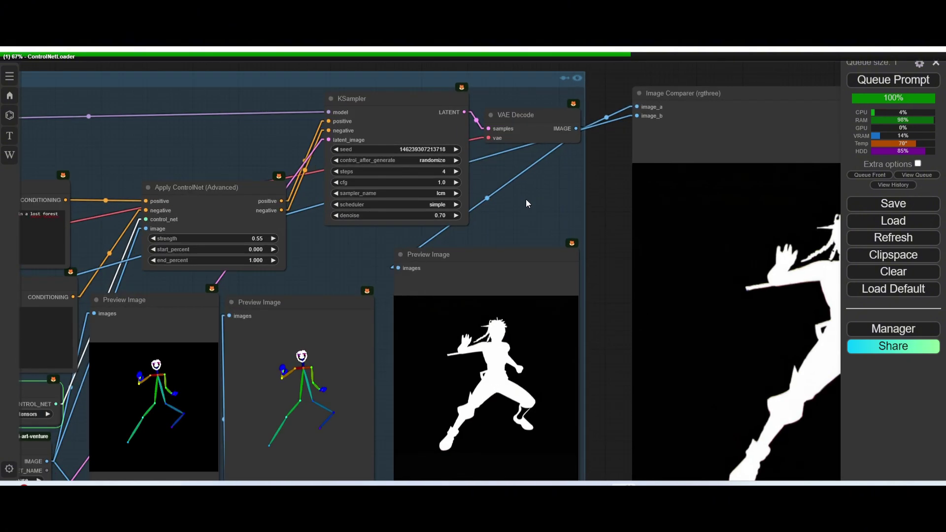
scroll(521, 193, down, 3)
scroll(538, 182, up, 3)
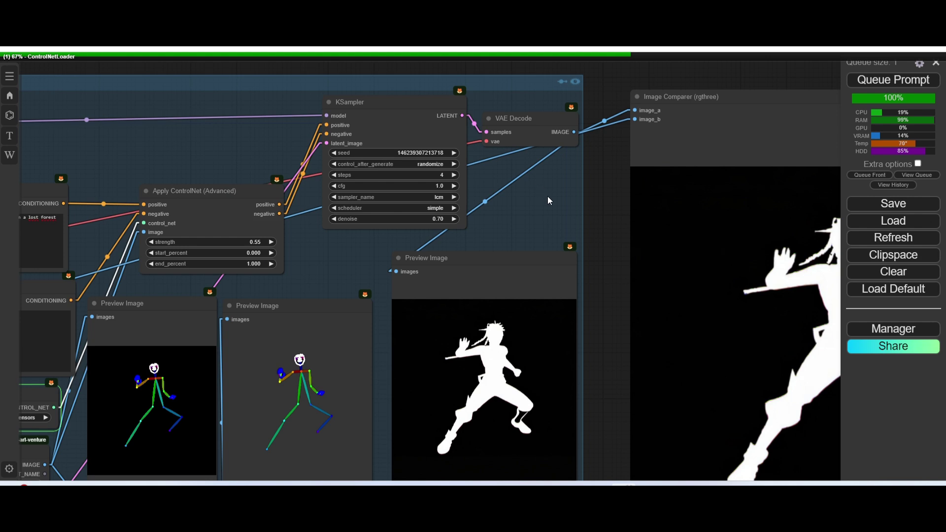
drag(548, 196, 440, 186)
scroll(433, 164, down, 2)
scroll(433, 163, down, 2)
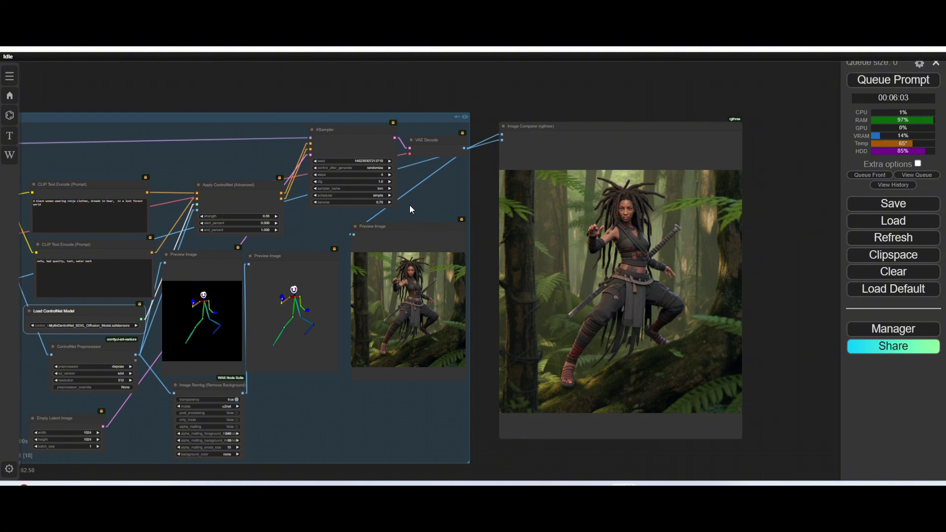
Step: Inspect the generated ninja image up close and compare its pose with the skeleton preview and the mannequin reference in Image Comparer
scroll(410, 206, up, 10)
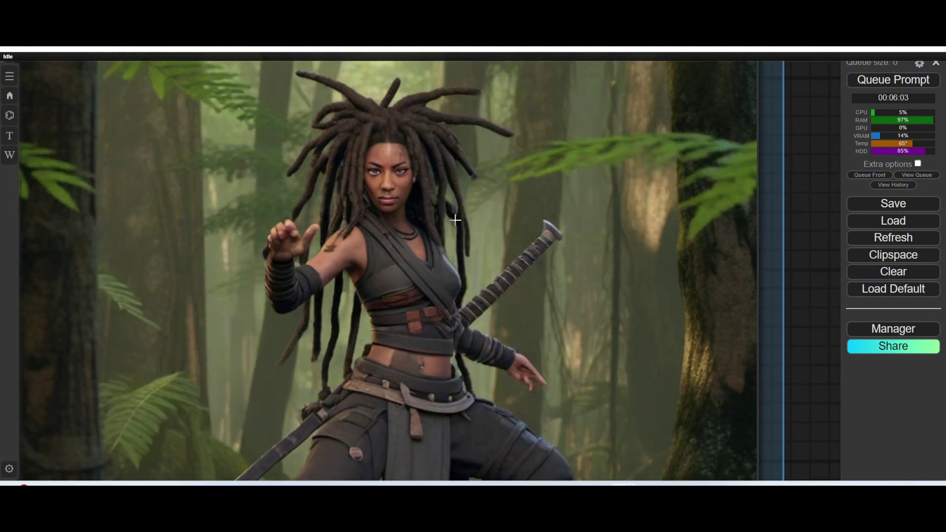
scroll(455, 219, down, 8)
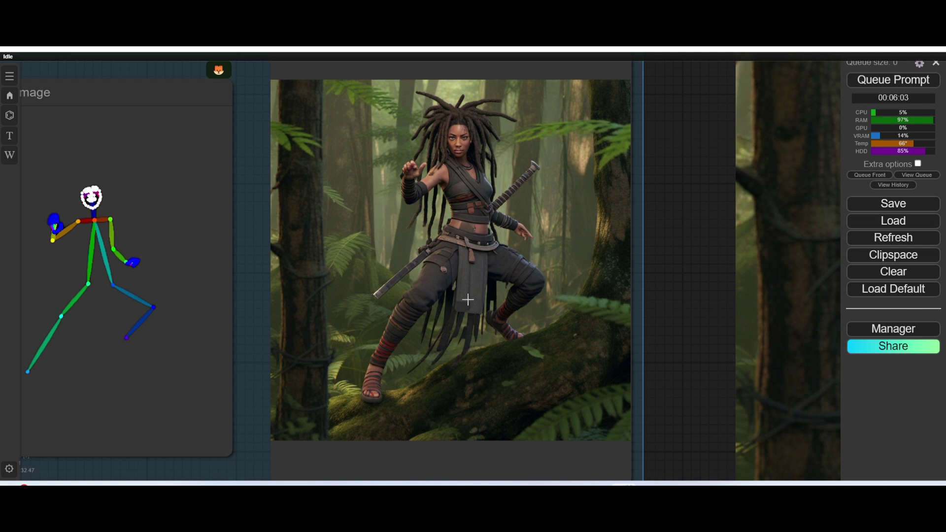
scroll(403, 267, down, 4)
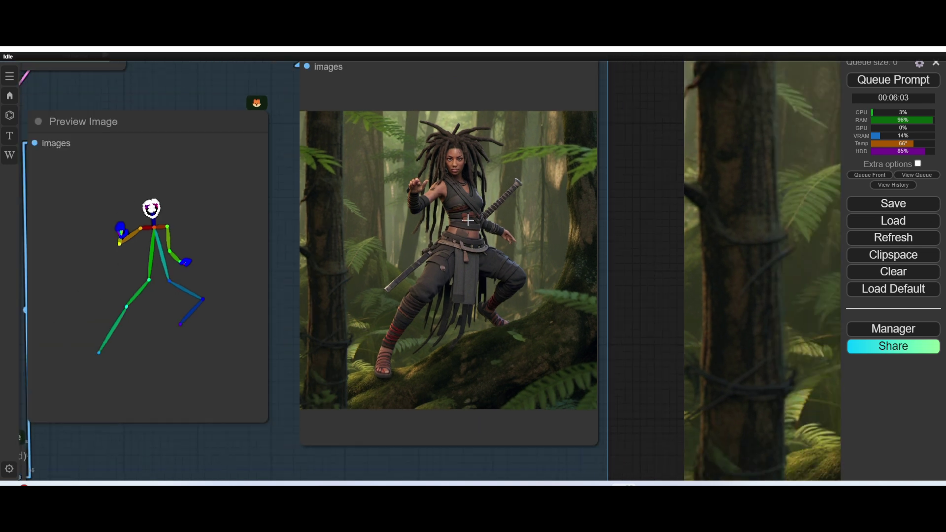
scroll(438, 275, up, 2)
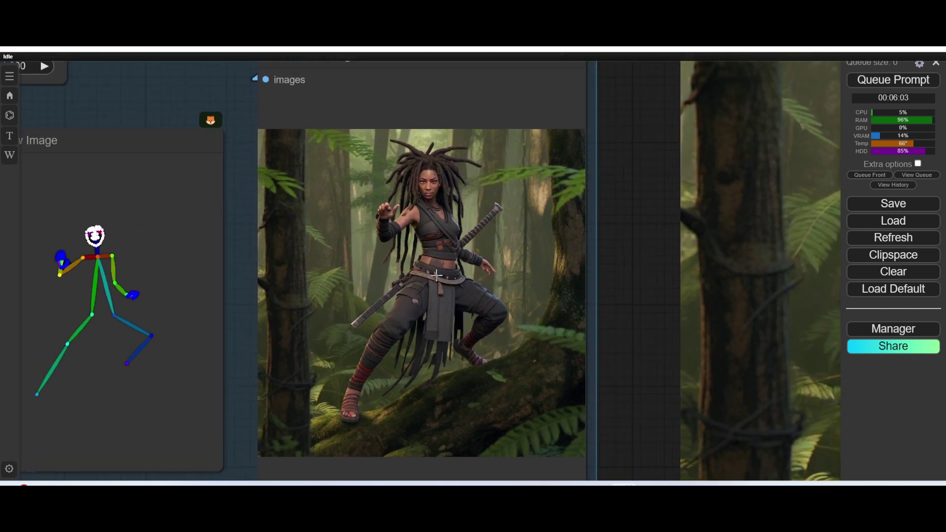
scroll(458, 251, down, 4)
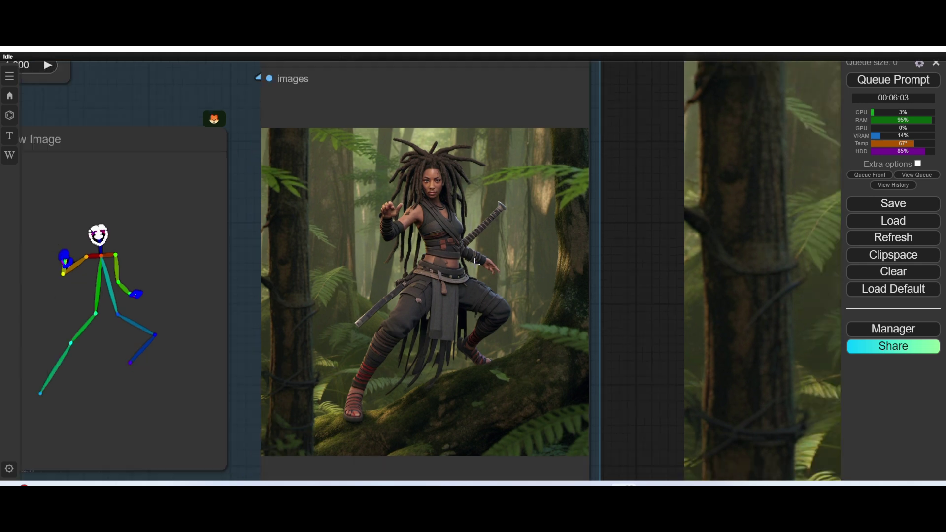
scroll(149, 284, down, 5)
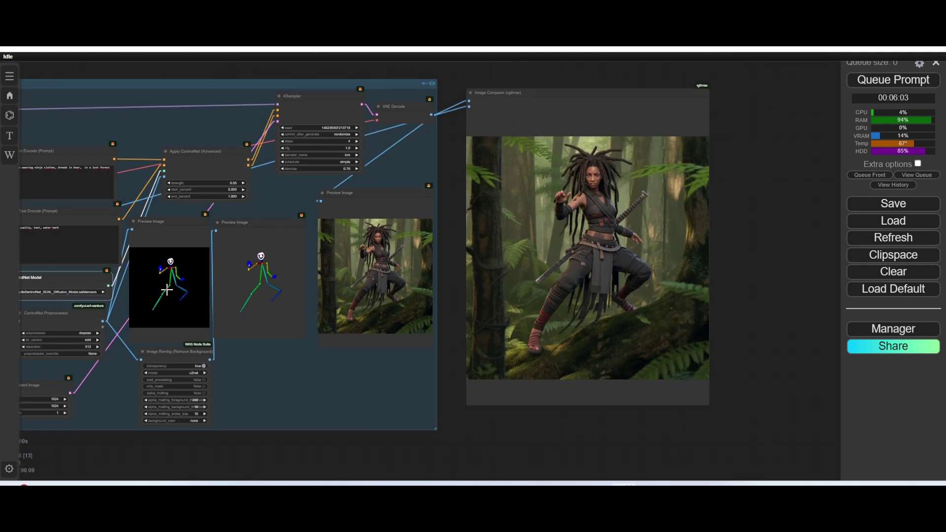
drag(167, 290, 118, 303)
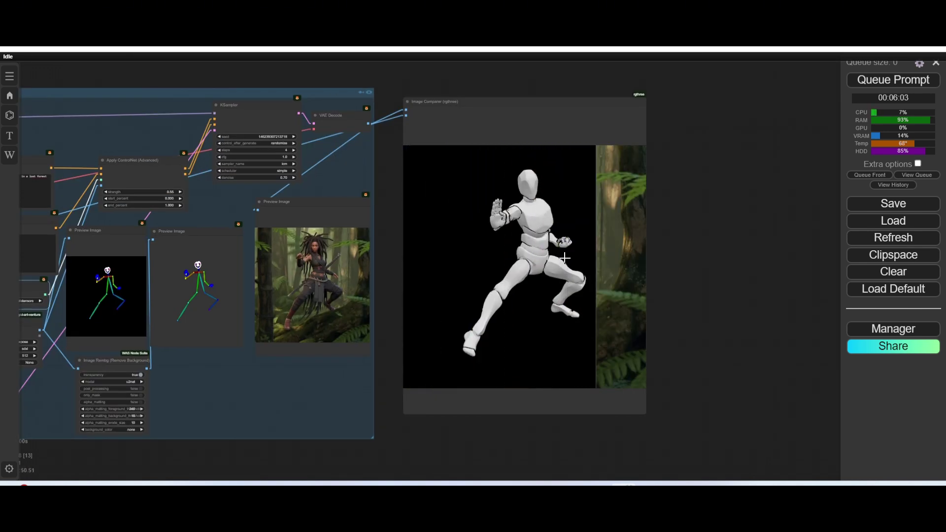
Step: Bypass every node in the workflow, from the model loaders through to Image Comparer
scroll(405, 260, up, 4)
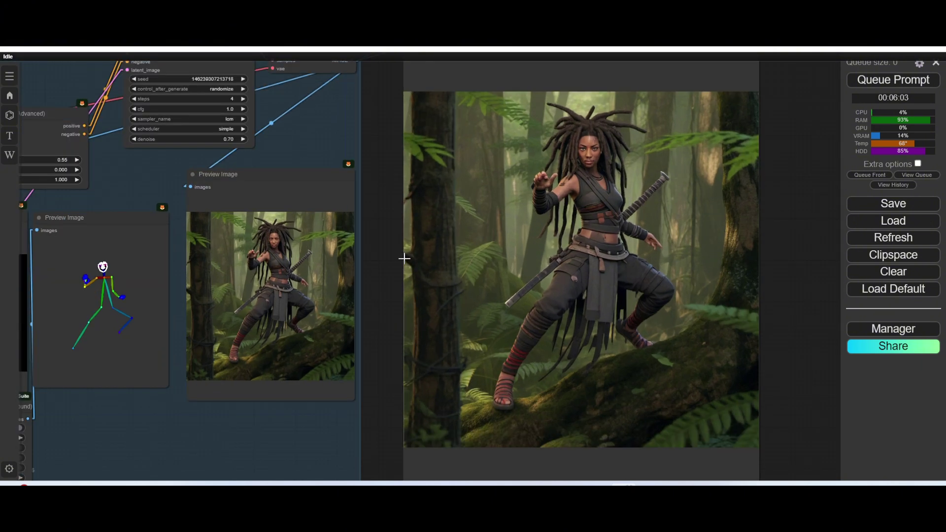
scroll(392, 266, down, 6)
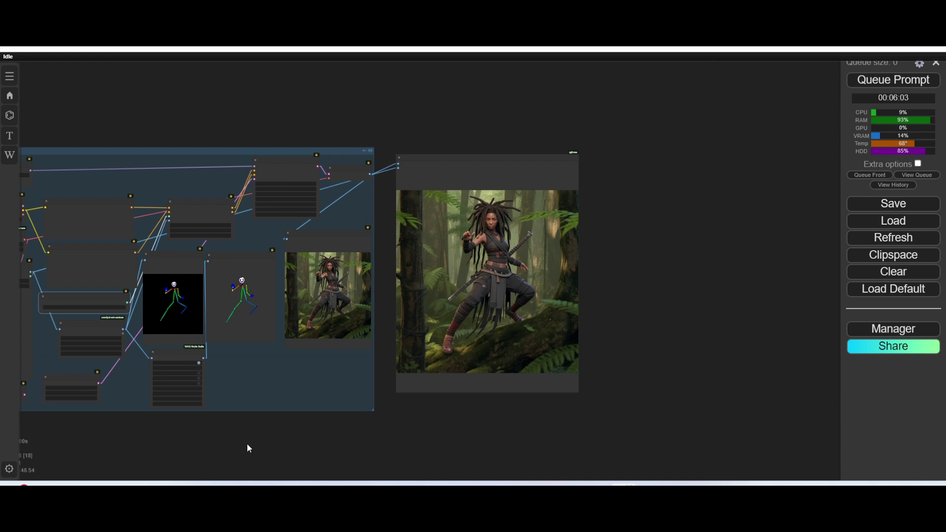
drag(247, 449, 427, 375)
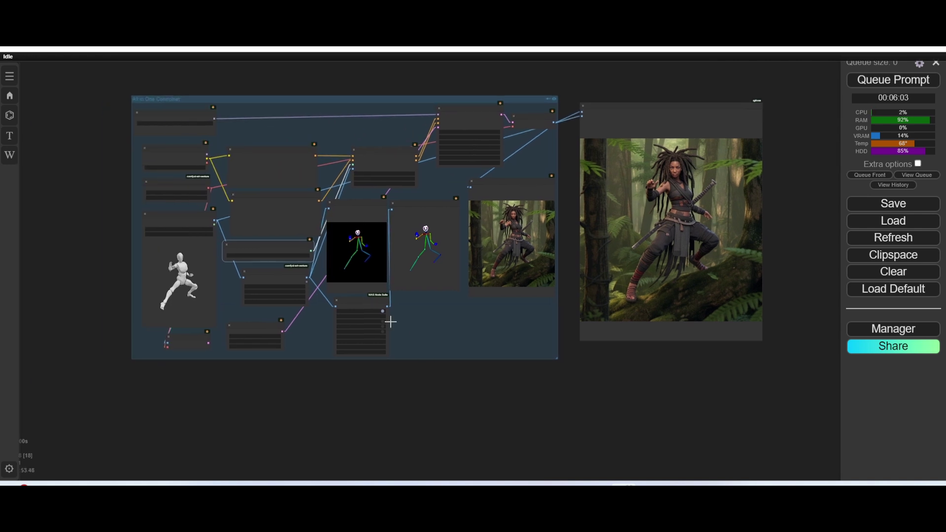
scroll(347, 285, up, 4)
scroll(343, 296, down, 5)
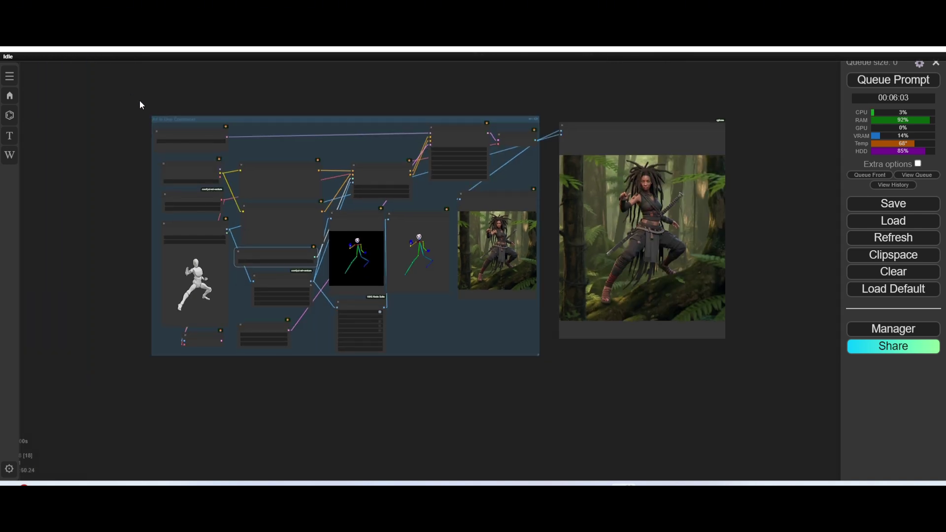
drag(140, 103, 767, 393)
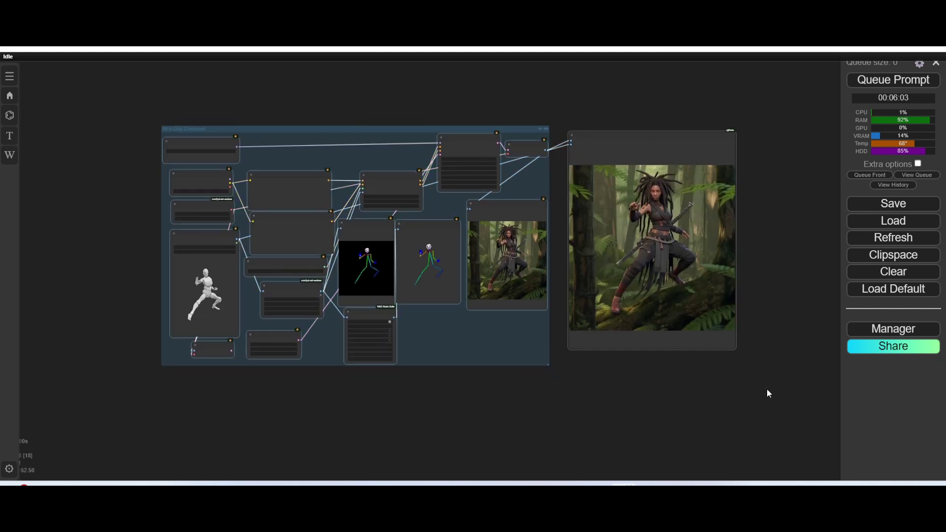
key(ctrl+b)
Step: Re-enable only the Load Image, ControlNet Preprocessor and dwpose skeleton Preview Image nodes
scroll(195, 315, up, 6)
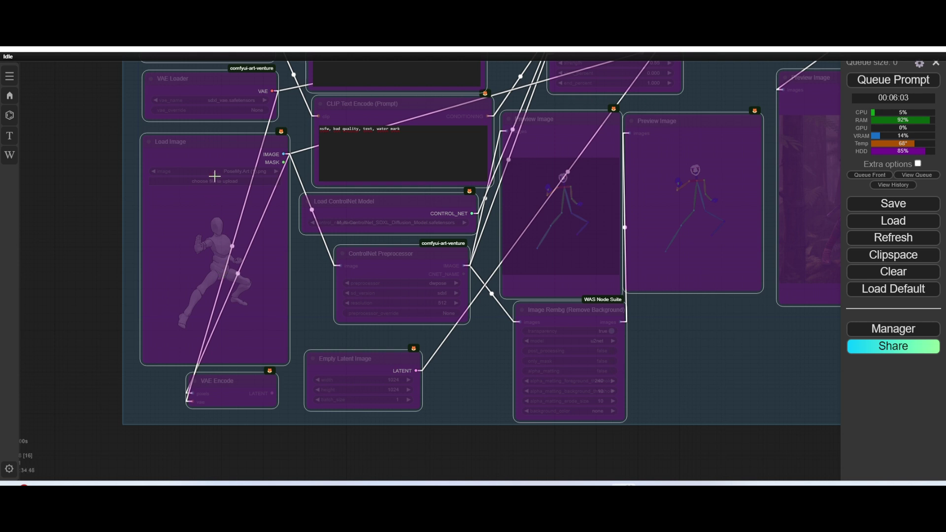
click(212, 158)
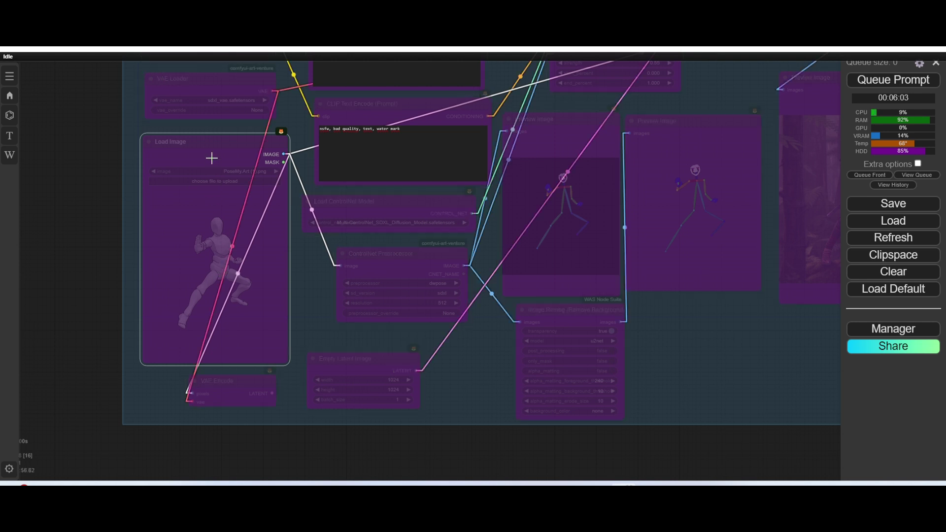
shift+click(384, 262)
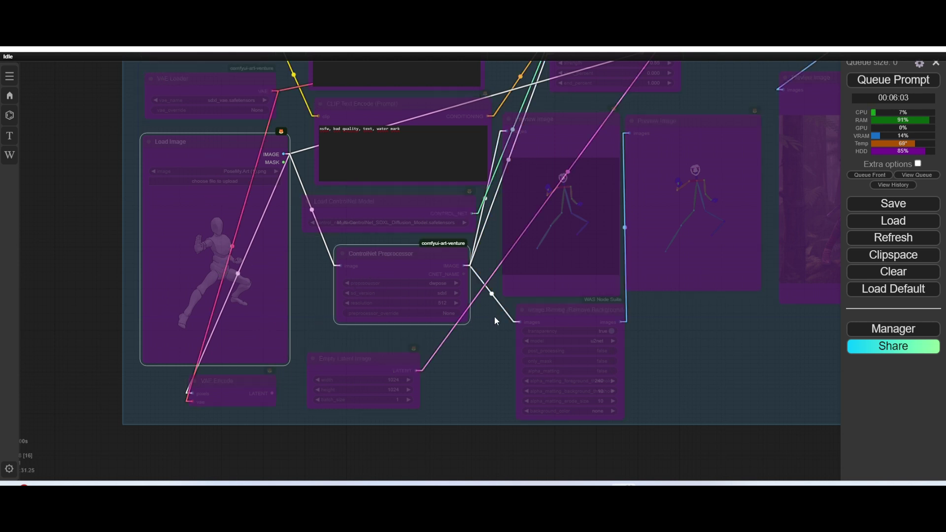
shift+click(550, 137)
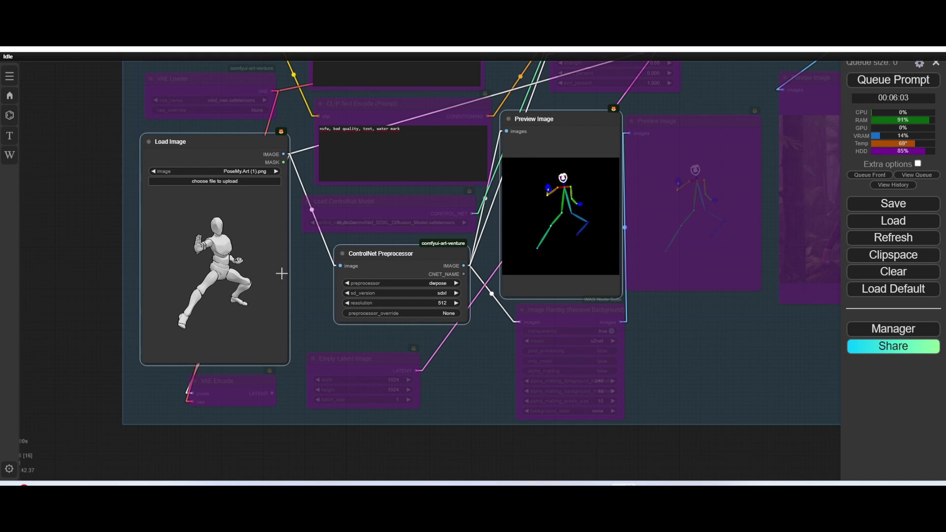
Step: Set the ControlNet Preprocessor's preprocessor to lineart and queue the workflow
scroll(422, 262, up, 6)
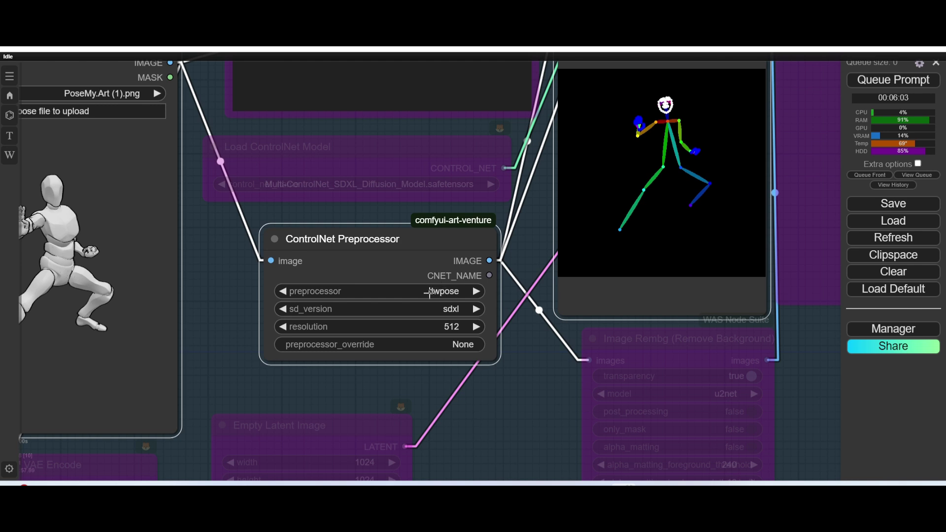
click(430, 292)
click(434, 191)
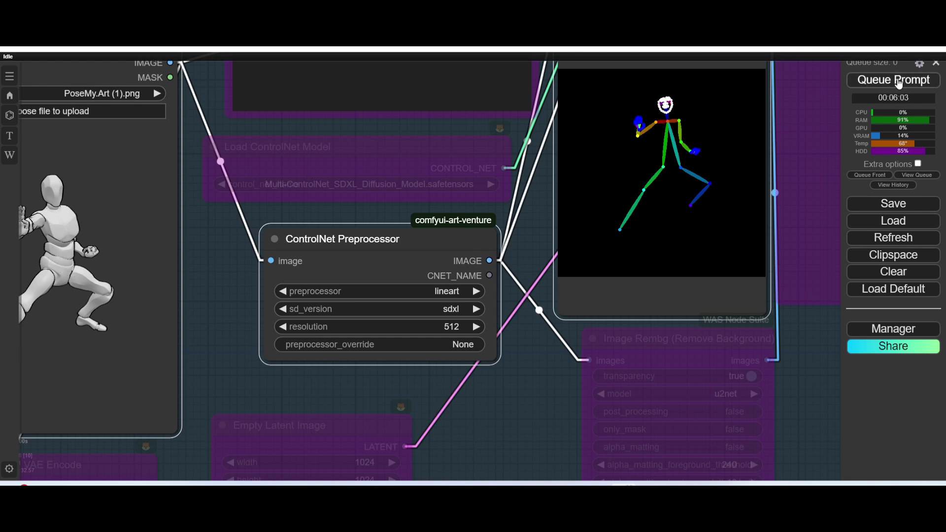
Step: Examine the lineart outline of the mannequin in Preview Image against the ControlNet Preprocessor settings
drag(551, 402, 453, 468)
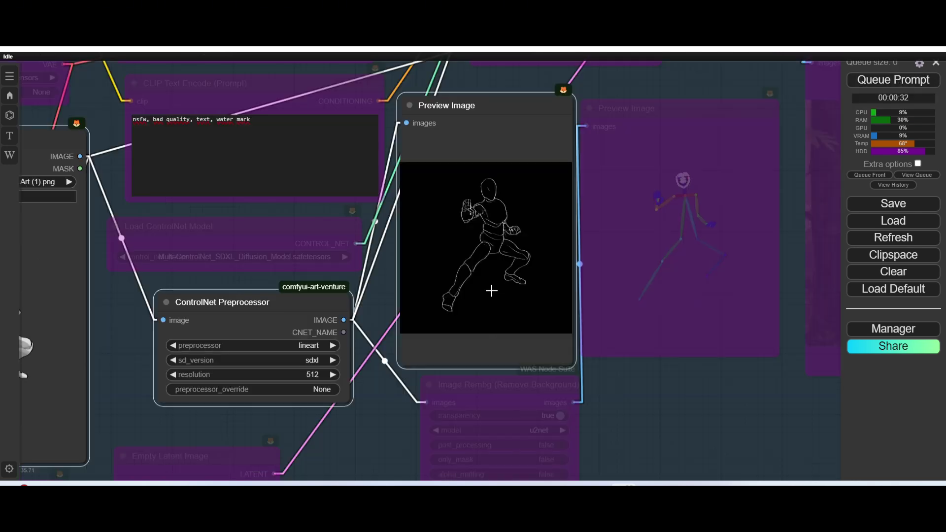
scroll(489, 287, up, 3)
scroll(513, 256, up, 3)
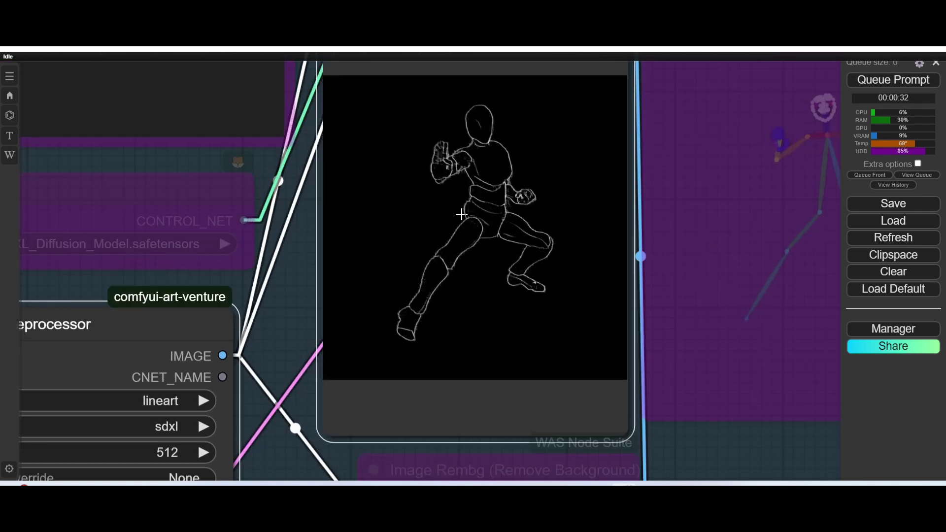
scroll(471, 185, up, 5)
scroll(481, 156, down, 10)
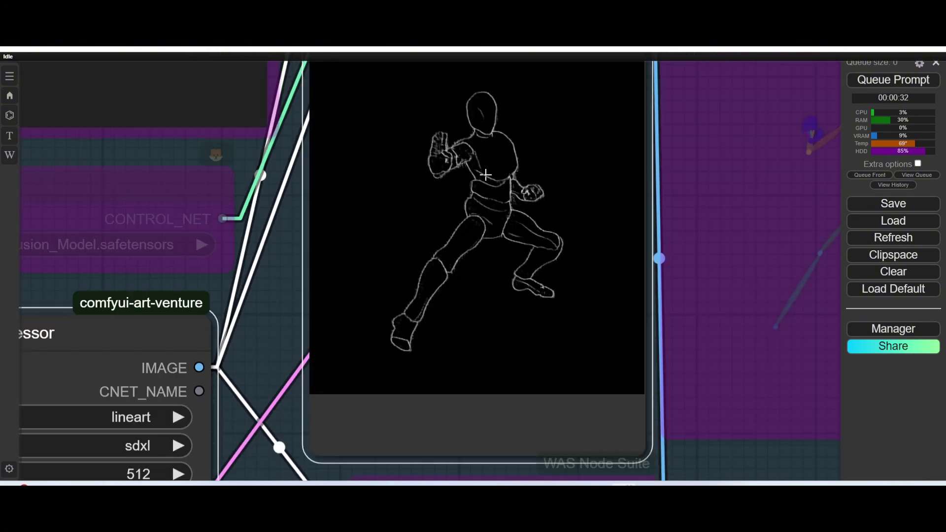
scroll(365, 259, up, 5)
scroll(595, 172, up, 2)
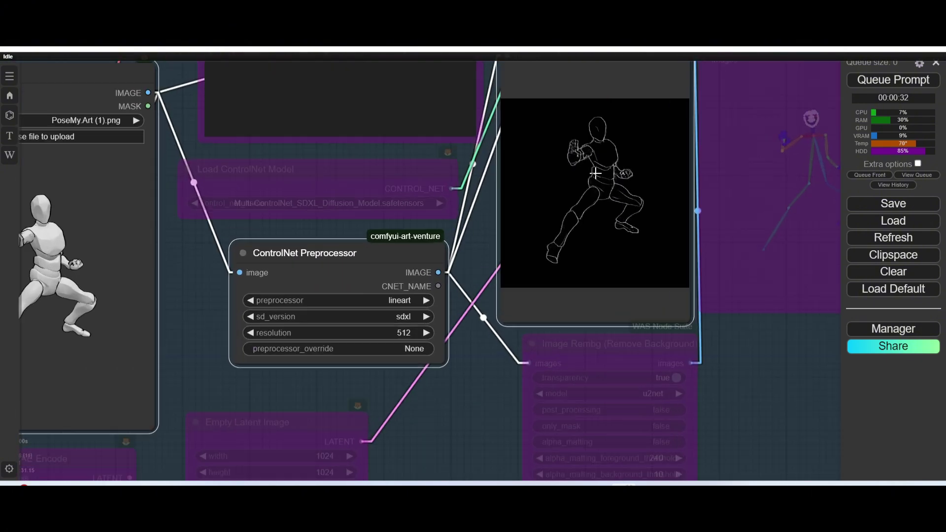
scroll(285, 156, up, 2)
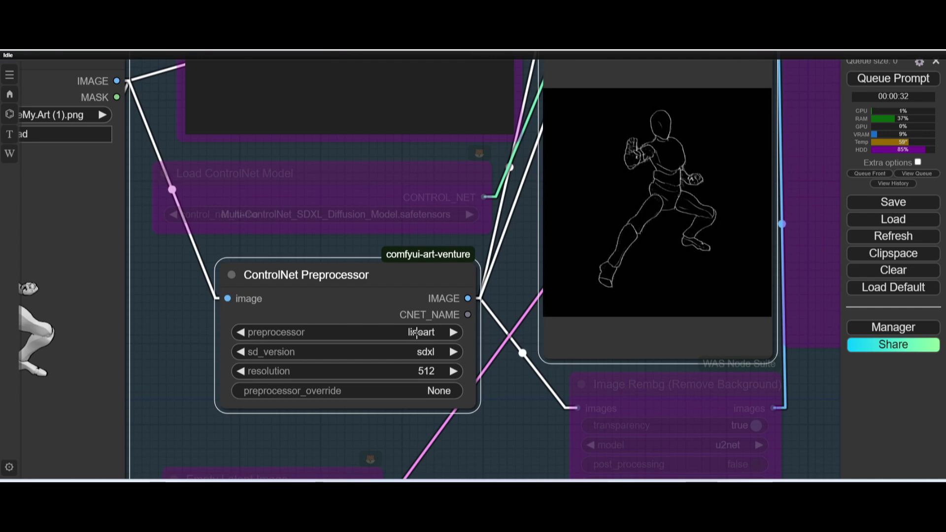
Step: Change the preprocessor to canny and load 00001-3208718768.png, the moonlit house picture, into Load Image
click(421, 332)
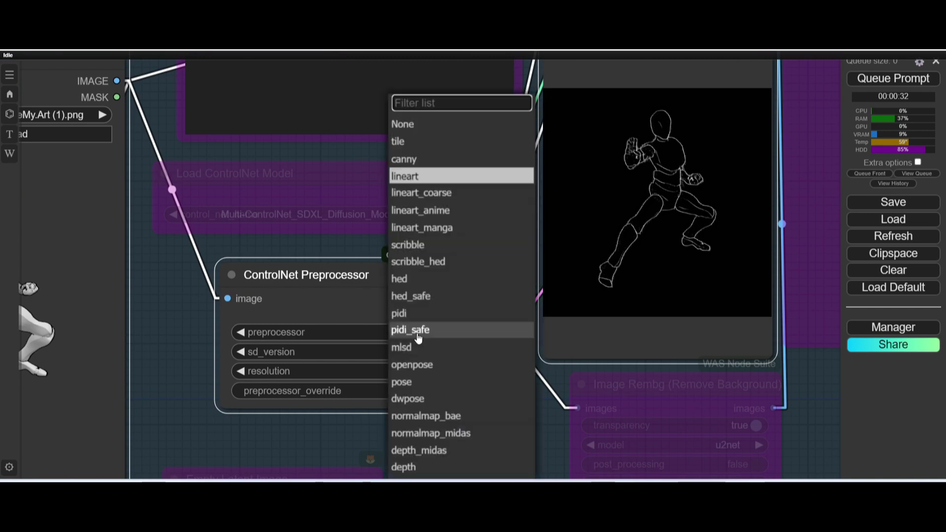
click(407, 159)
scroll(158, 347, down, 5)
scroll(157, 348, down, 1)
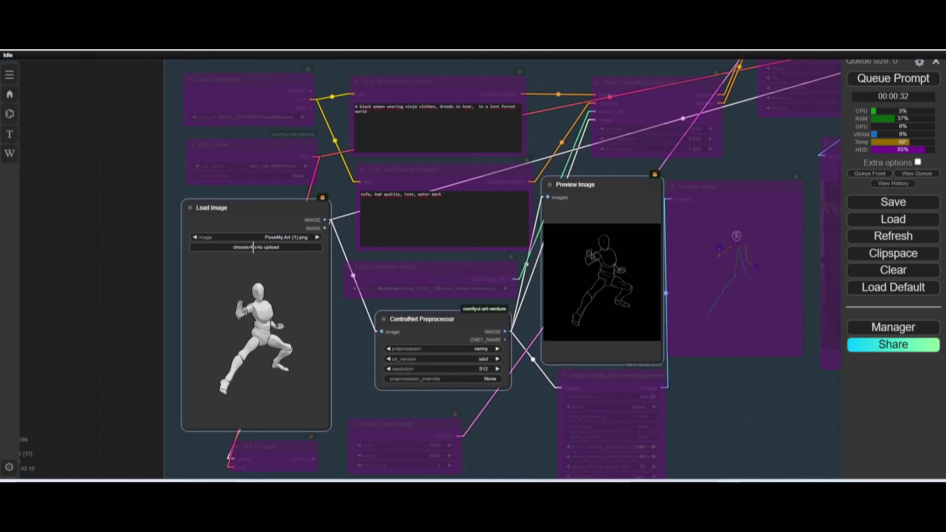
click(243, 248)
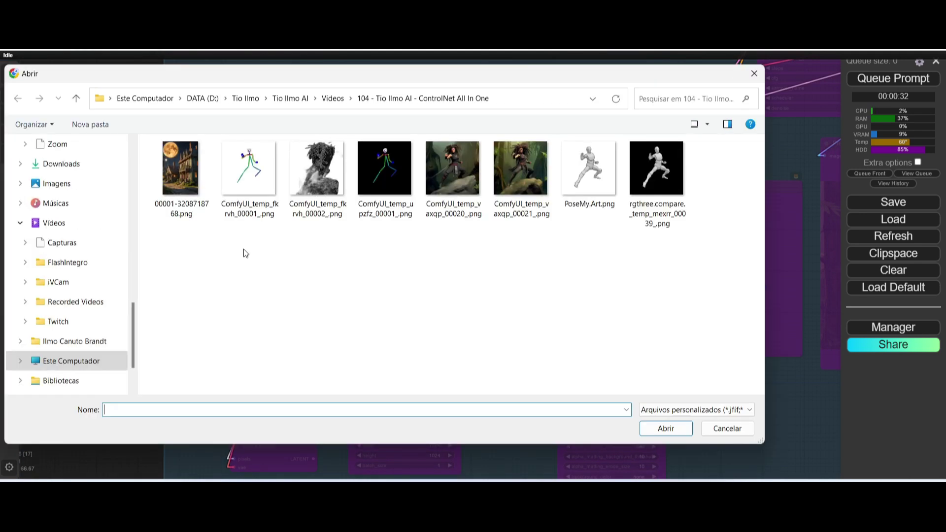
click(159, 165)
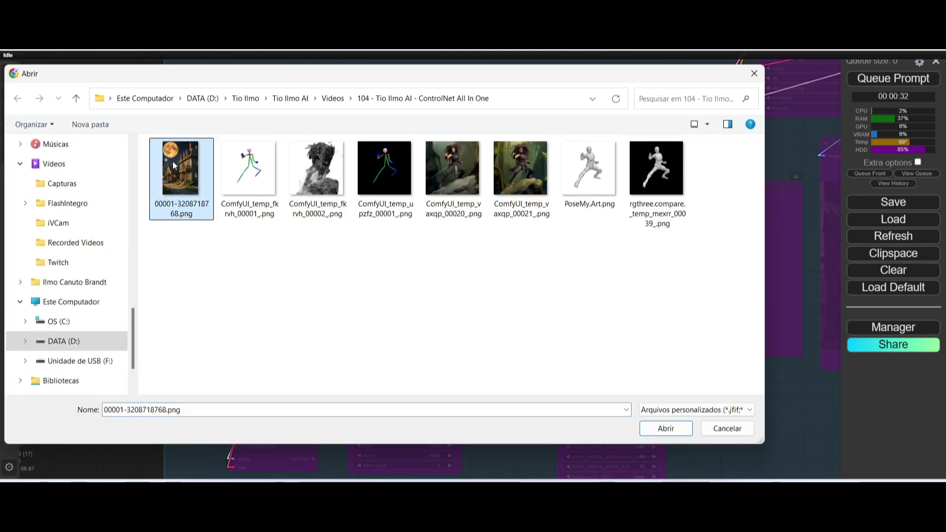
click(665, 428)
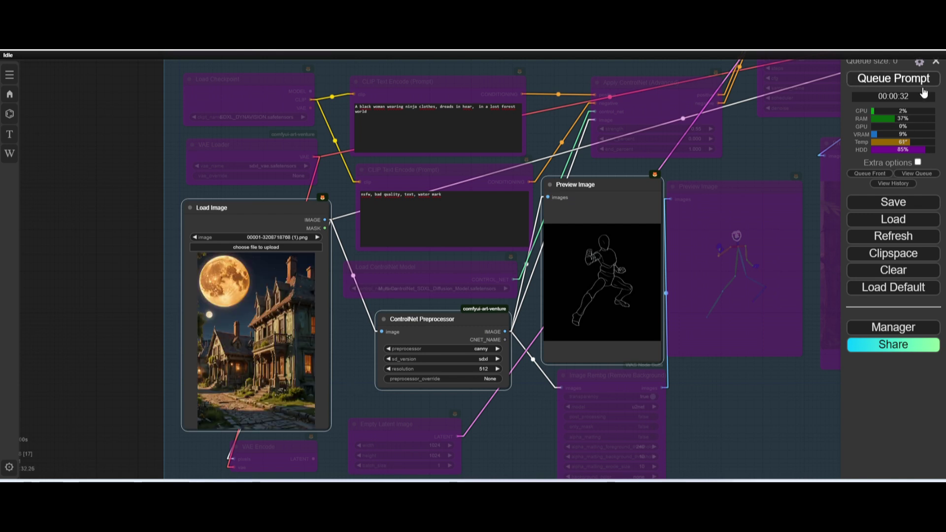
Step: Queue the canny preprocessing of the house picture and inspect the resulting edge map in Preview Image
click(896, 79)
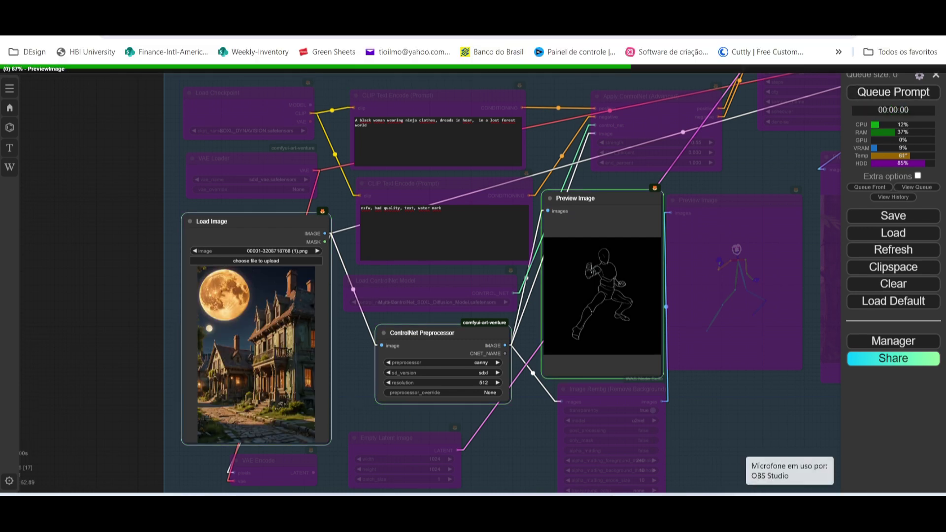
scroll(618, 314, up, 14)
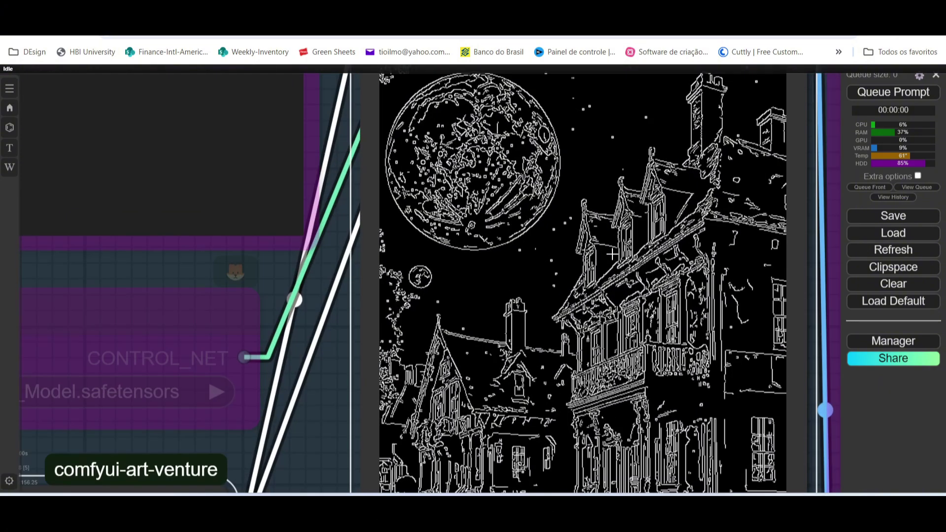
scroll(599, 272, down, 3)
scroll(598, 273, down, 10)
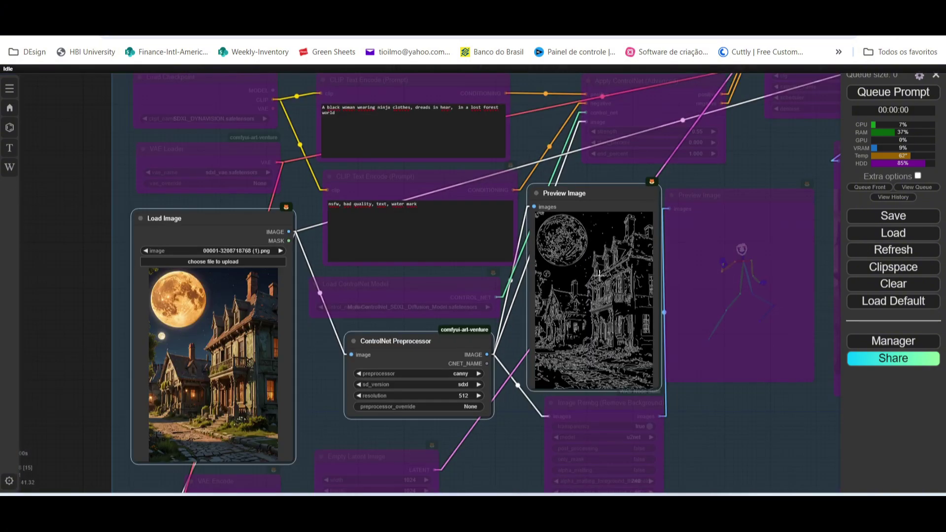
Step: Re-enable the Apply ControlNet (Advanced) node and open its strength value
drag(703, 415, 670, 490)
scroll(708, 199, up, 6)
scroll(716, 186, up, 1)
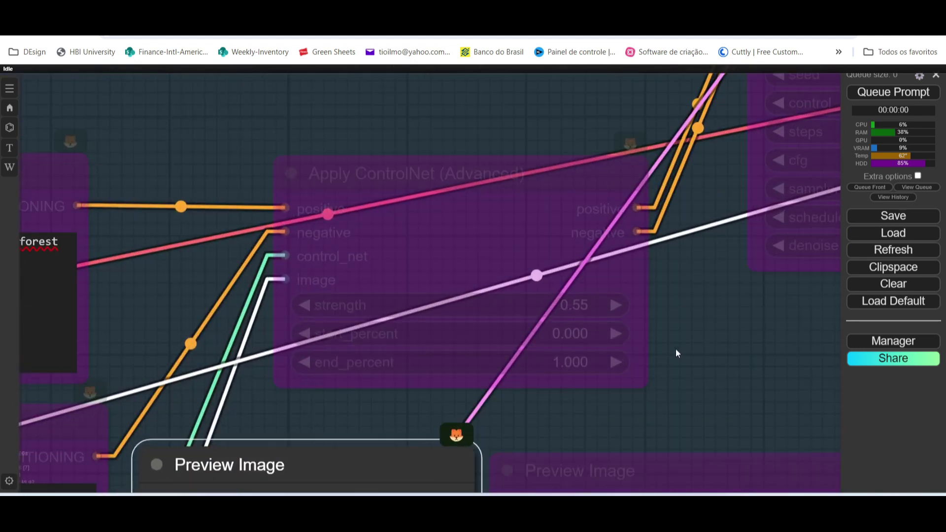
scroll(666, 350, down, 2)
click(476, 199)
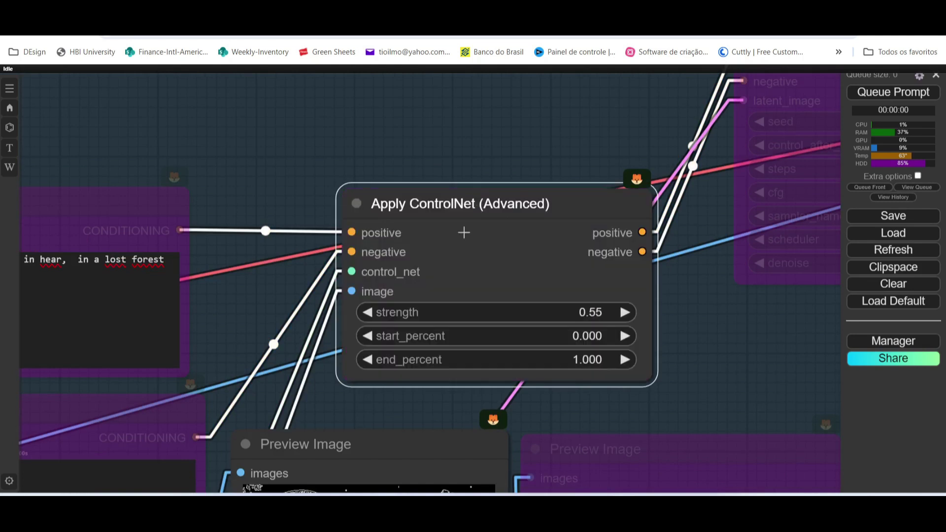
click(590, 313)
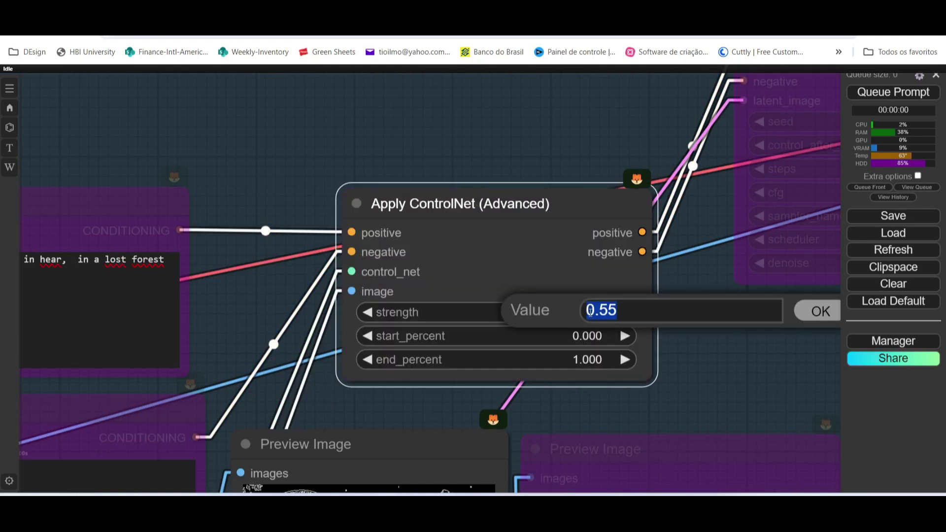
click(744, 383)
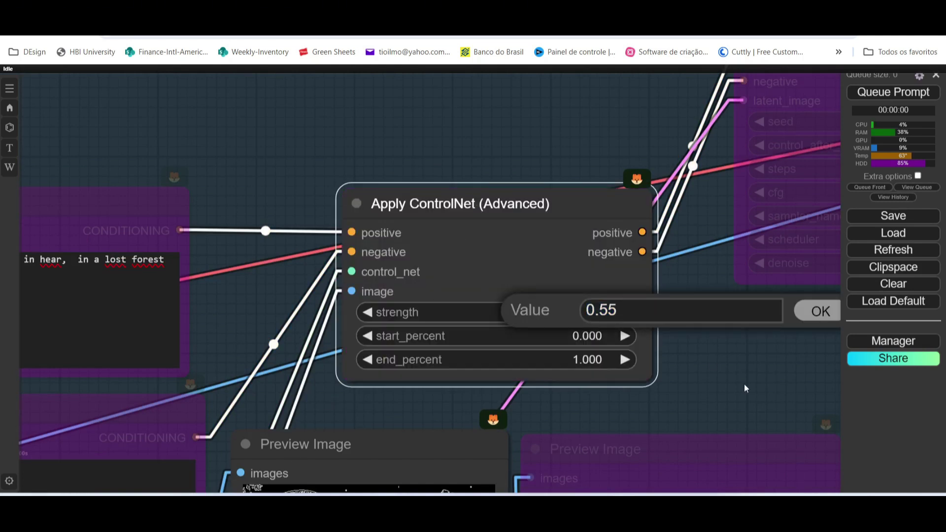
click(820, 315)
Step: Set the ControlNet Preprocessor's preprocessor to depth and generate the depth map preview of the house picture
scroll(549, 413, down, 5)
drag(548, 413, 343, 372)
drag(430, 366, 731, 215)
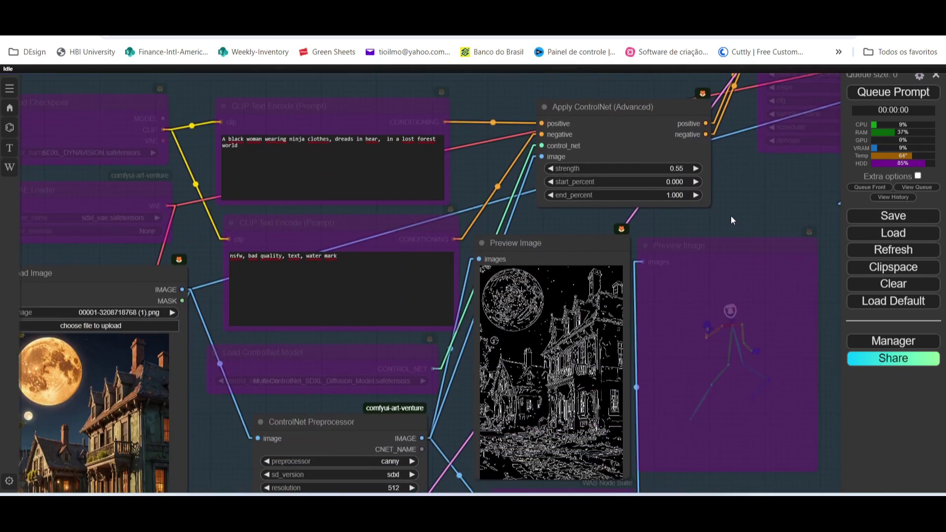
scroll(335, 432, up, 5)
scroll(364, 418, up, 3)
drag(368, 354, 365, 166)
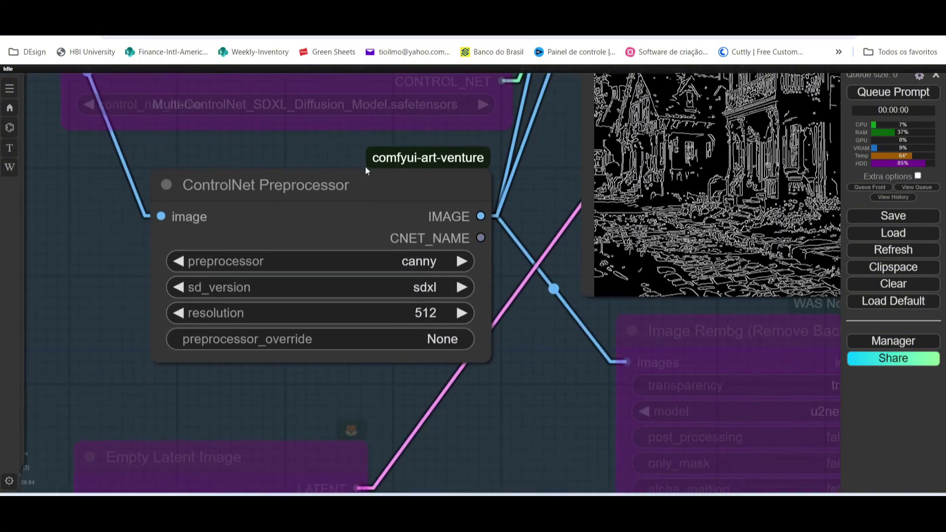
scroll(383, 238, up, 1)
scroll(386, 245, down, 5)
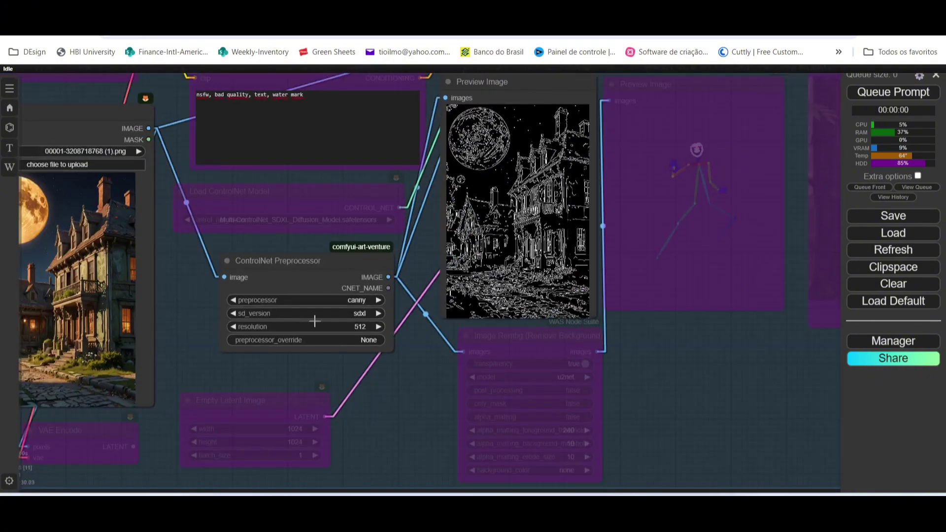
click(340, 299)
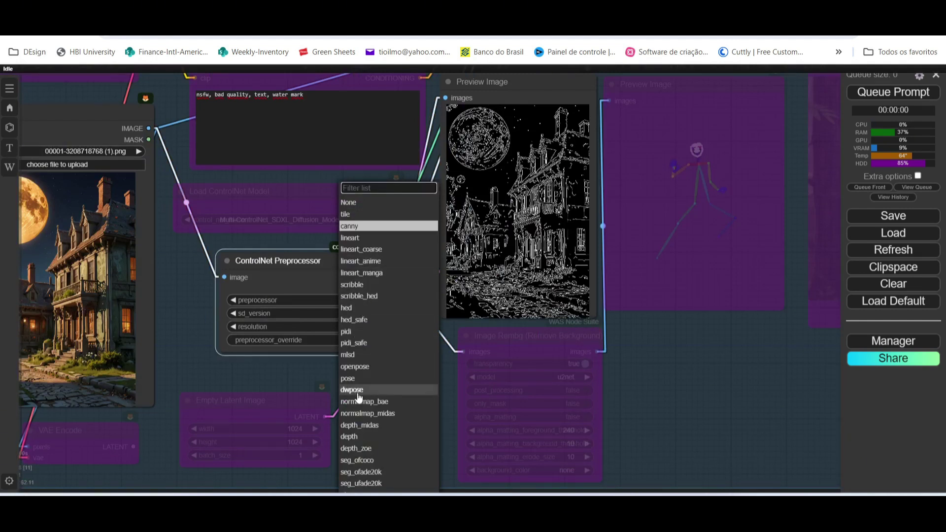
scroll(358, 394, up, 1)
scroll(358, 397, down, 3)
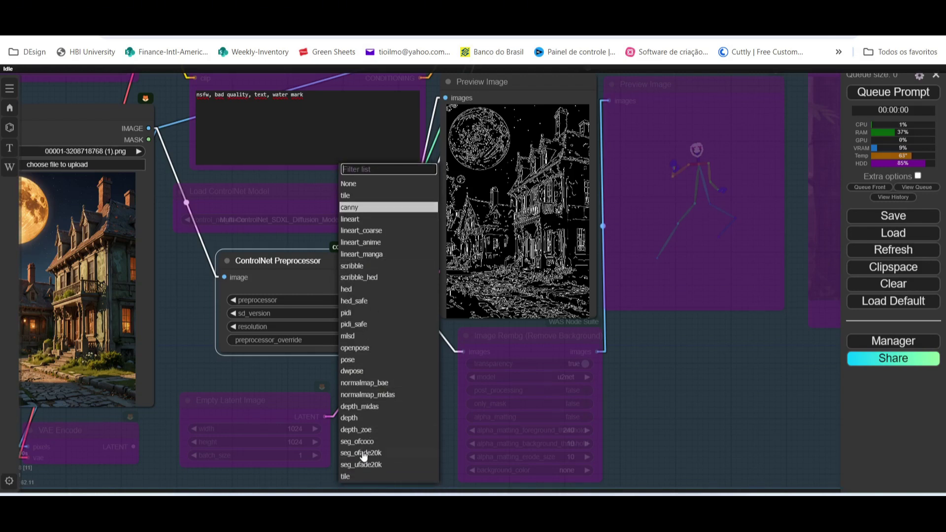
click(349, 418)
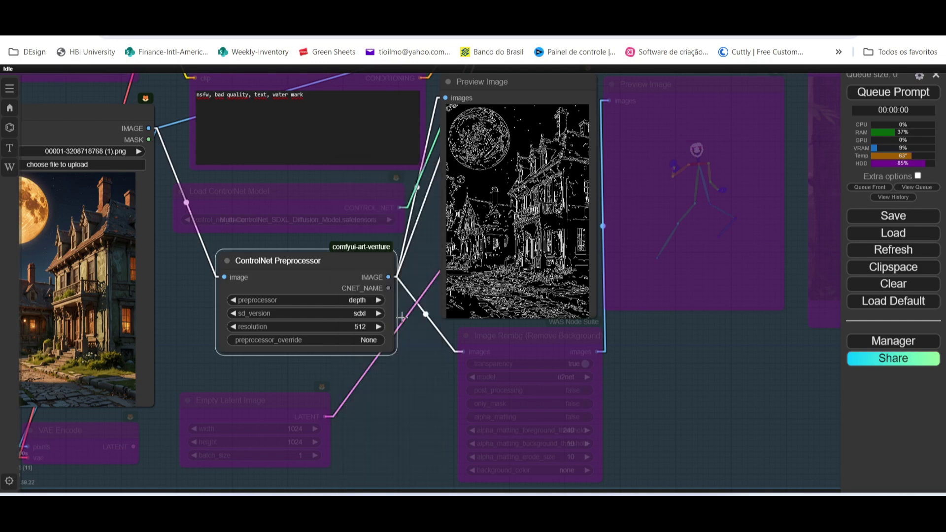
scroll(645, 362, down, 3)
drag(645, 362, 641, 447)
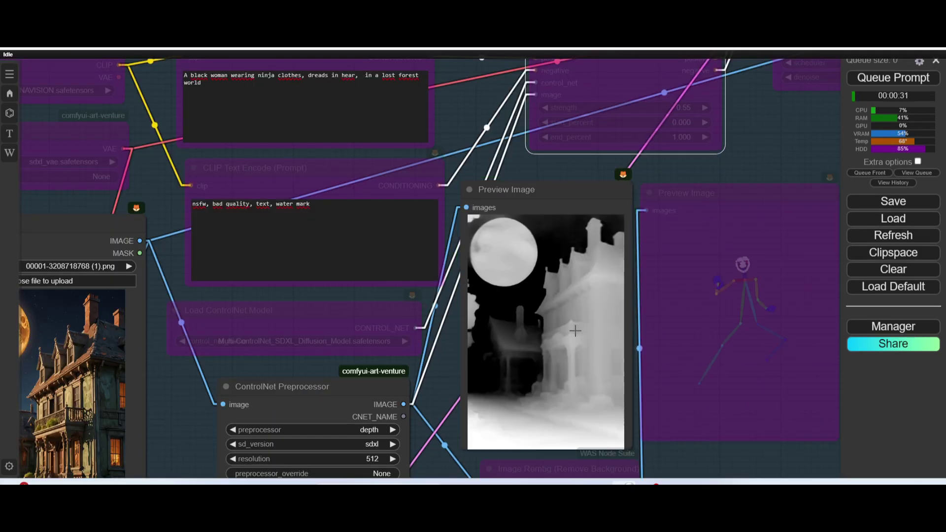
Step: Examine the depth map of the moonlit house in Preview Image up close and against the original reference picture
scroll(536, 249, up, 5)
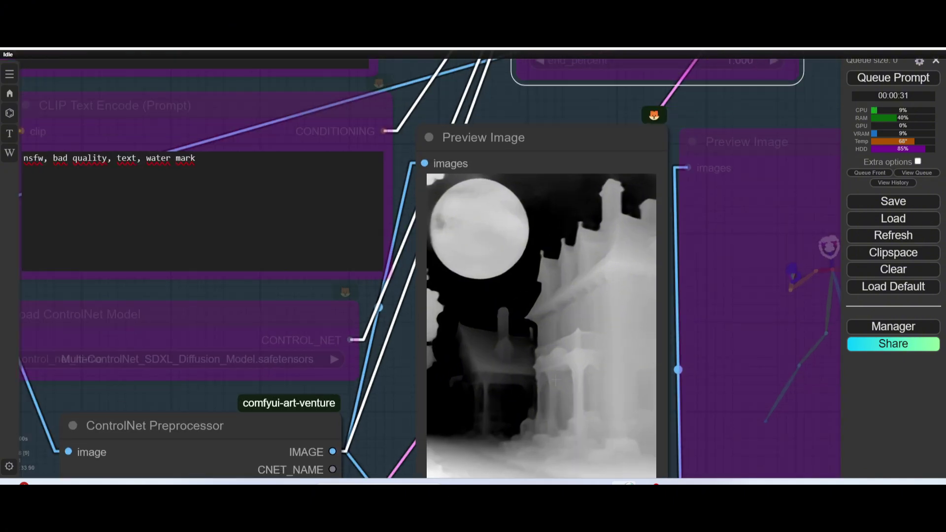
scroll(574, 281, up, 2)
scroll(582, 287, down, 1)
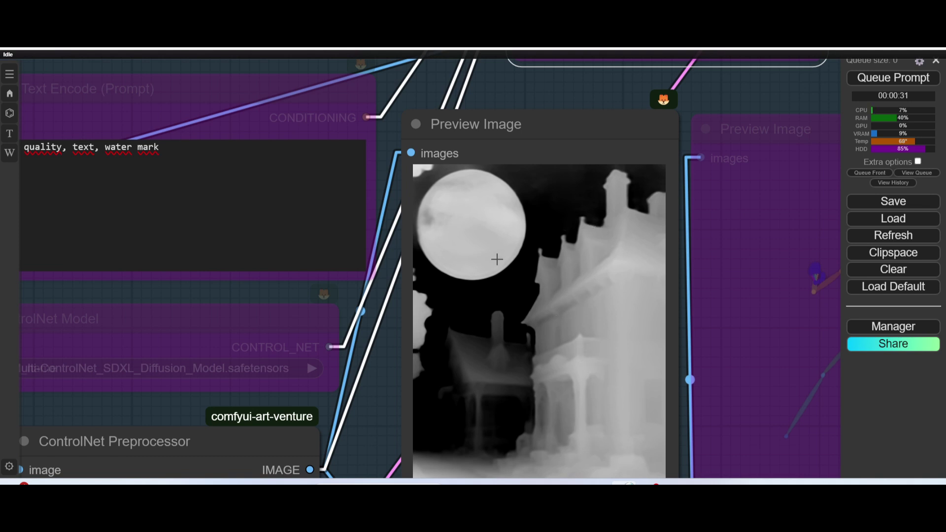
scroll(492, 399, up, 3)
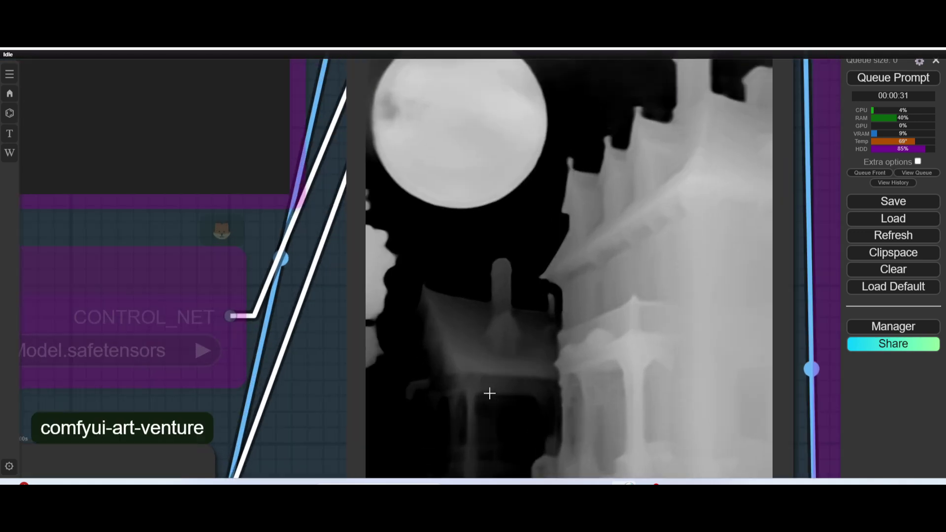
scroll(467, 347, down, 5)
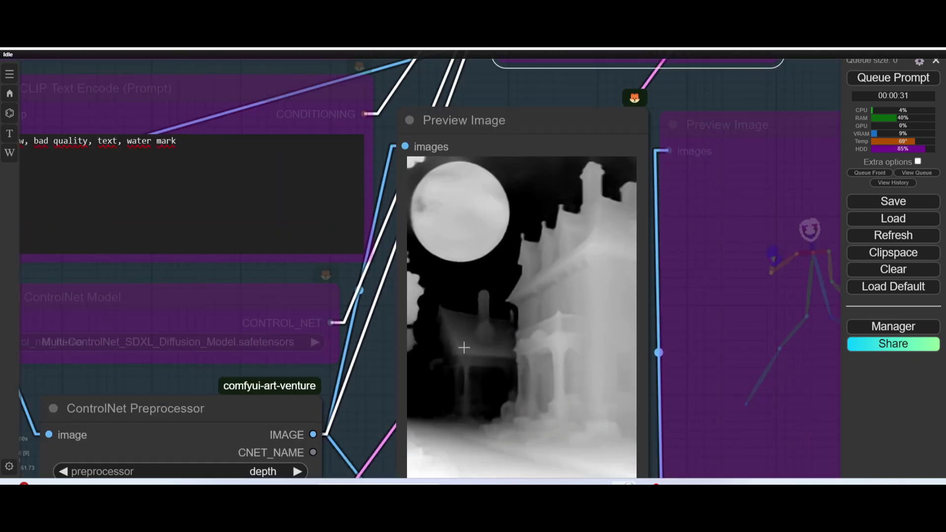
scroll(562, 276, down, 2)
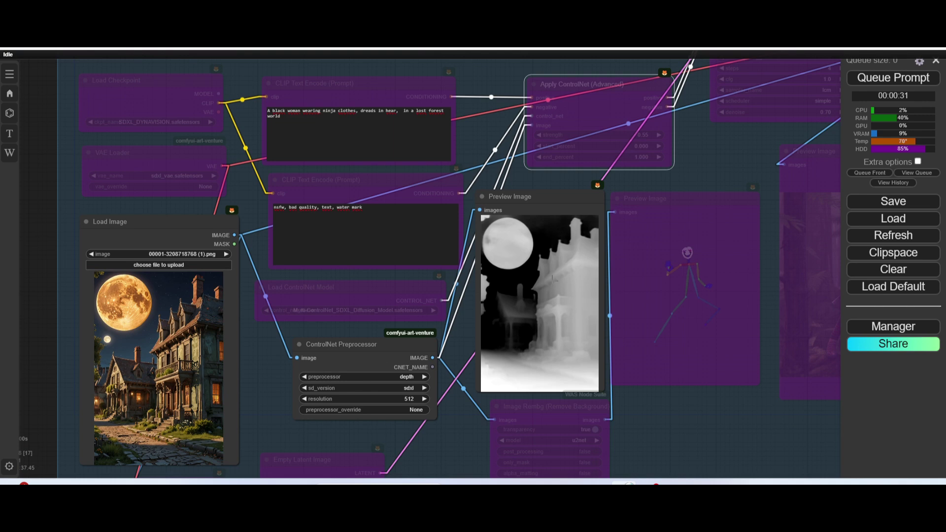
scroll(552, 278, down, 2)
scroll(551, 277, down, 3)
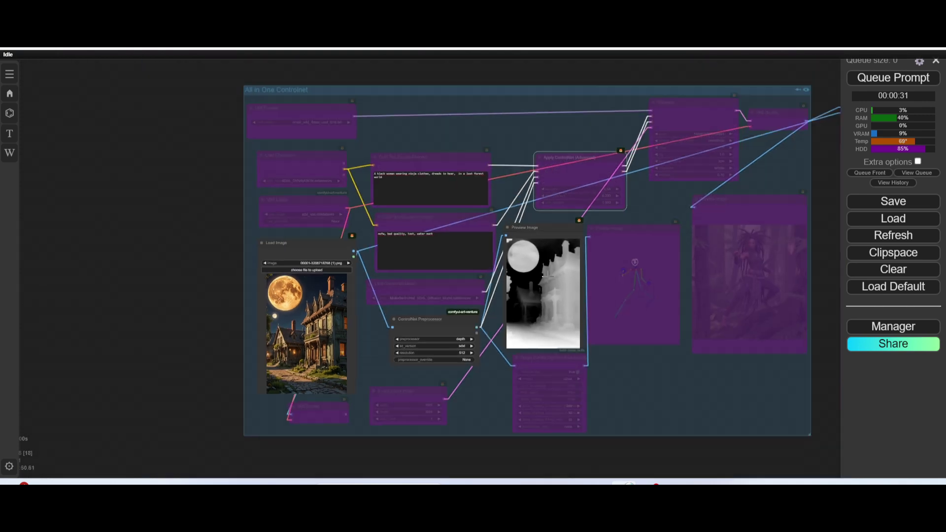
scroll(555, 274, up, 5)
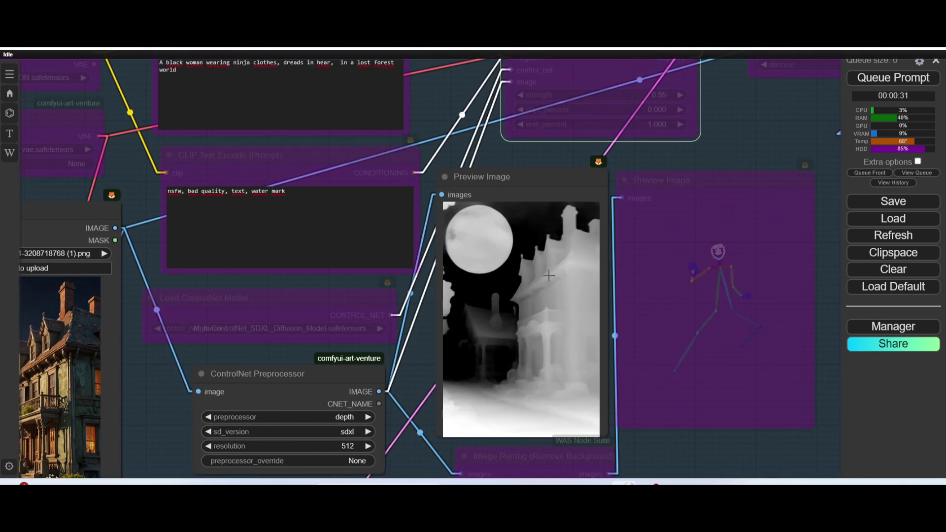
scroll(548, 276, down, 2)
Step: Select the Load ControlNet Model node and check its Multi-ControlNet_SDXL_Diffusion_Model.safetensors model
scroll(317, 296, up, 7)
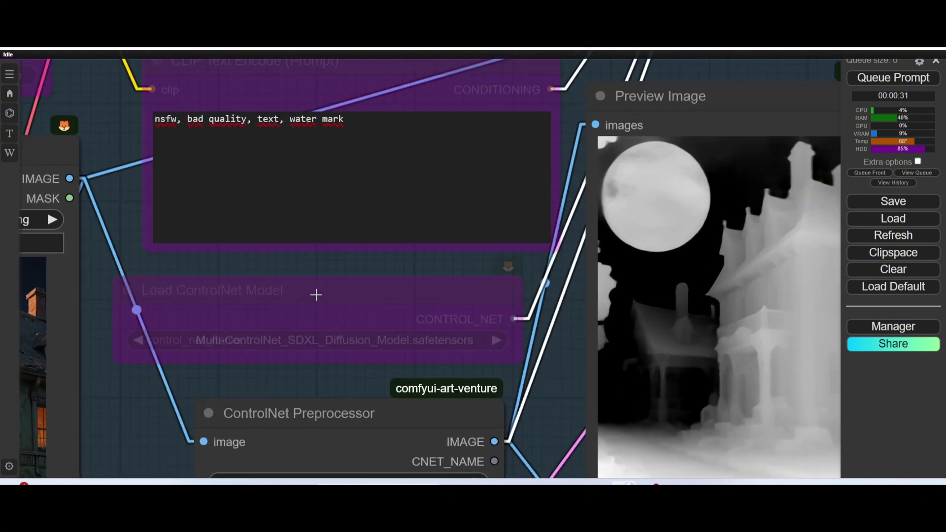
click(316, 295)
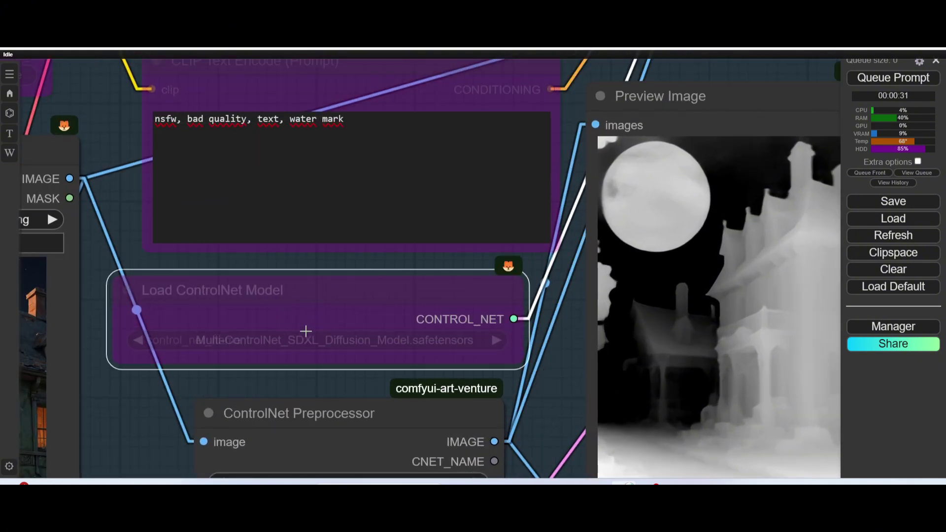
scroll(304, 331, down, 4)
scroll(368, 230, up, 2)
scroll(367, 230, up, 3)
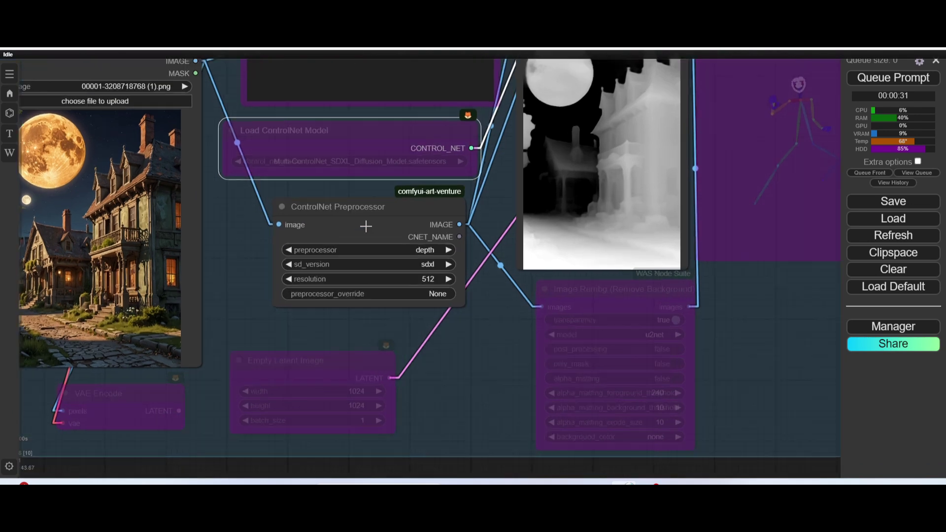
Step: Browse the preprocessor choices in the ControlNet Preprocessor node without changing the selection, and compare the node with the ControlNet model loader
click(413, 259)
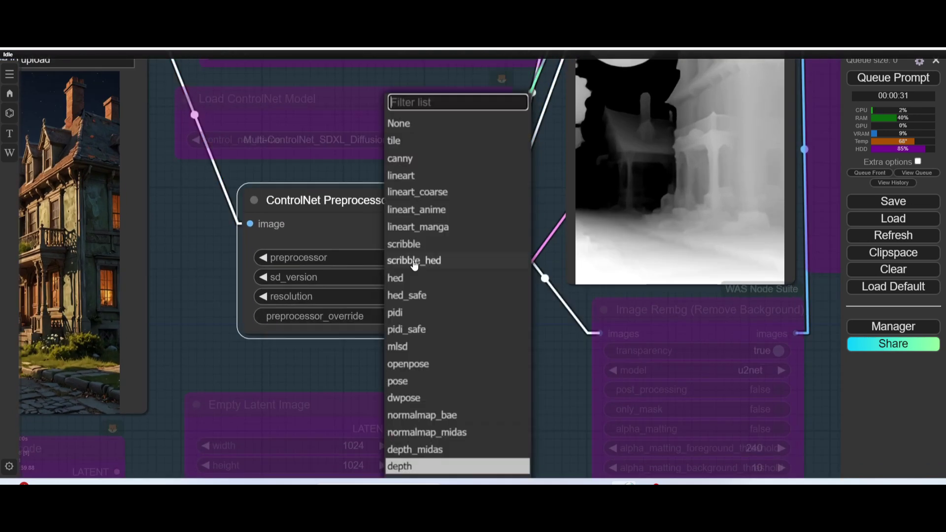
scroll(425, 323, up, 1)
scroll(430, 330, down, 2)
scroll(430, 330, down, 2)
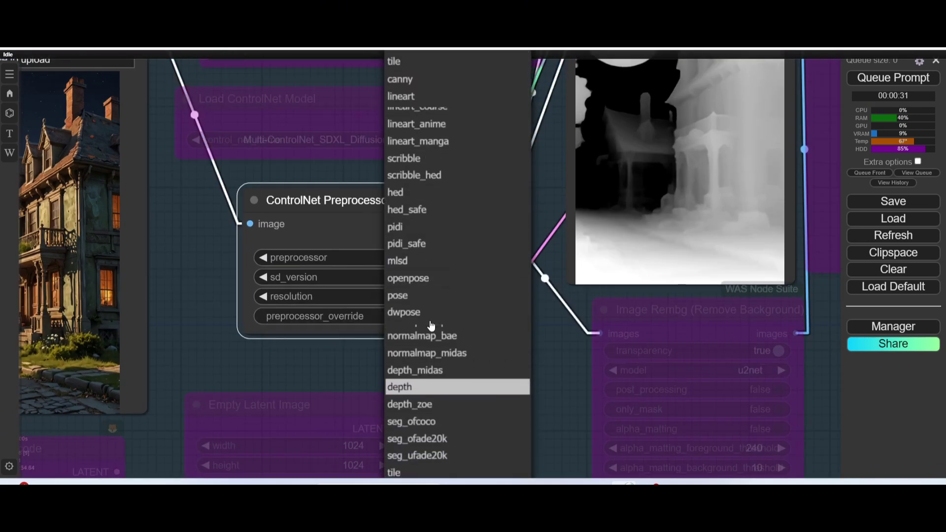
click(182, 314)
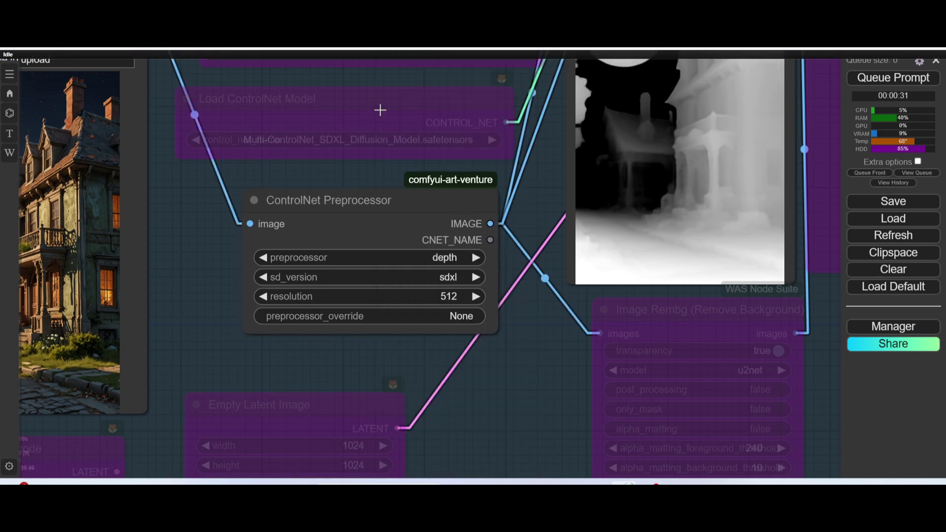
scroll(388, 121, down, 1)
scroll(378, 125, up, 3)
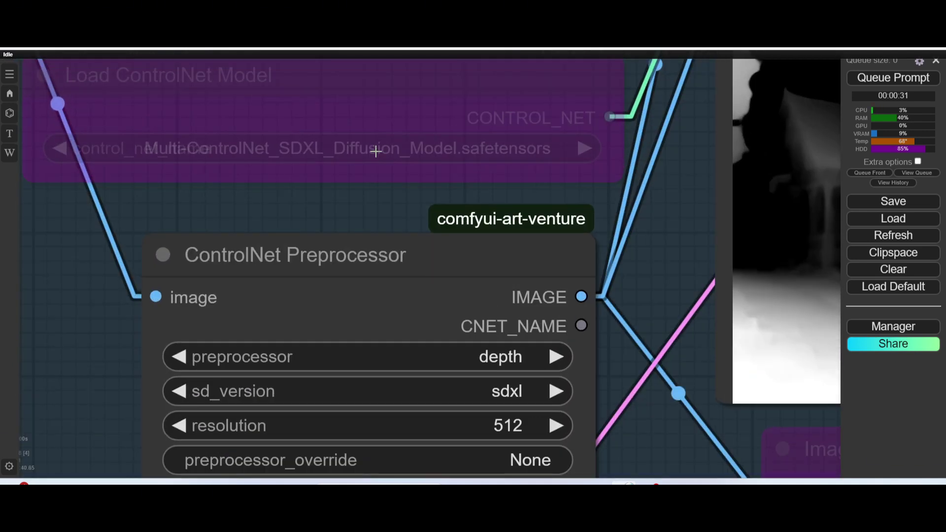
scroll(389, 140, down, 3)
scroll(415, 124, down, 5)
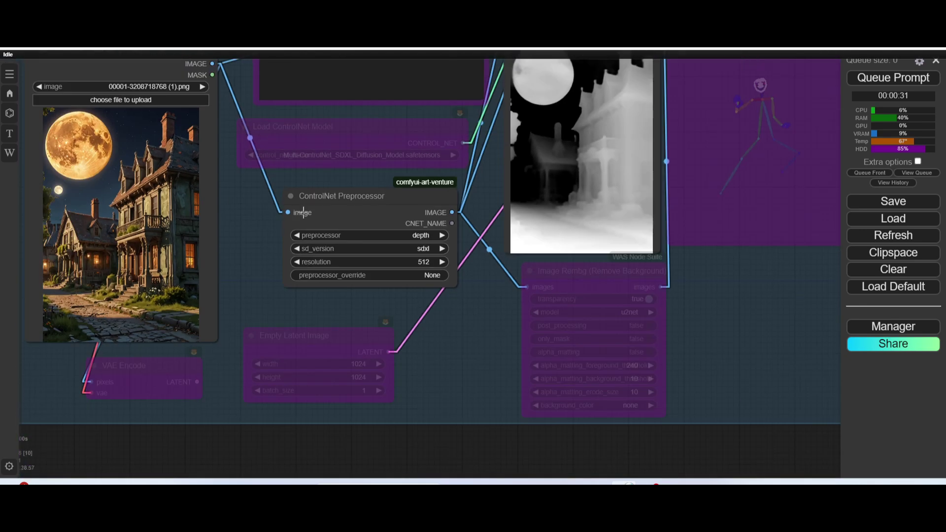
Step: Review the whole All in One Controlnet group and inspect the large ninja woman image beside it
drag(246, 227, 182, 286)
scroll(220, 266, down, 5)
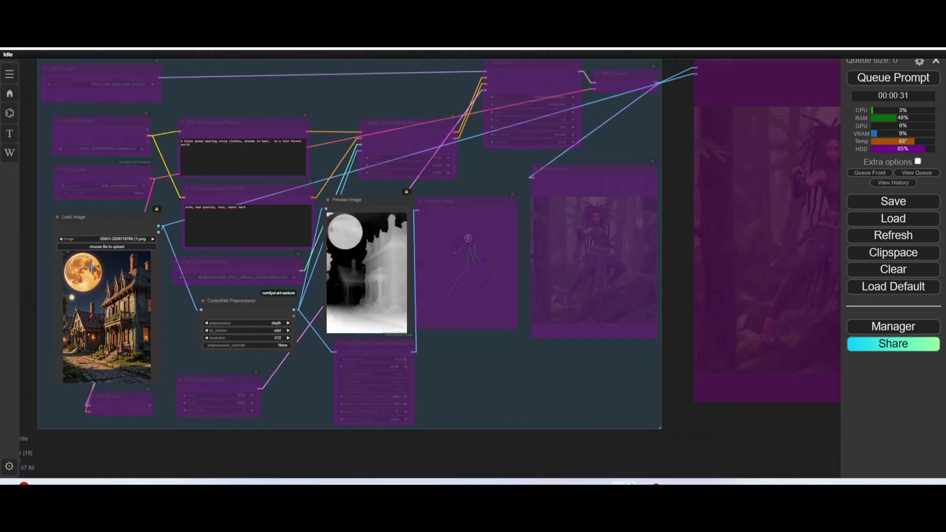
scroll(258, 251, down, 4)
scroll(689, 213, up, 8)
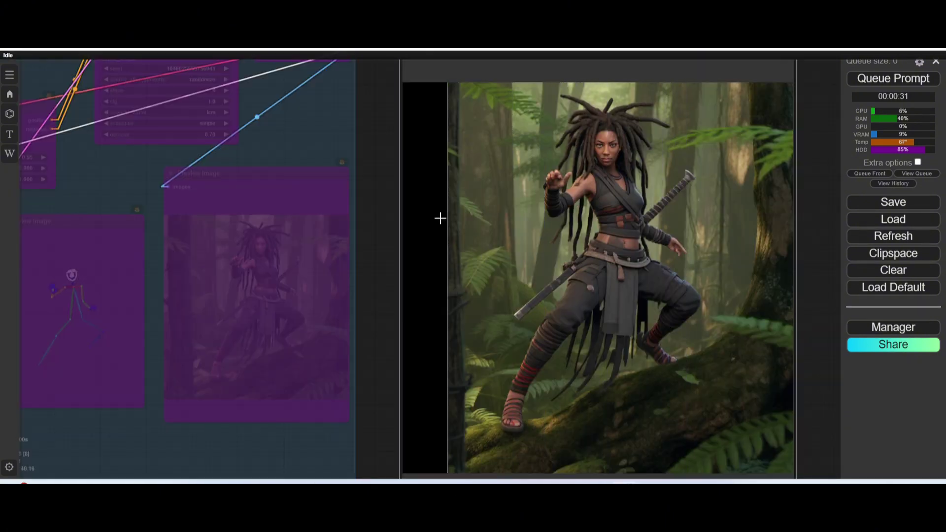